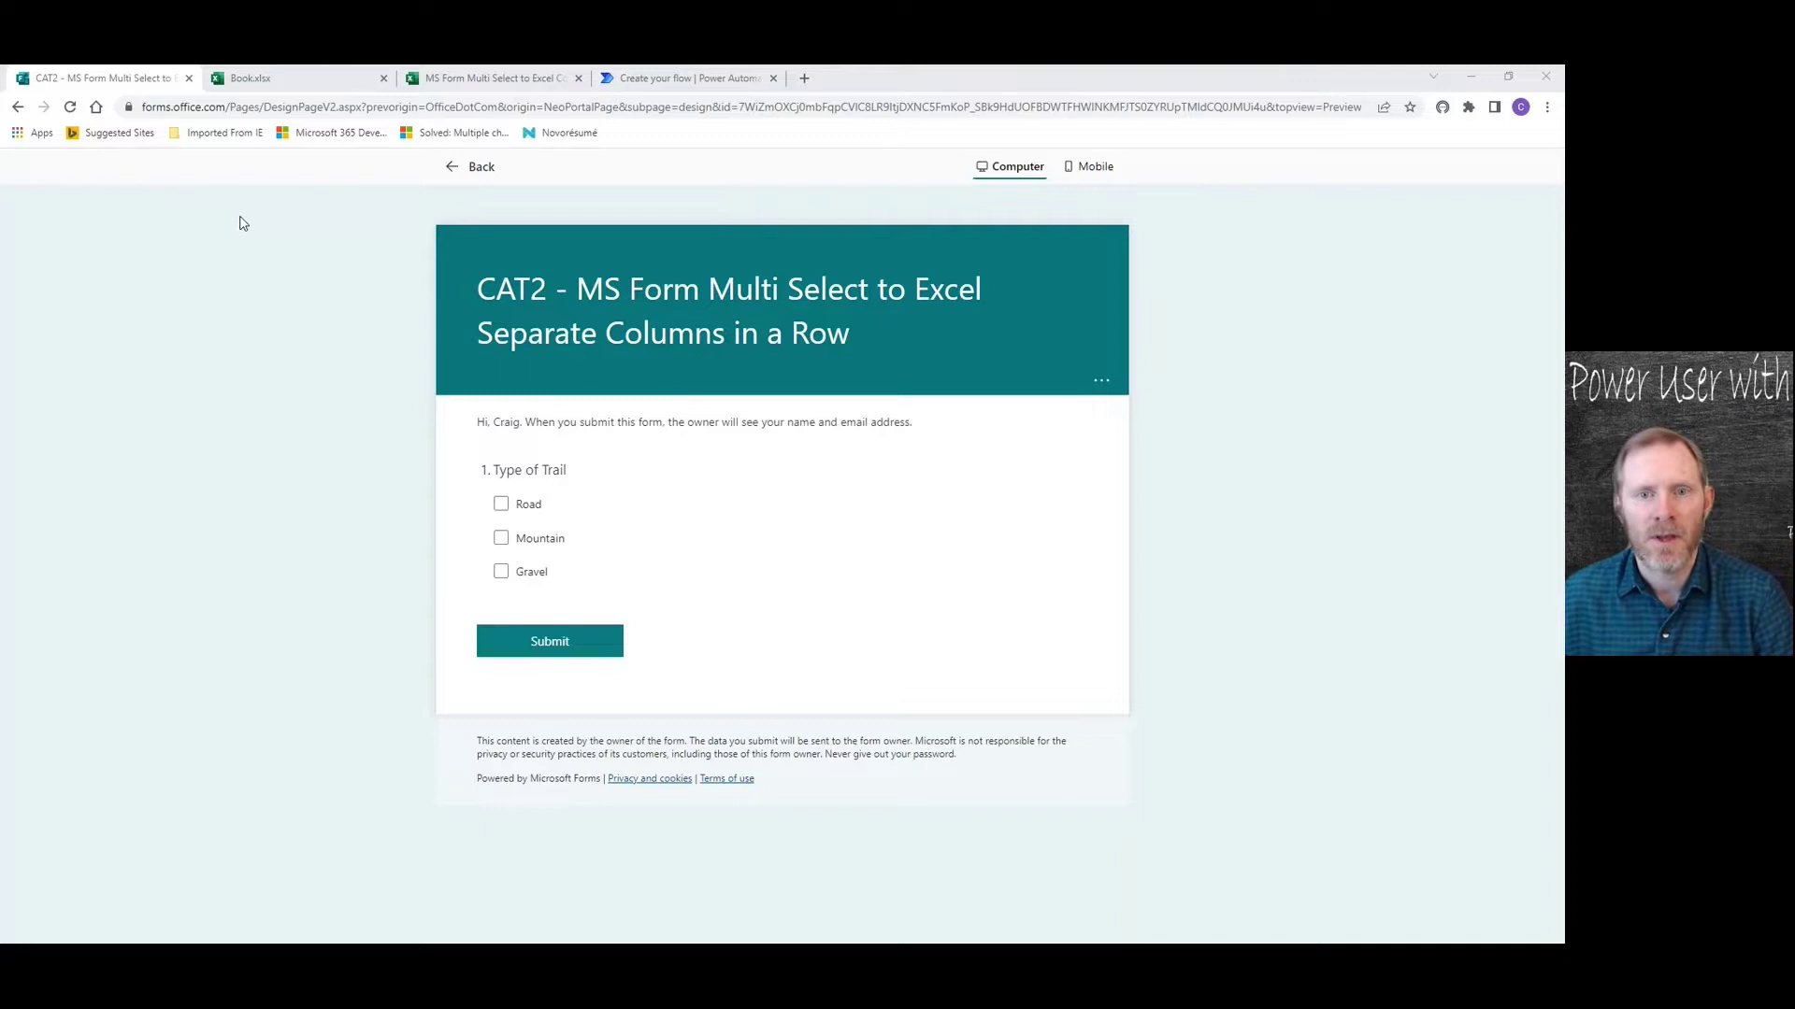
Close Book.xlsx and bring up the 'MS Form Multi Select to Excel' workbook.
{"action": "left_click", "coordinate": [272, 82]}
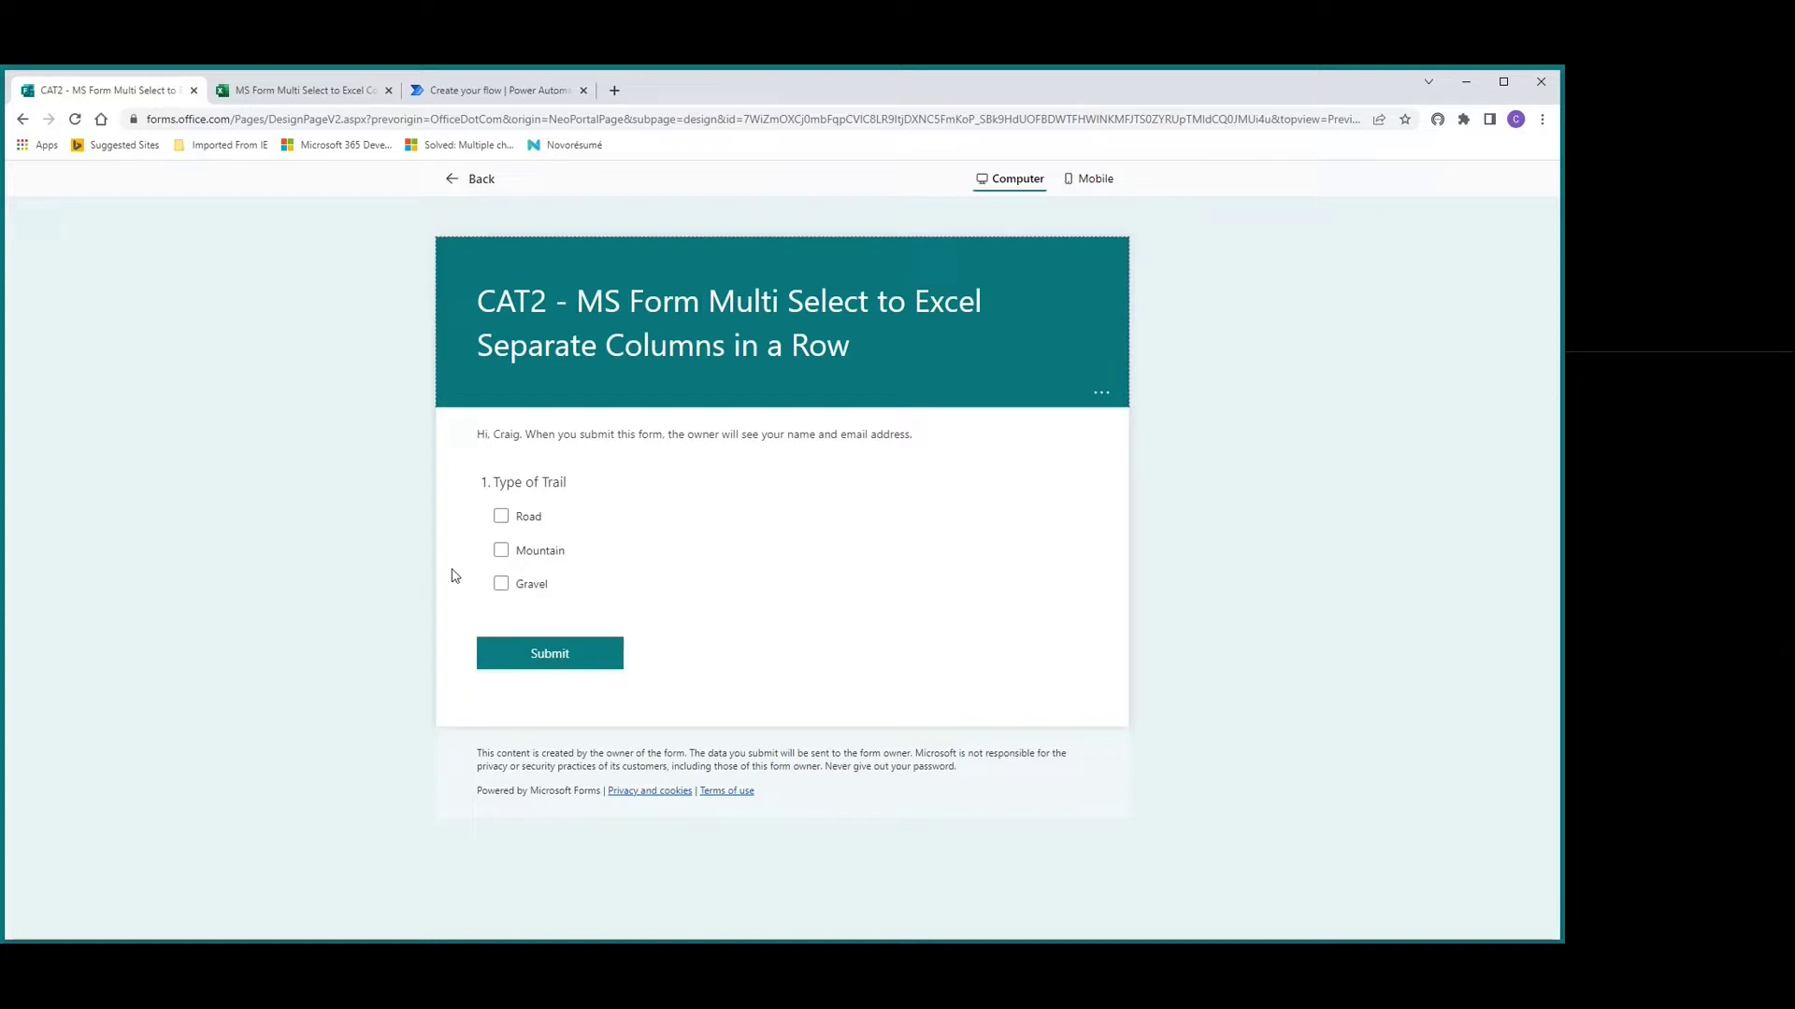
{"action": "left_click", "coordinate": [294, 93]}
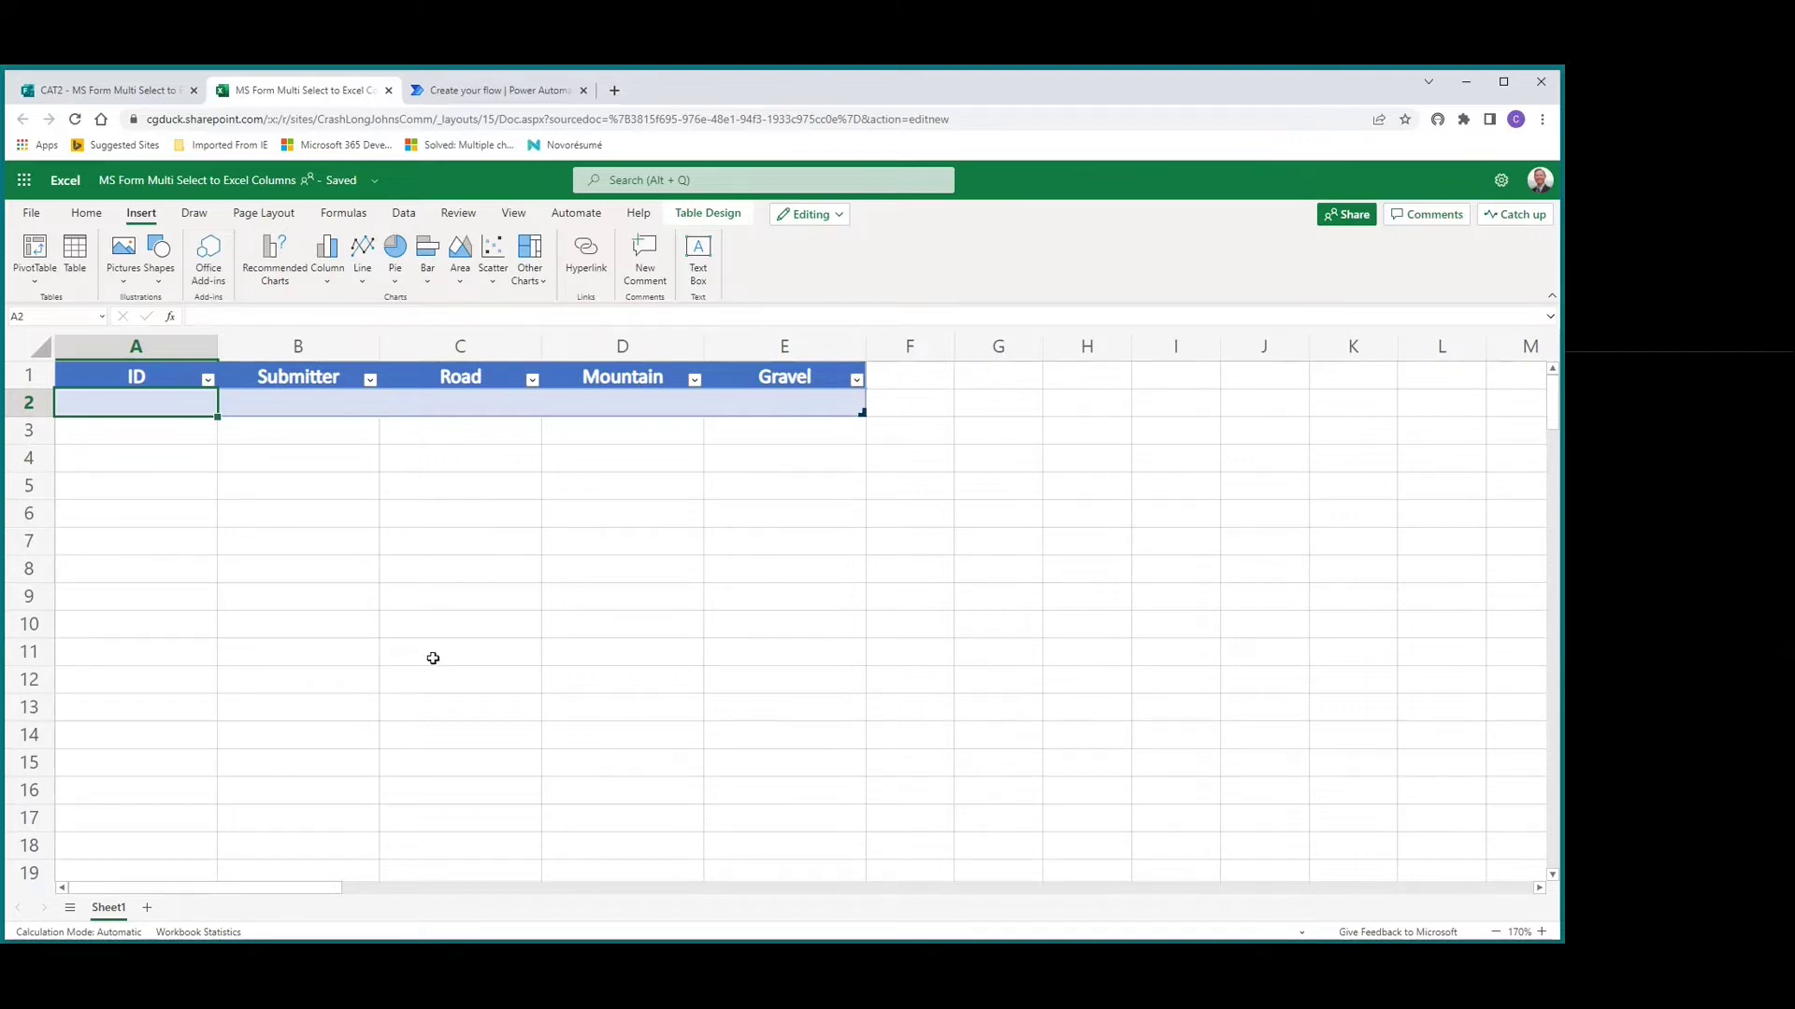
Point the flow's new-response trigger at the CAT2 multi-select form.
{"action": "left_click", "coordinate": [462, 93]}
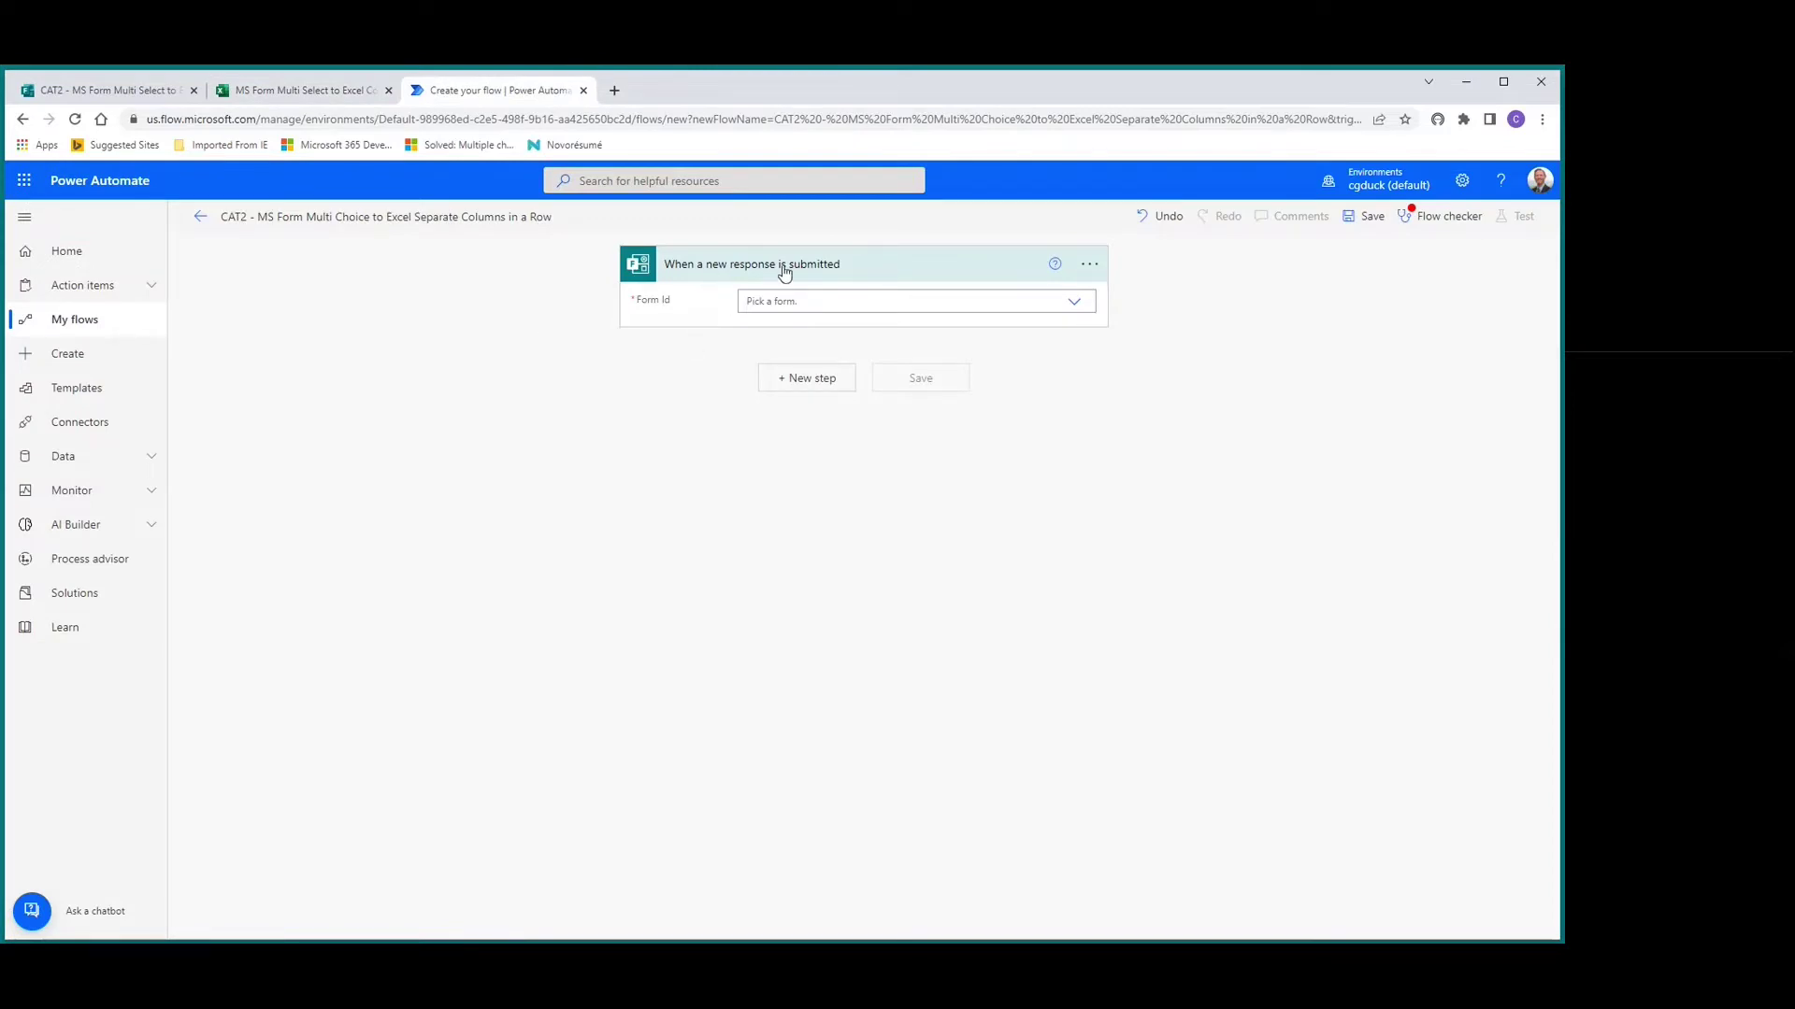
{"action": "left_click", "coordinate": [1073, 309]}
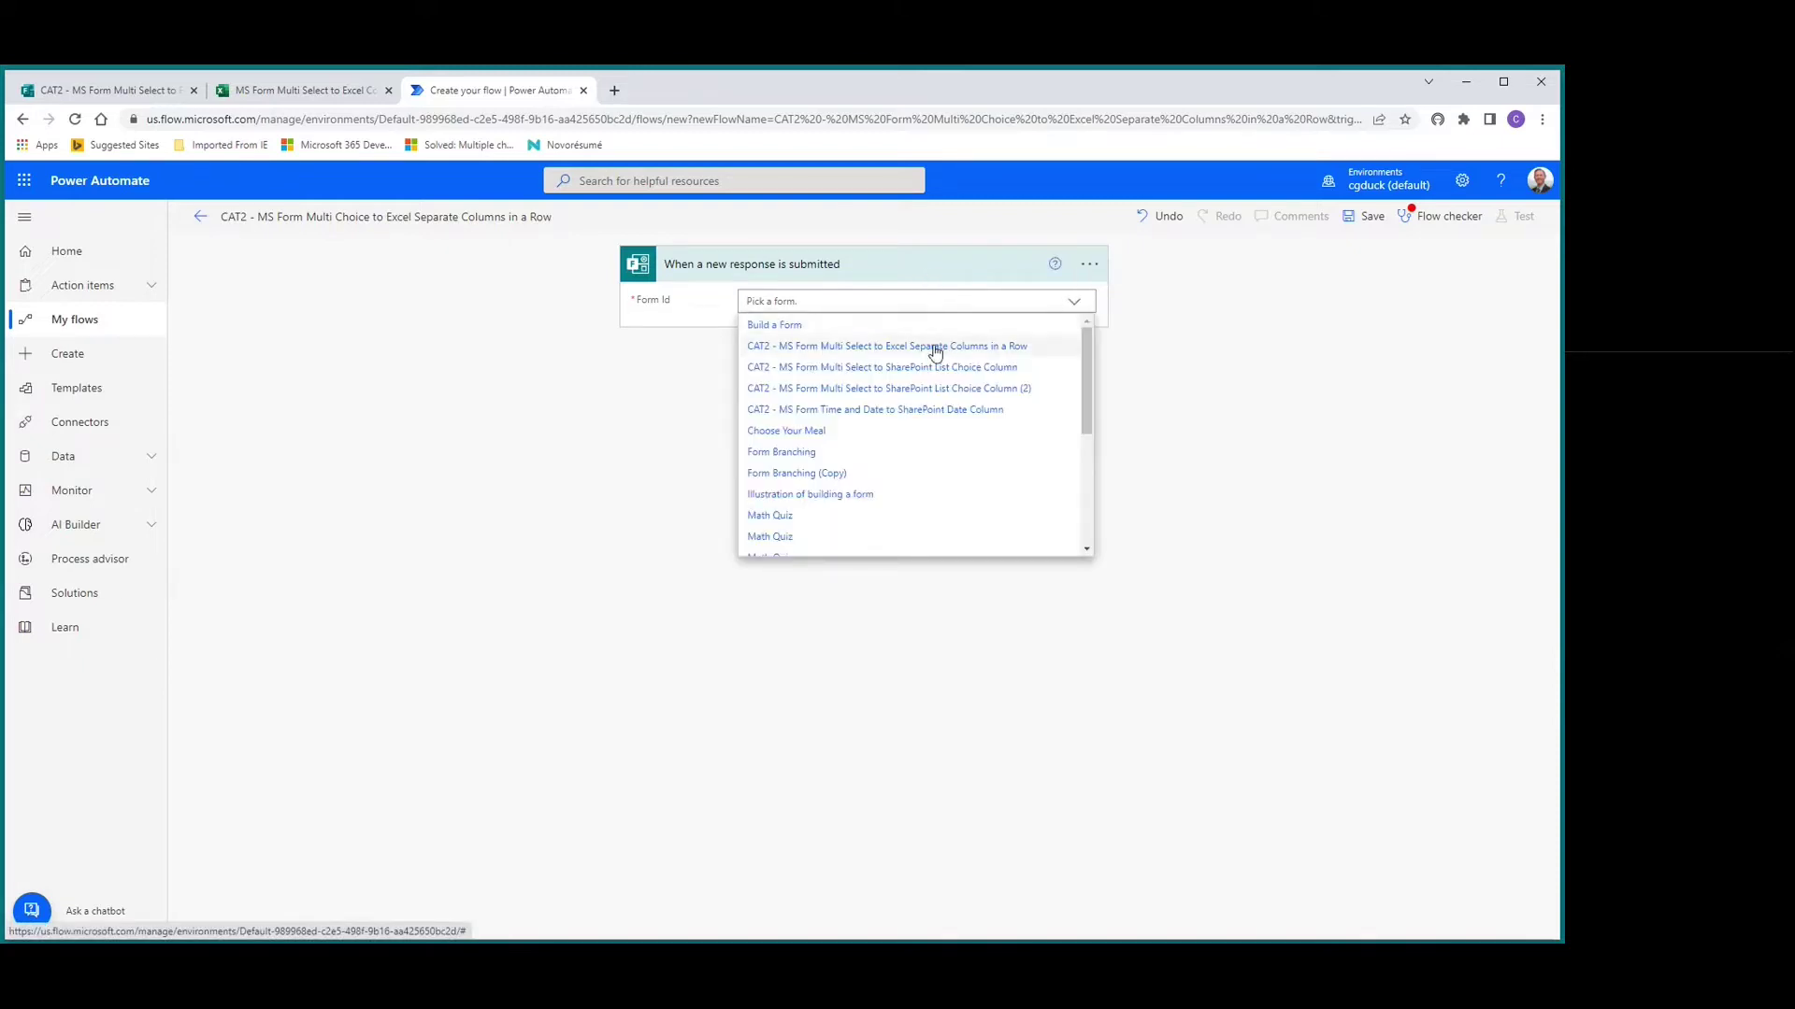
{"action": "left_click", "coordinate": [893, 348]}
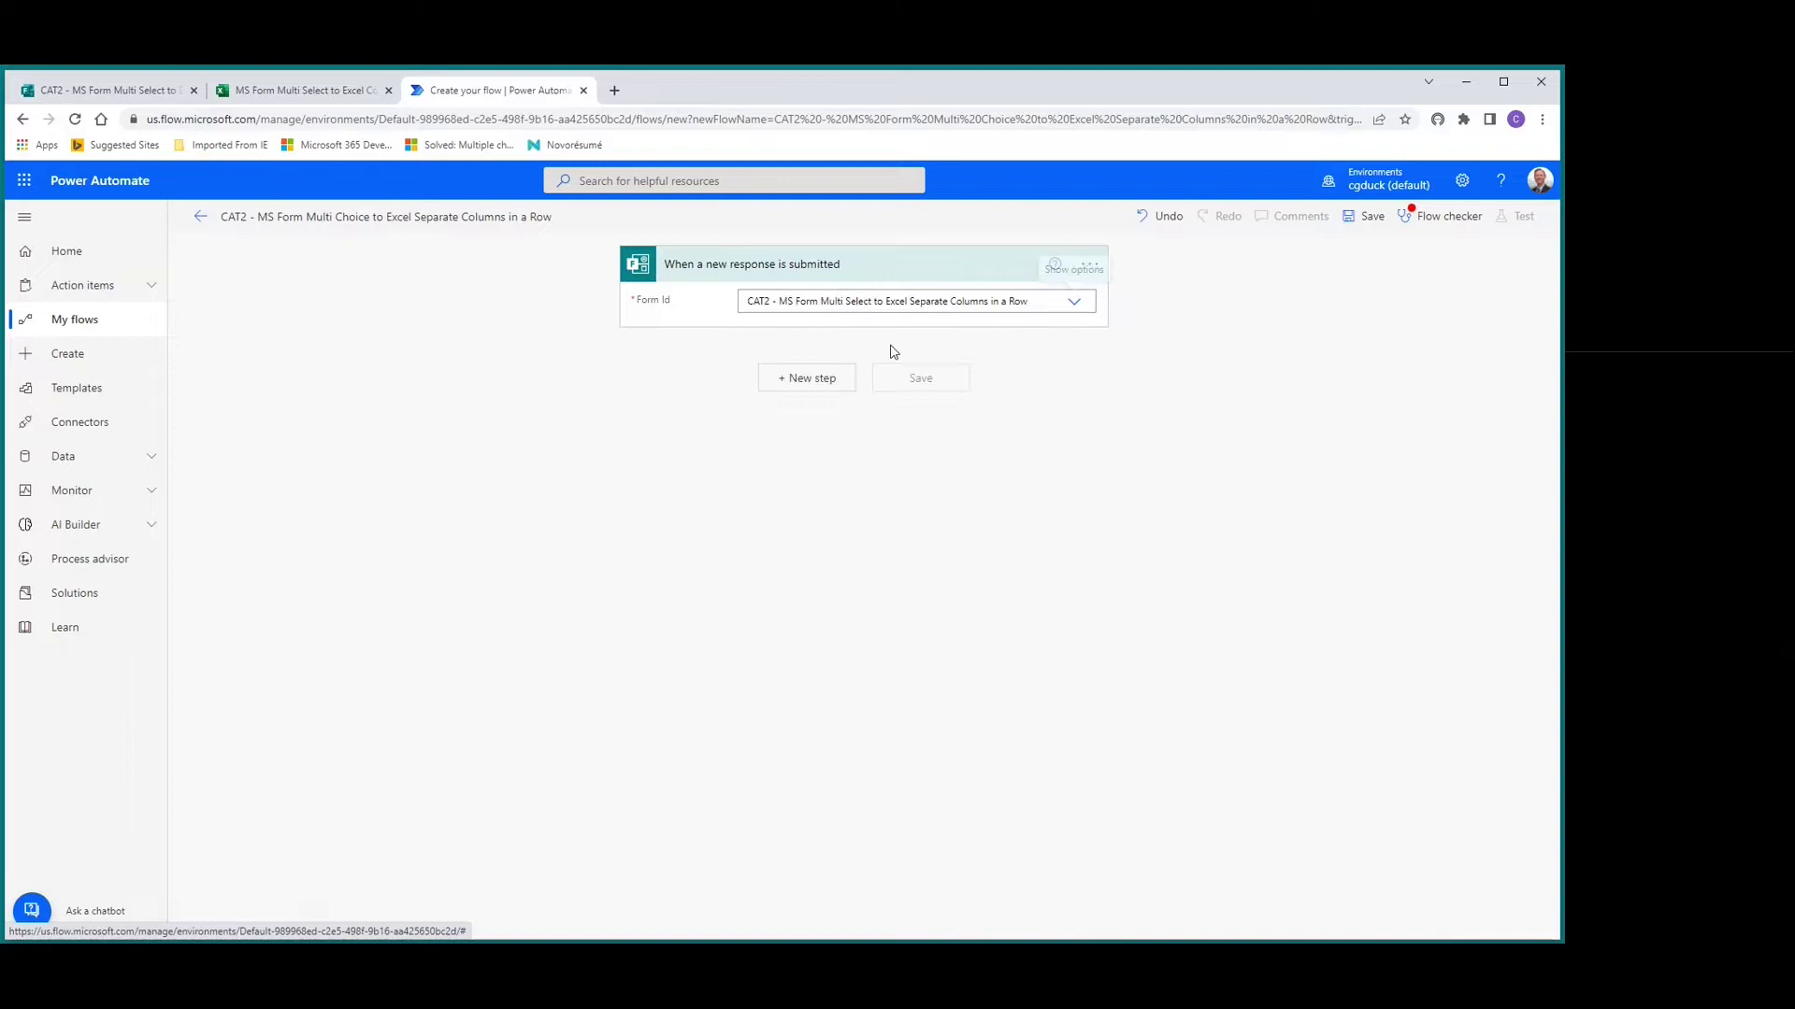
Add Get response details for the CAT2 form using the trigger's Response Id.
{"action": "left_click", "coordinate": [811, 380]}
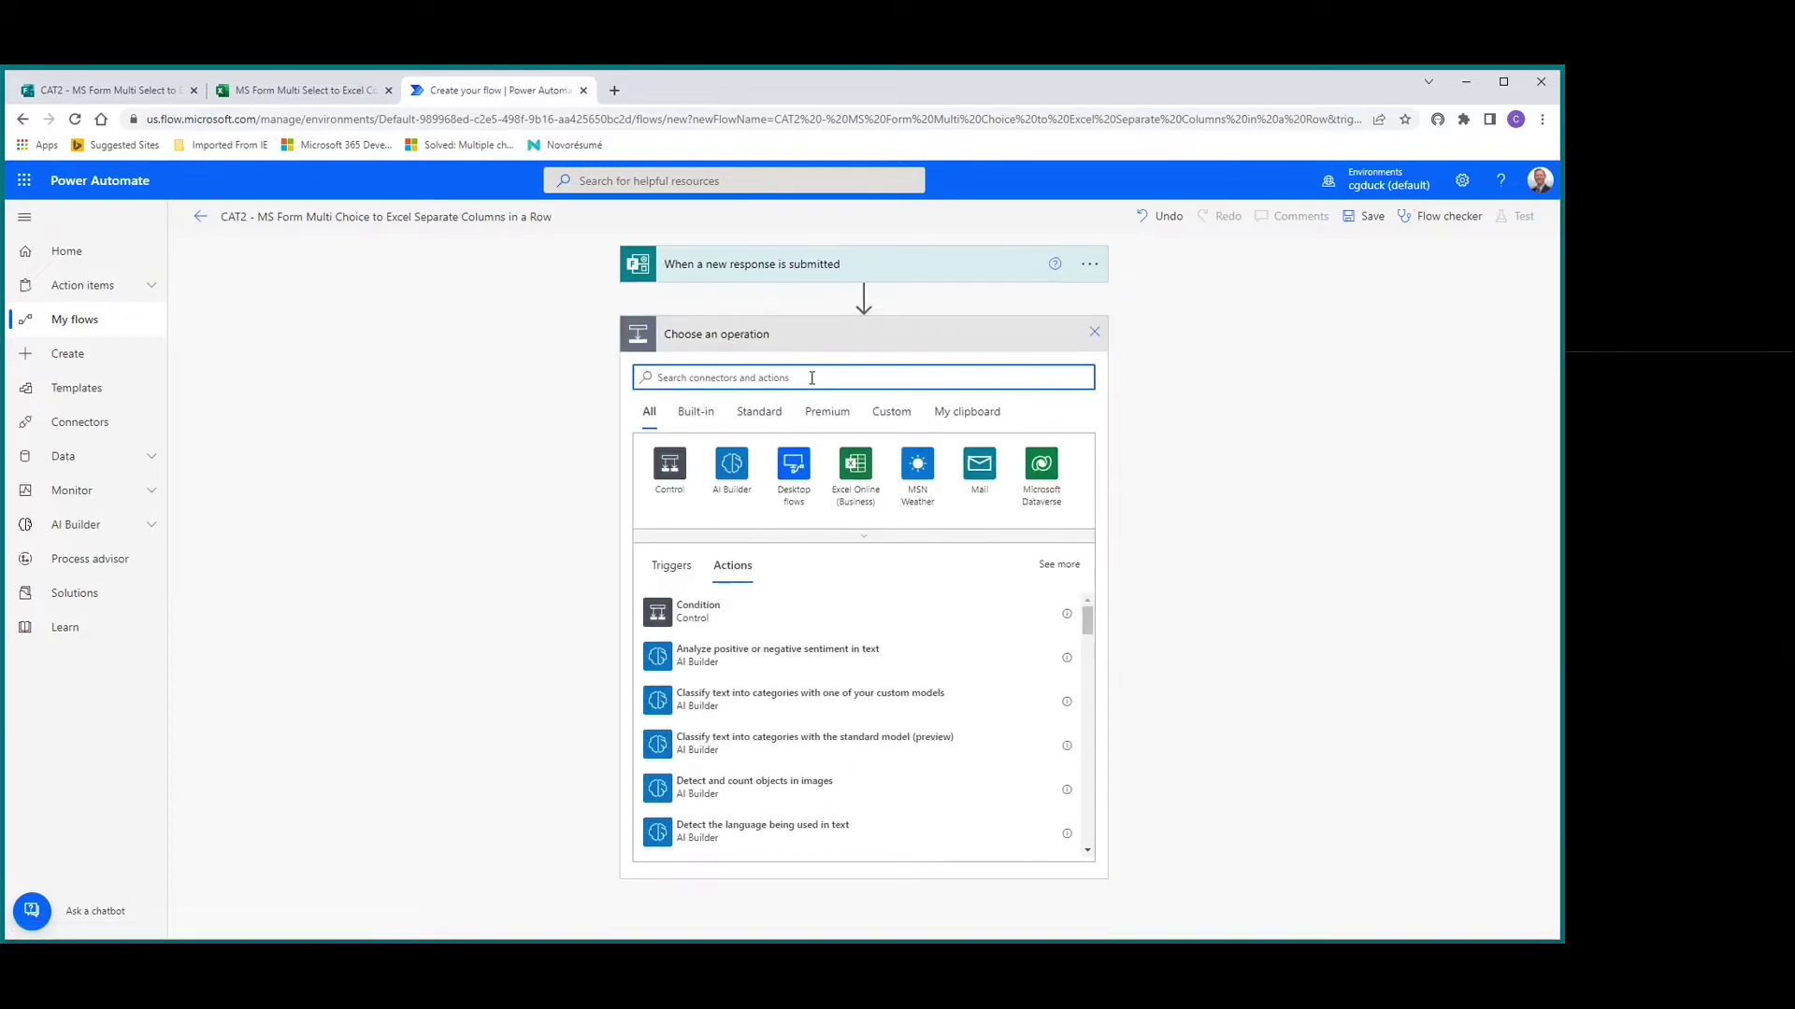
{"action": "type", "text": "get response"}
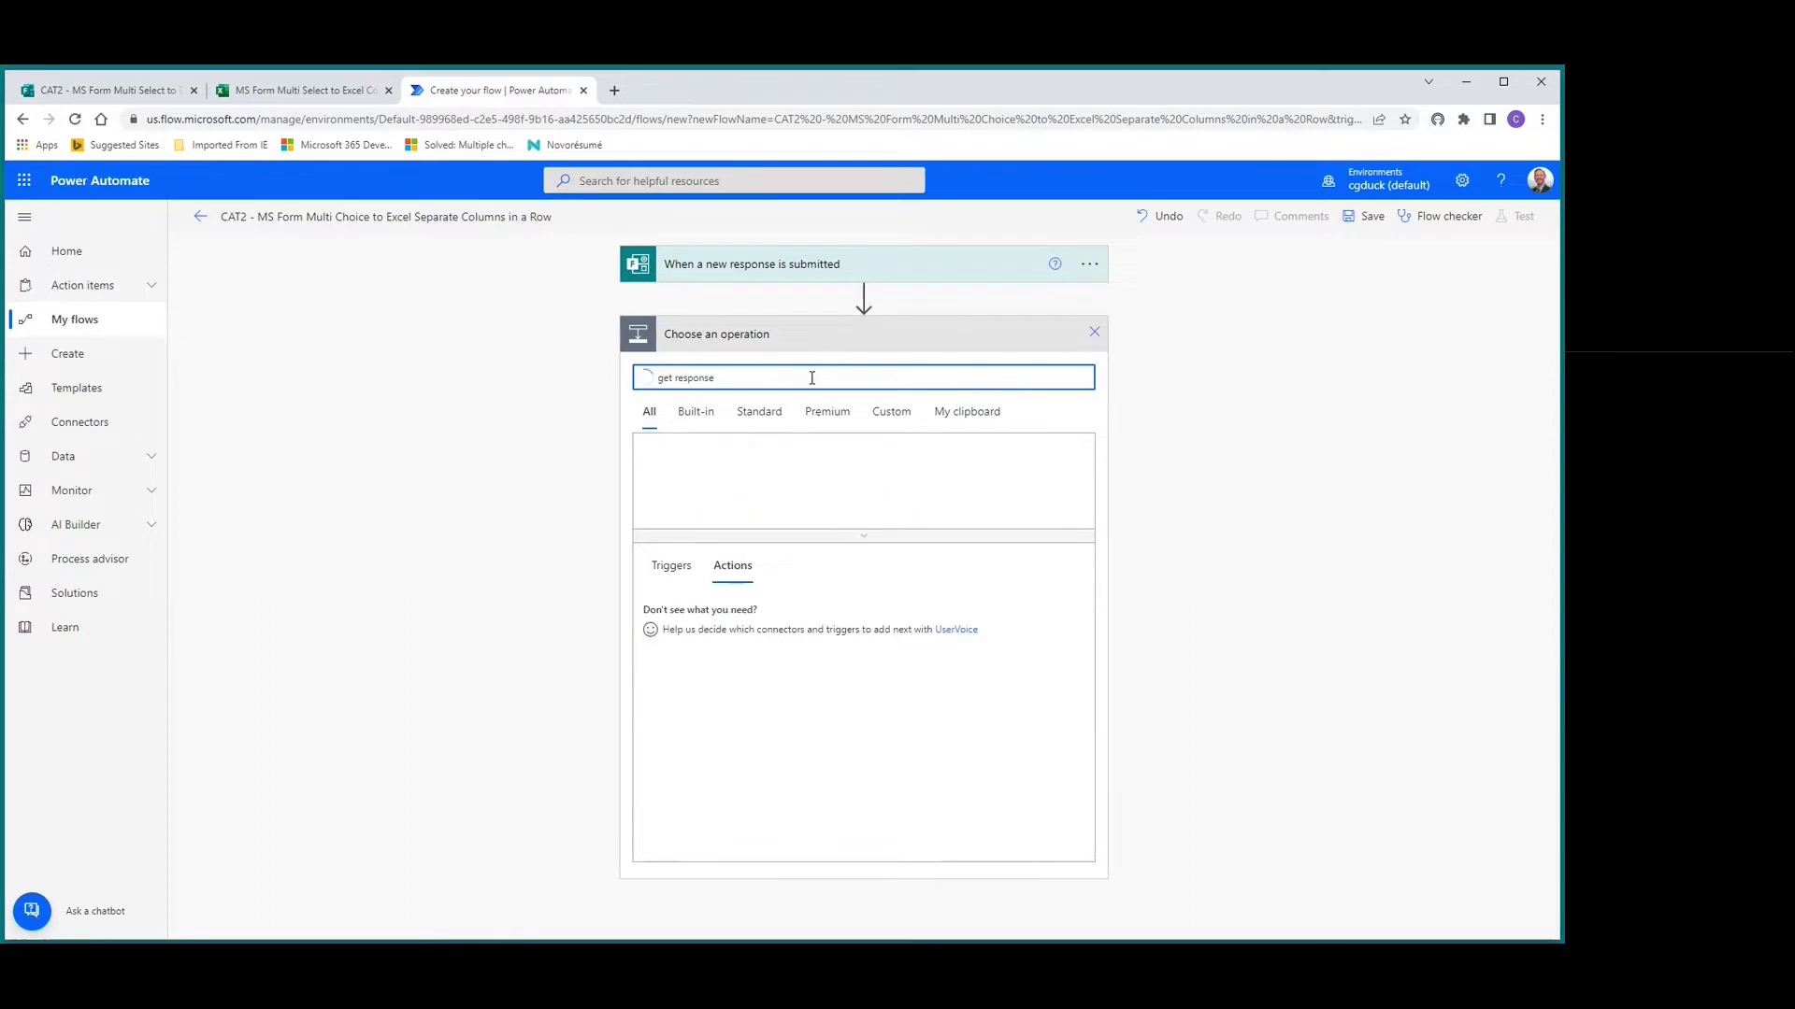
{"action": "left_click", "coordinate": [750, 612]}
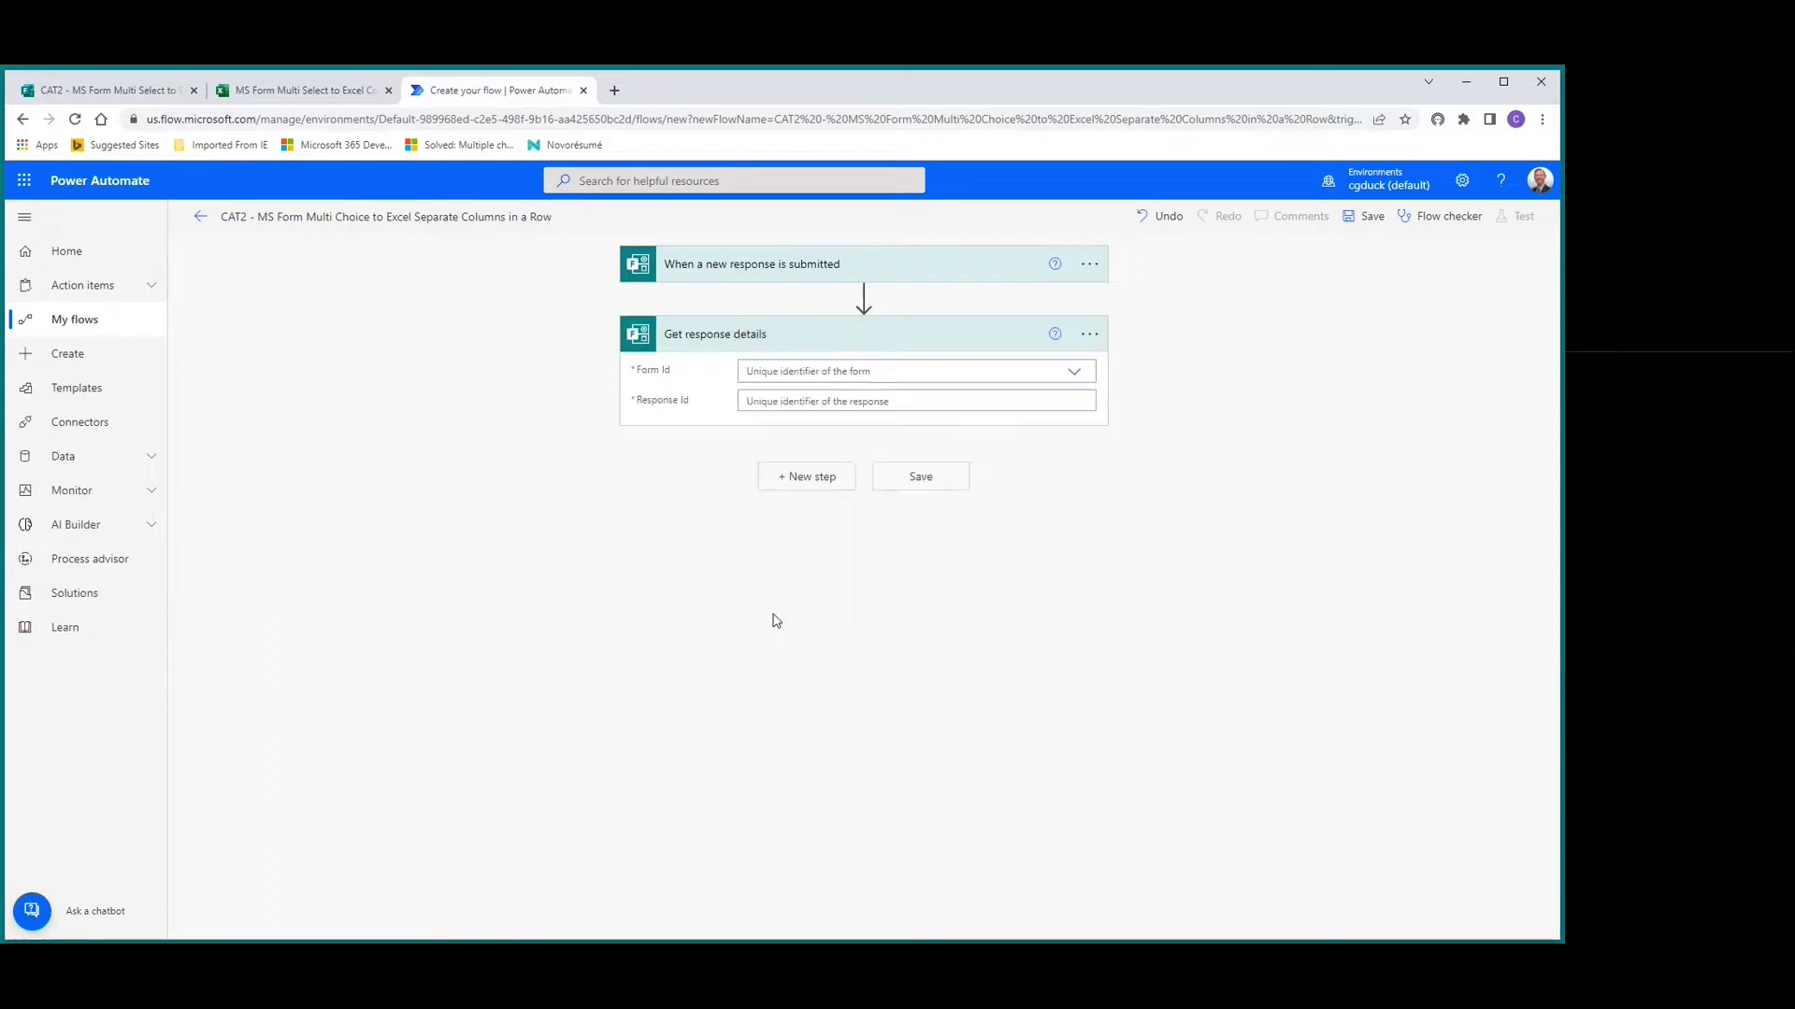
{"action": "left_click", "coordinate": [1071, 374]}
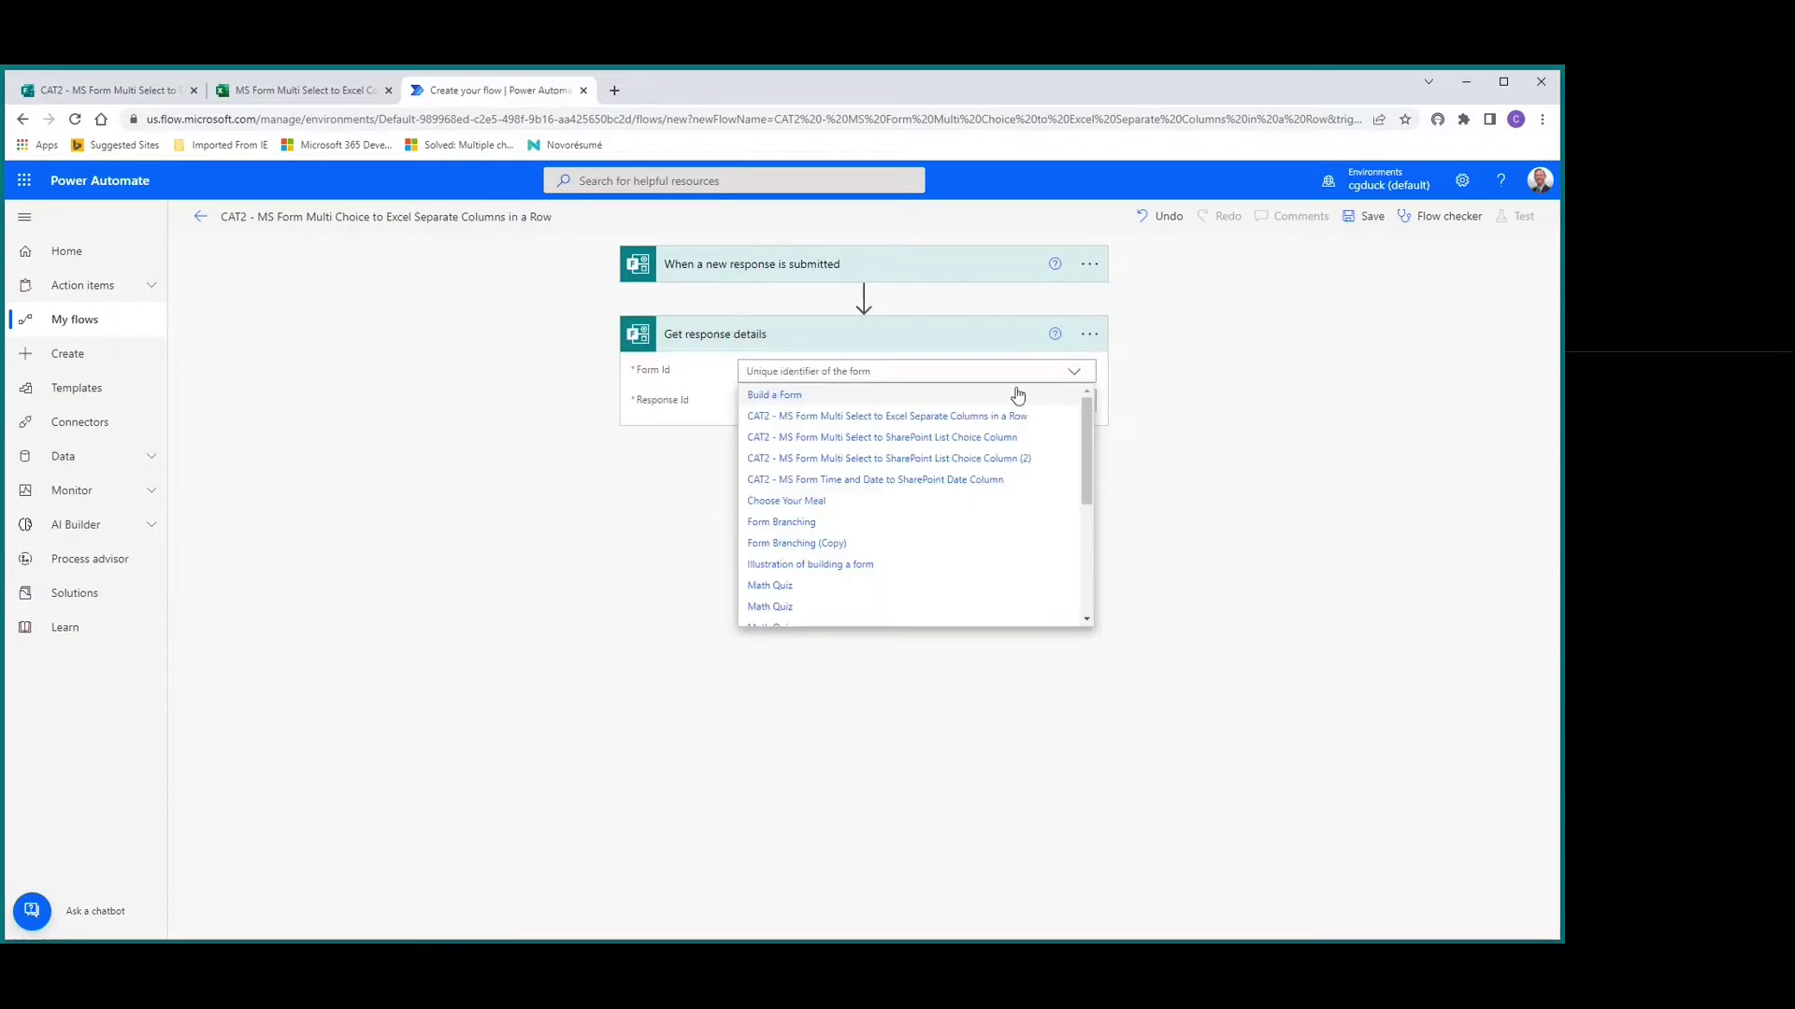
{"action": "left_click", "coordinate": [997, 417]}
{"action": "left_click", "coordinate": [1007, 400]}
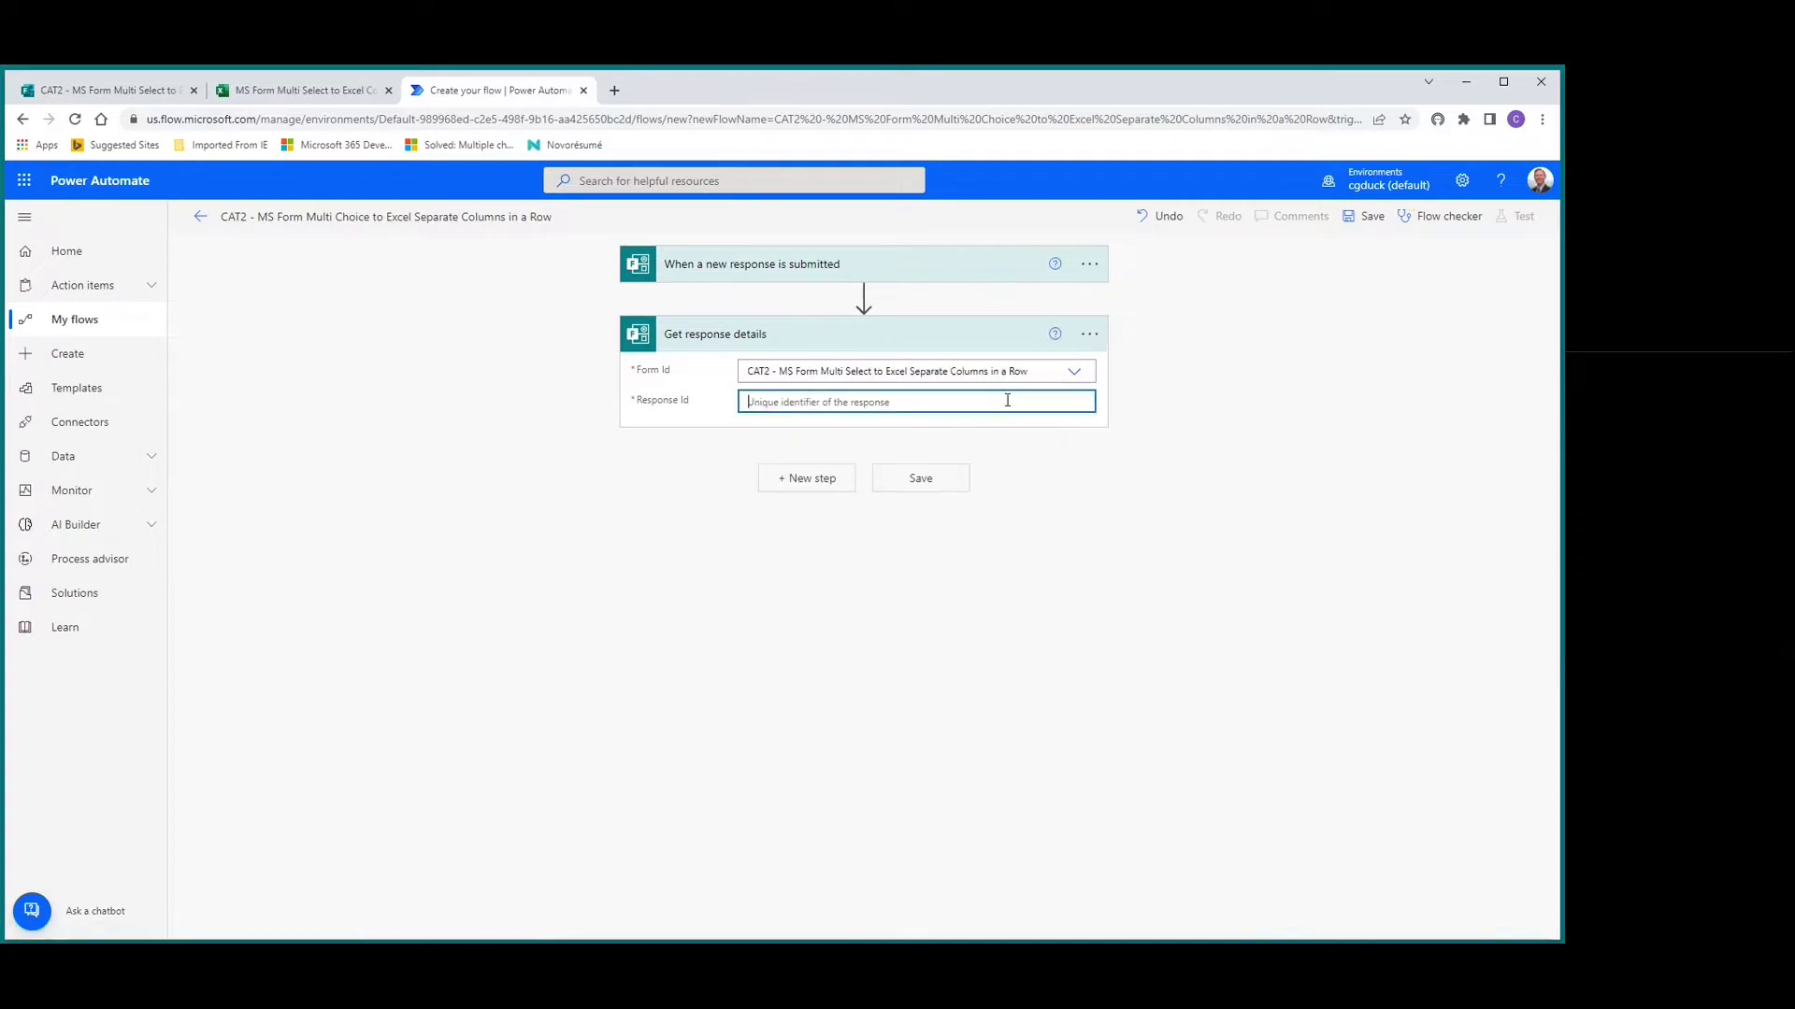
{"action": "left_click", "coordinate": [1190, 603]}
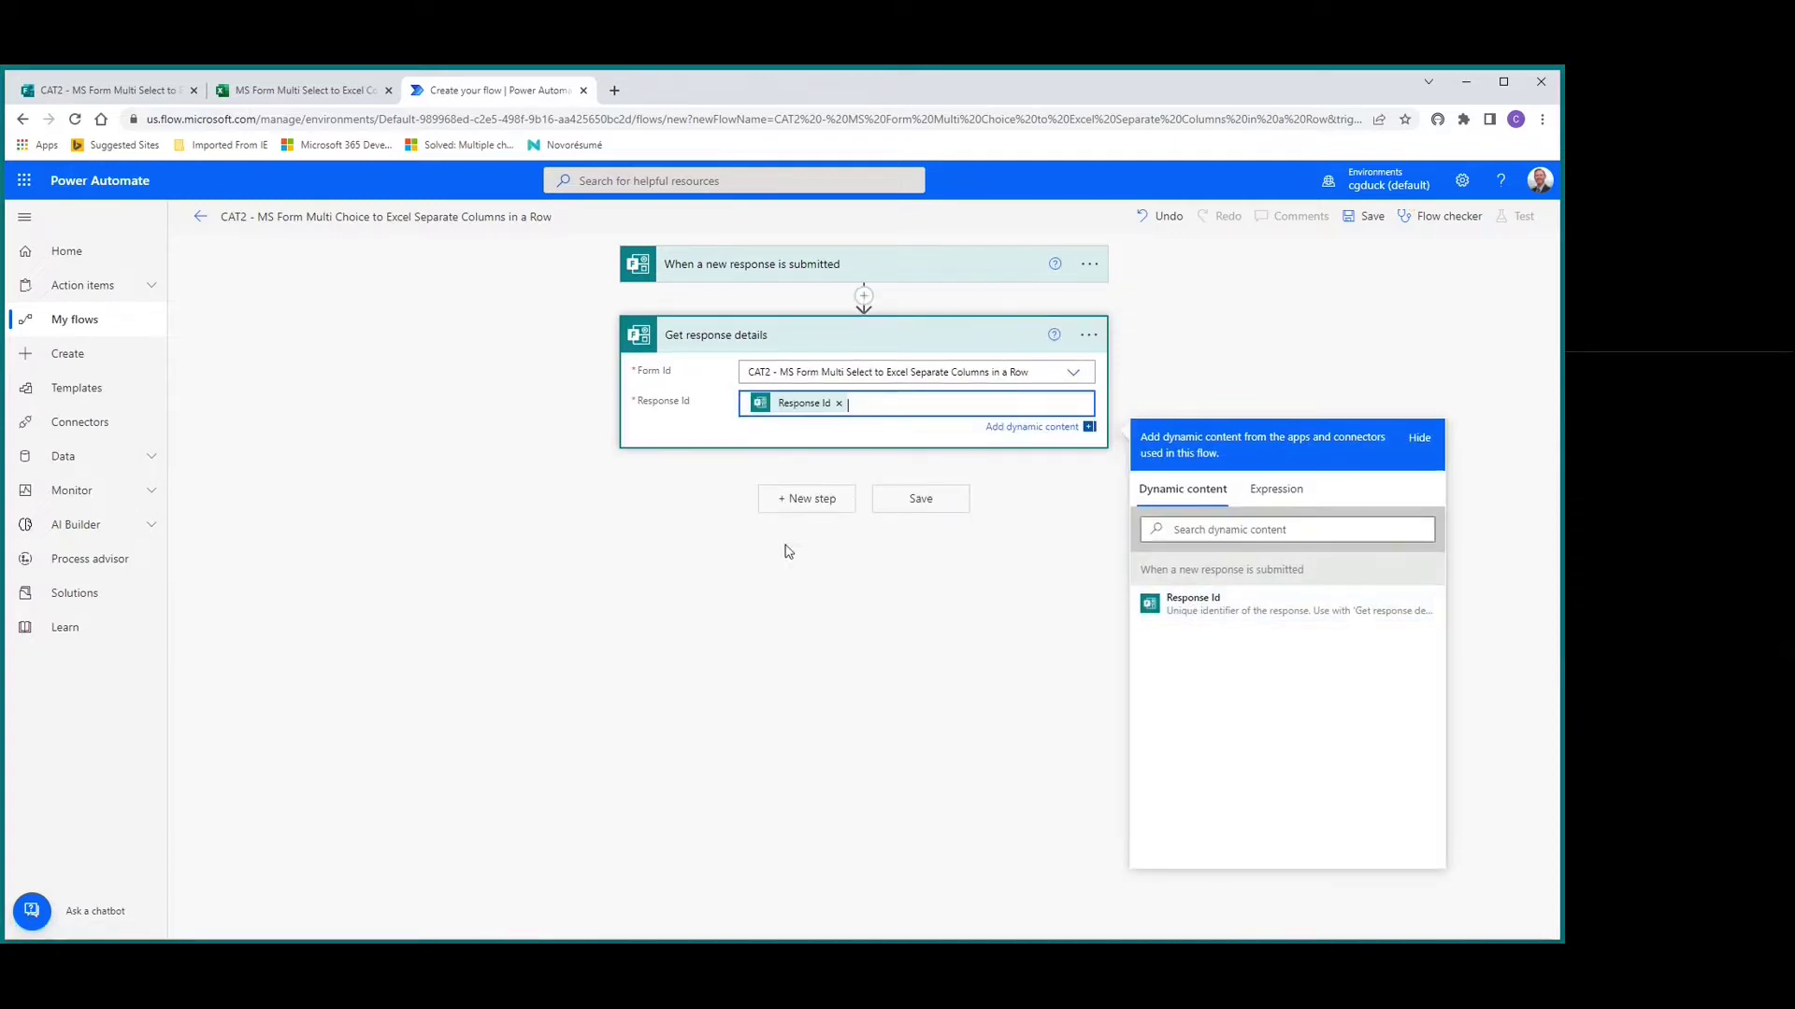
{"action": "left_click", "coordinate": [800, 508]}
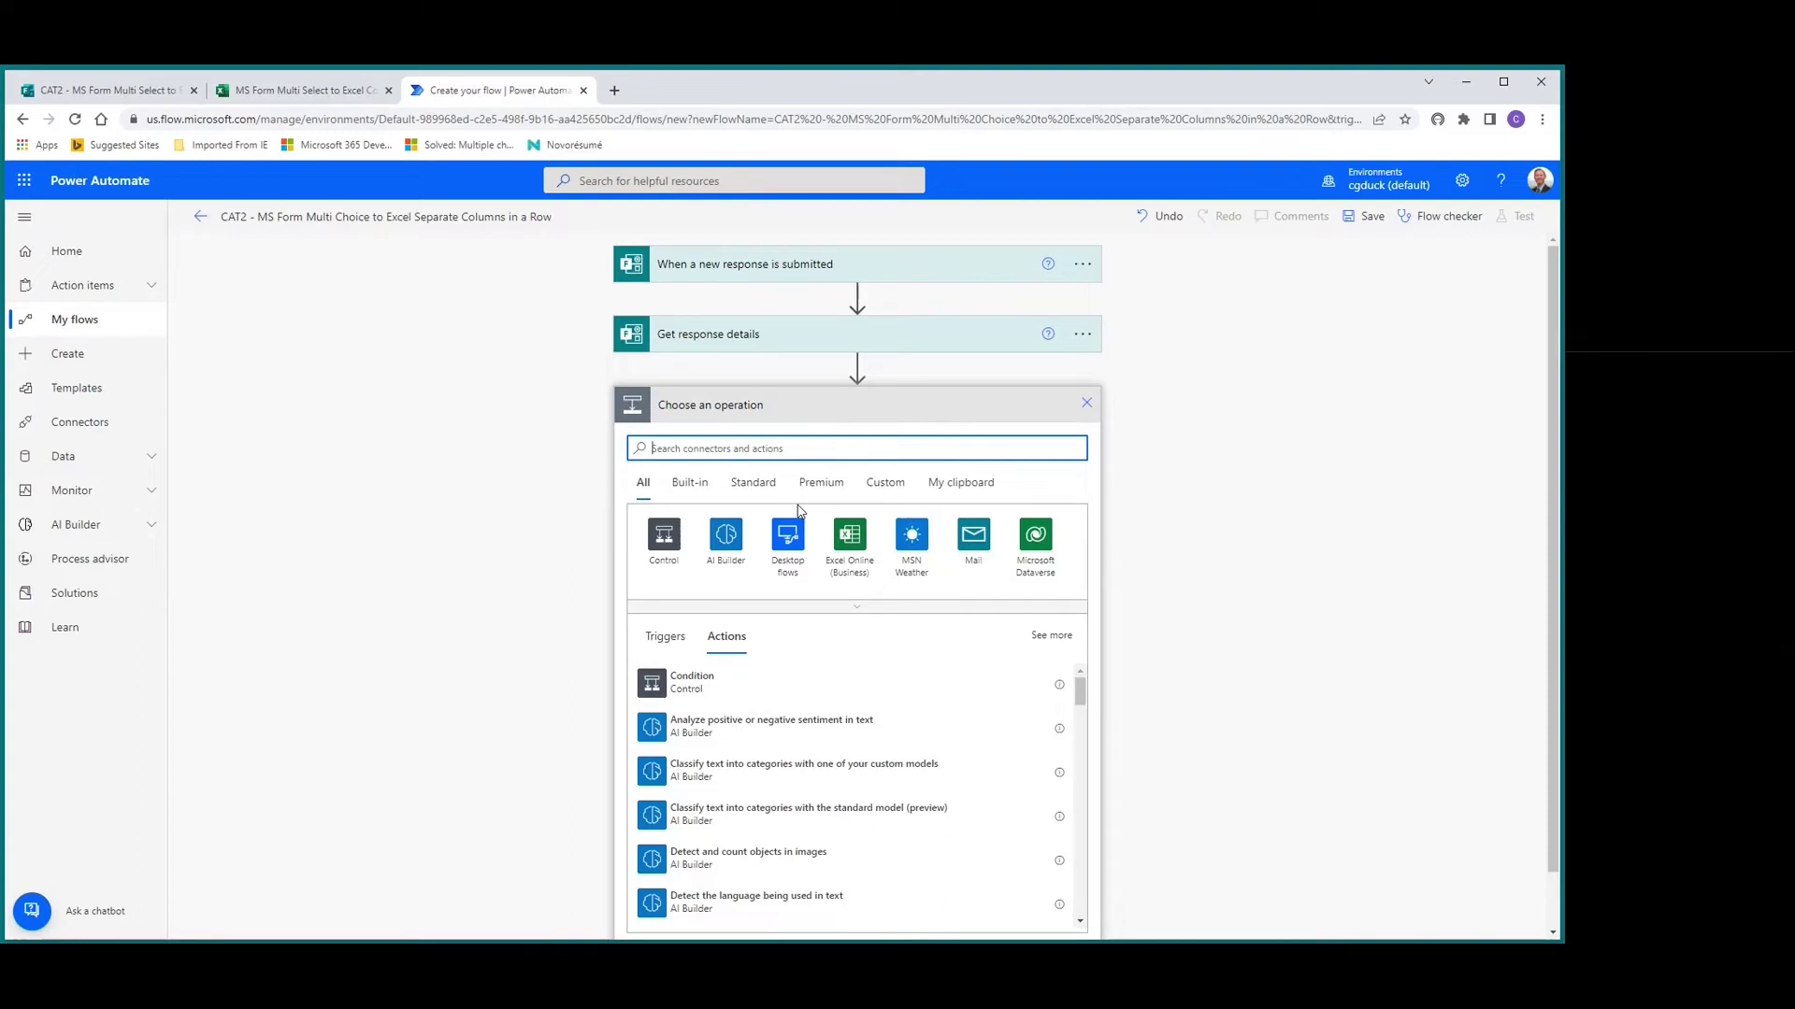
Add Get user profile (V2) with the Responders' Email as User (UPN).
{"action": "type", "text": "get user profile"}
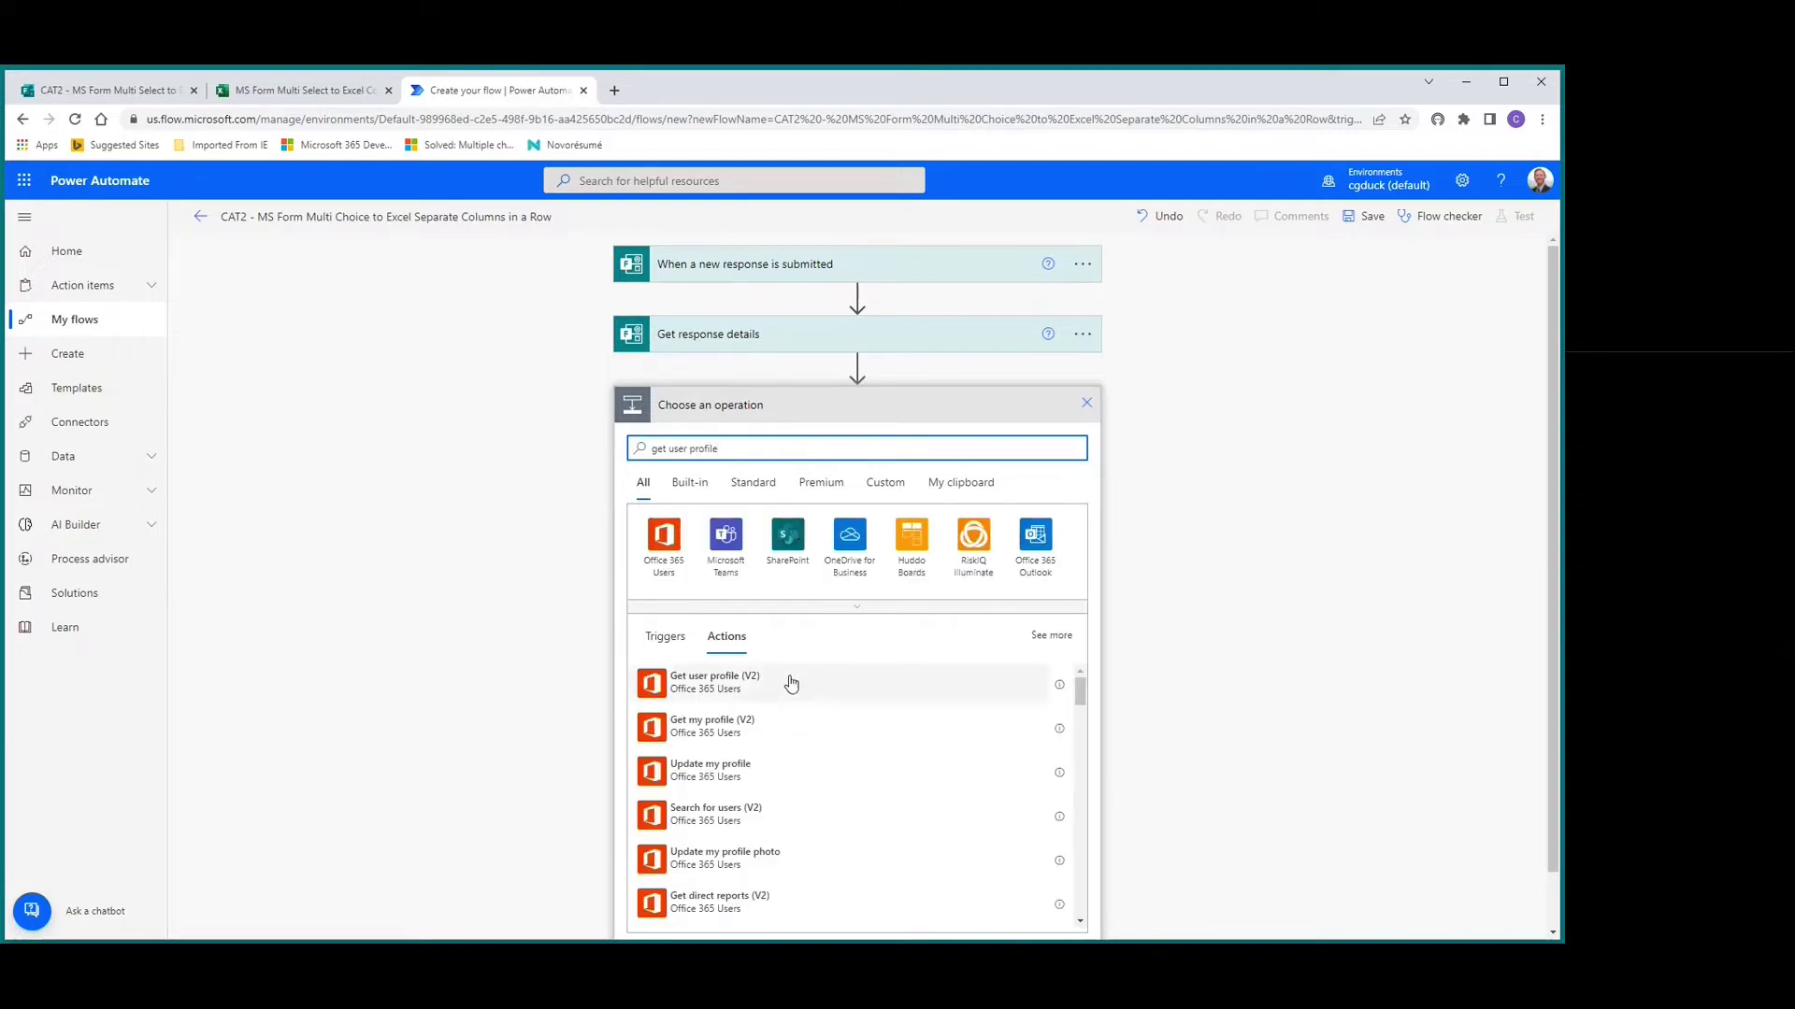
{"action": "left_click", "coordinate": [677, 692]}
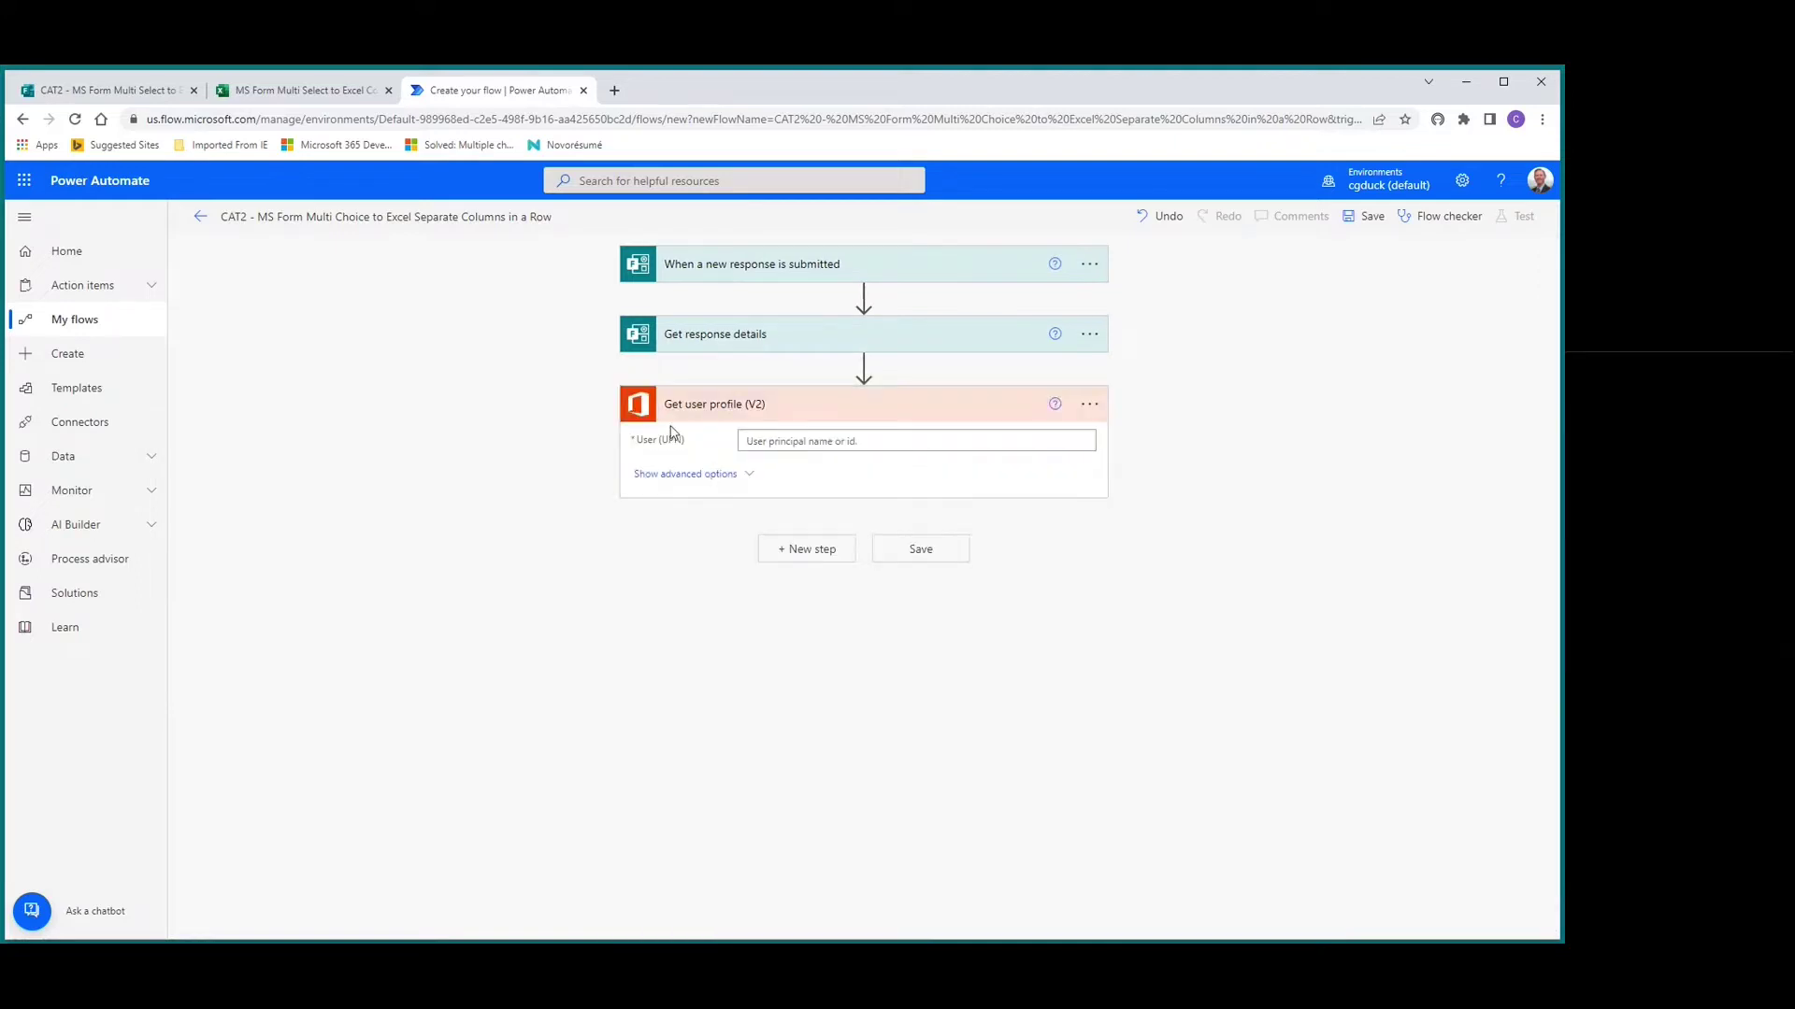
{"action": "left_click", "coordinate": [803, 442]}
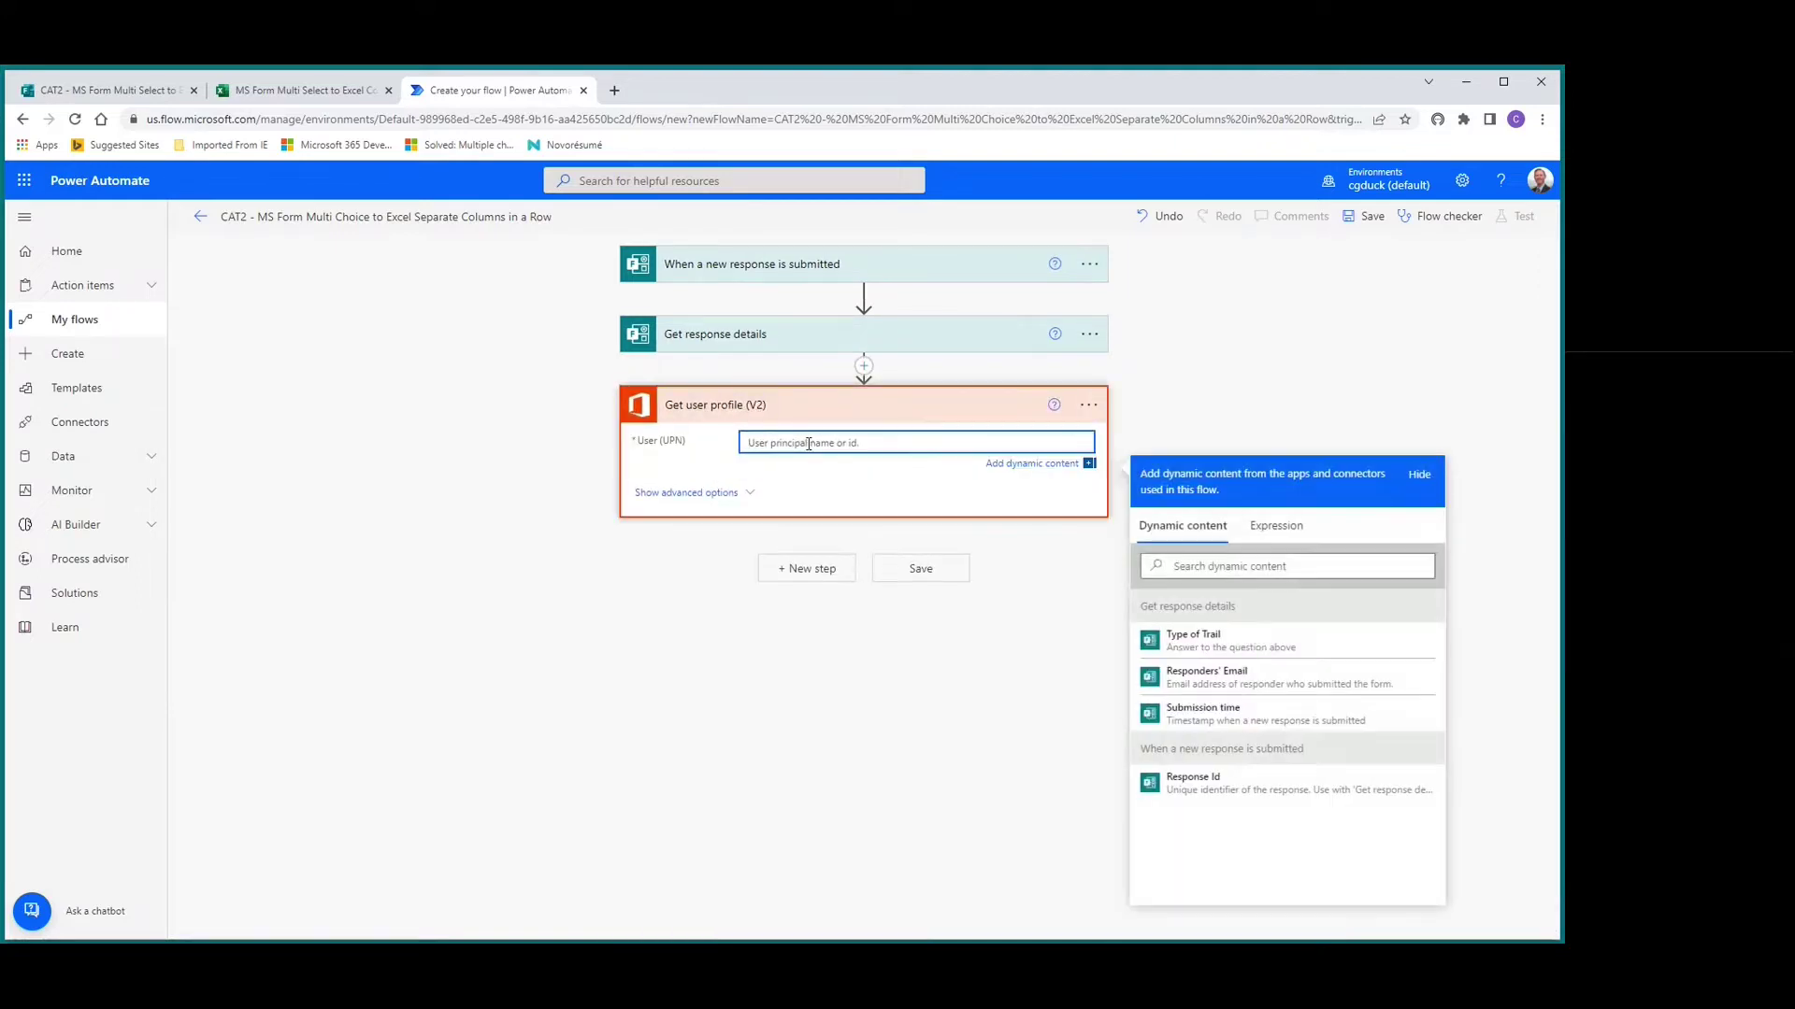
{"action": "left_click", "coordinate": [1202, 683]}
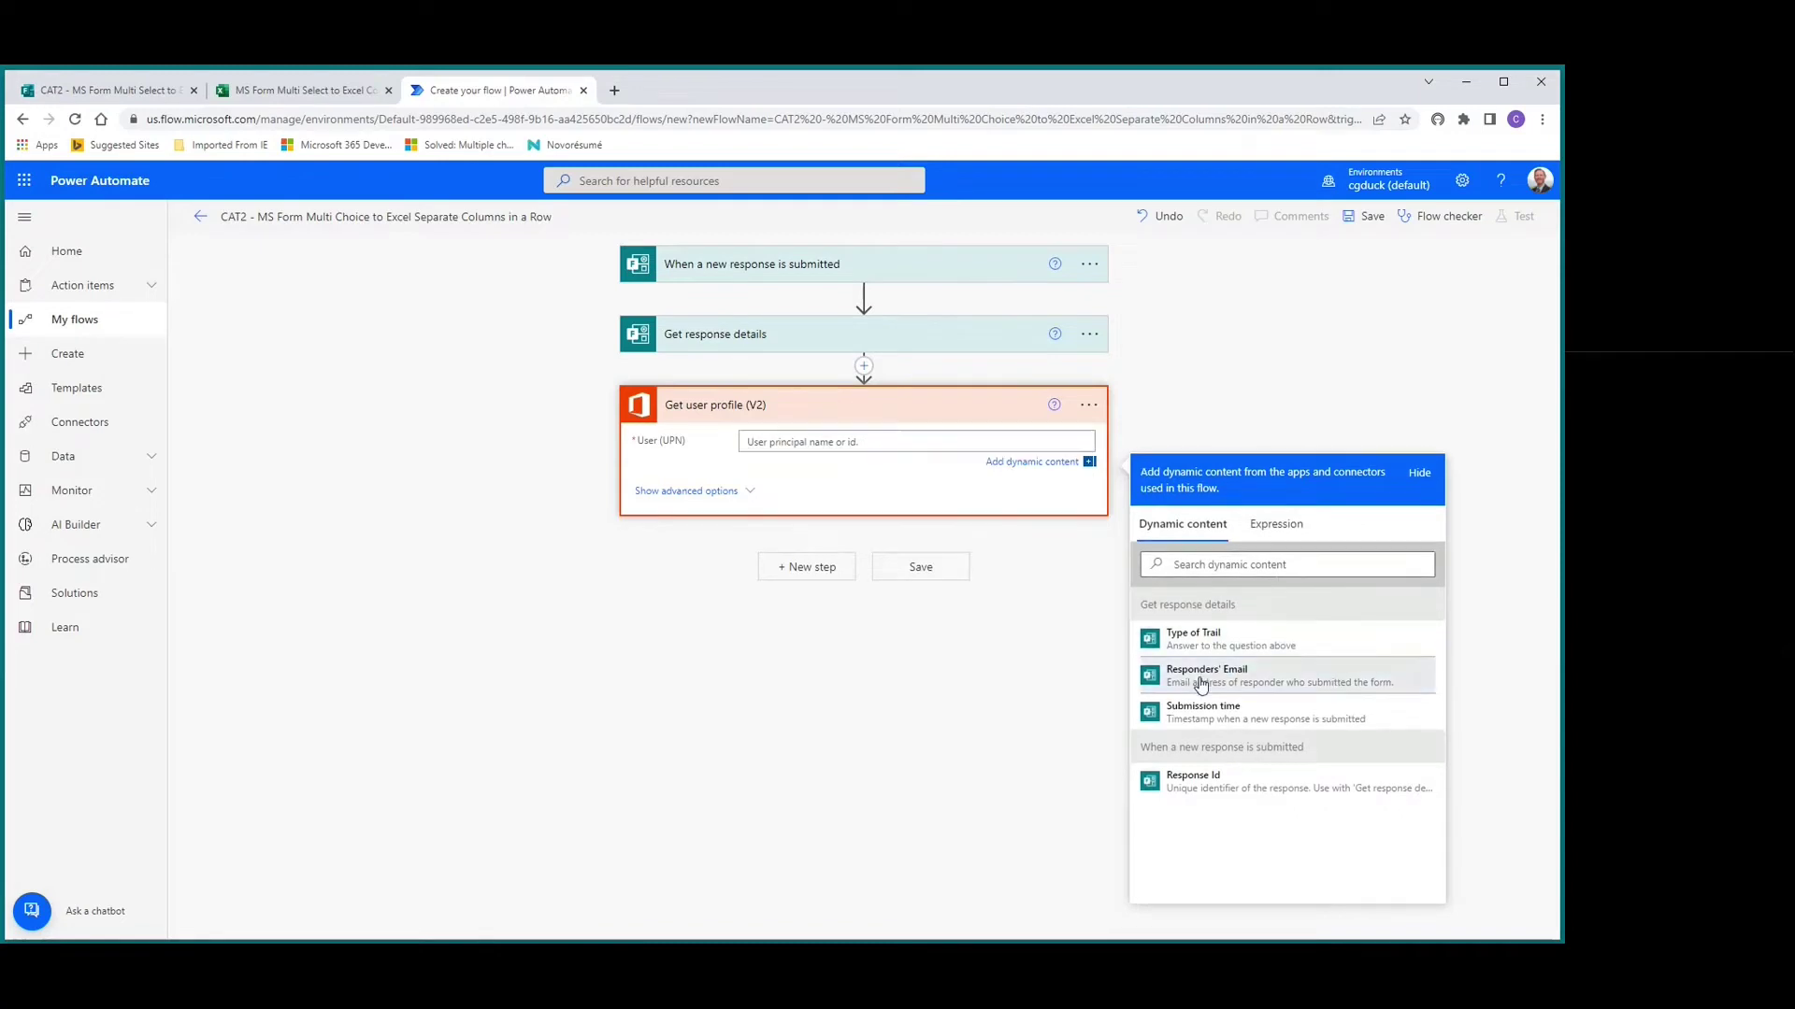
{"action": "left_click", "coordinate": [797, 572]}
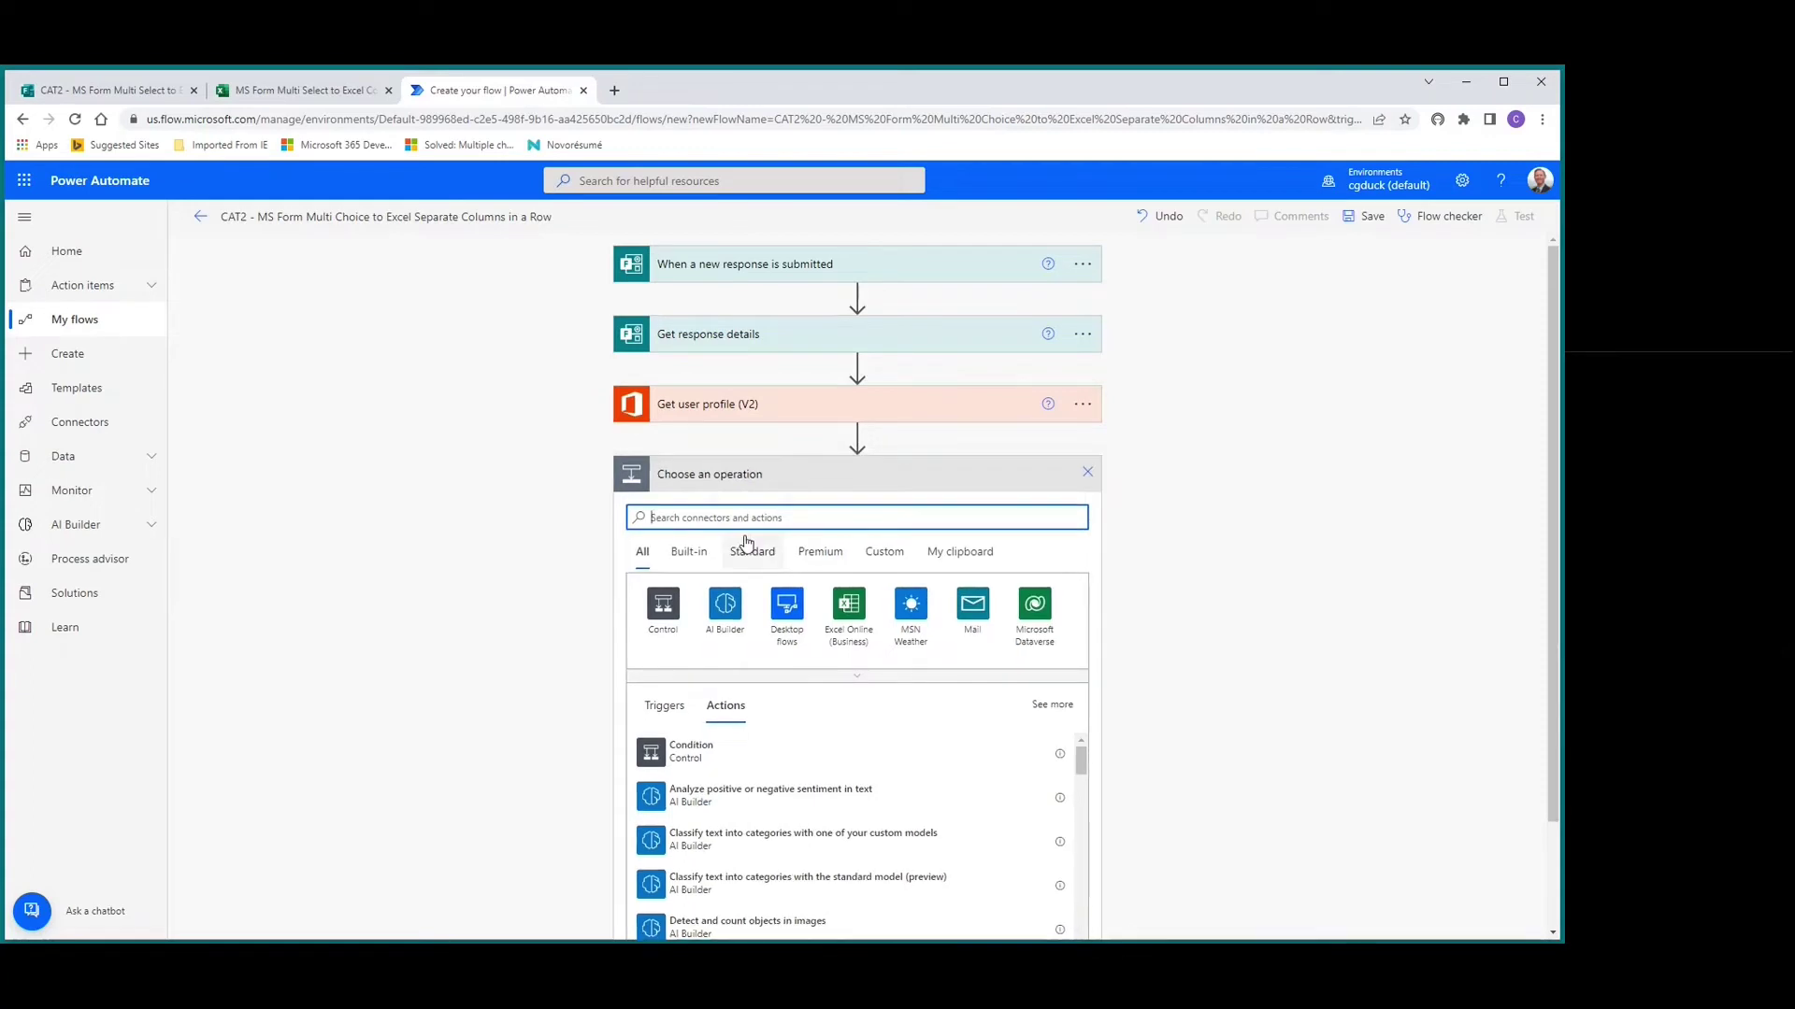
Add an 'Add a row into a table' action located on the Crash Long Johns SharePoint site.
{"action": "type", "text": "add a row"}
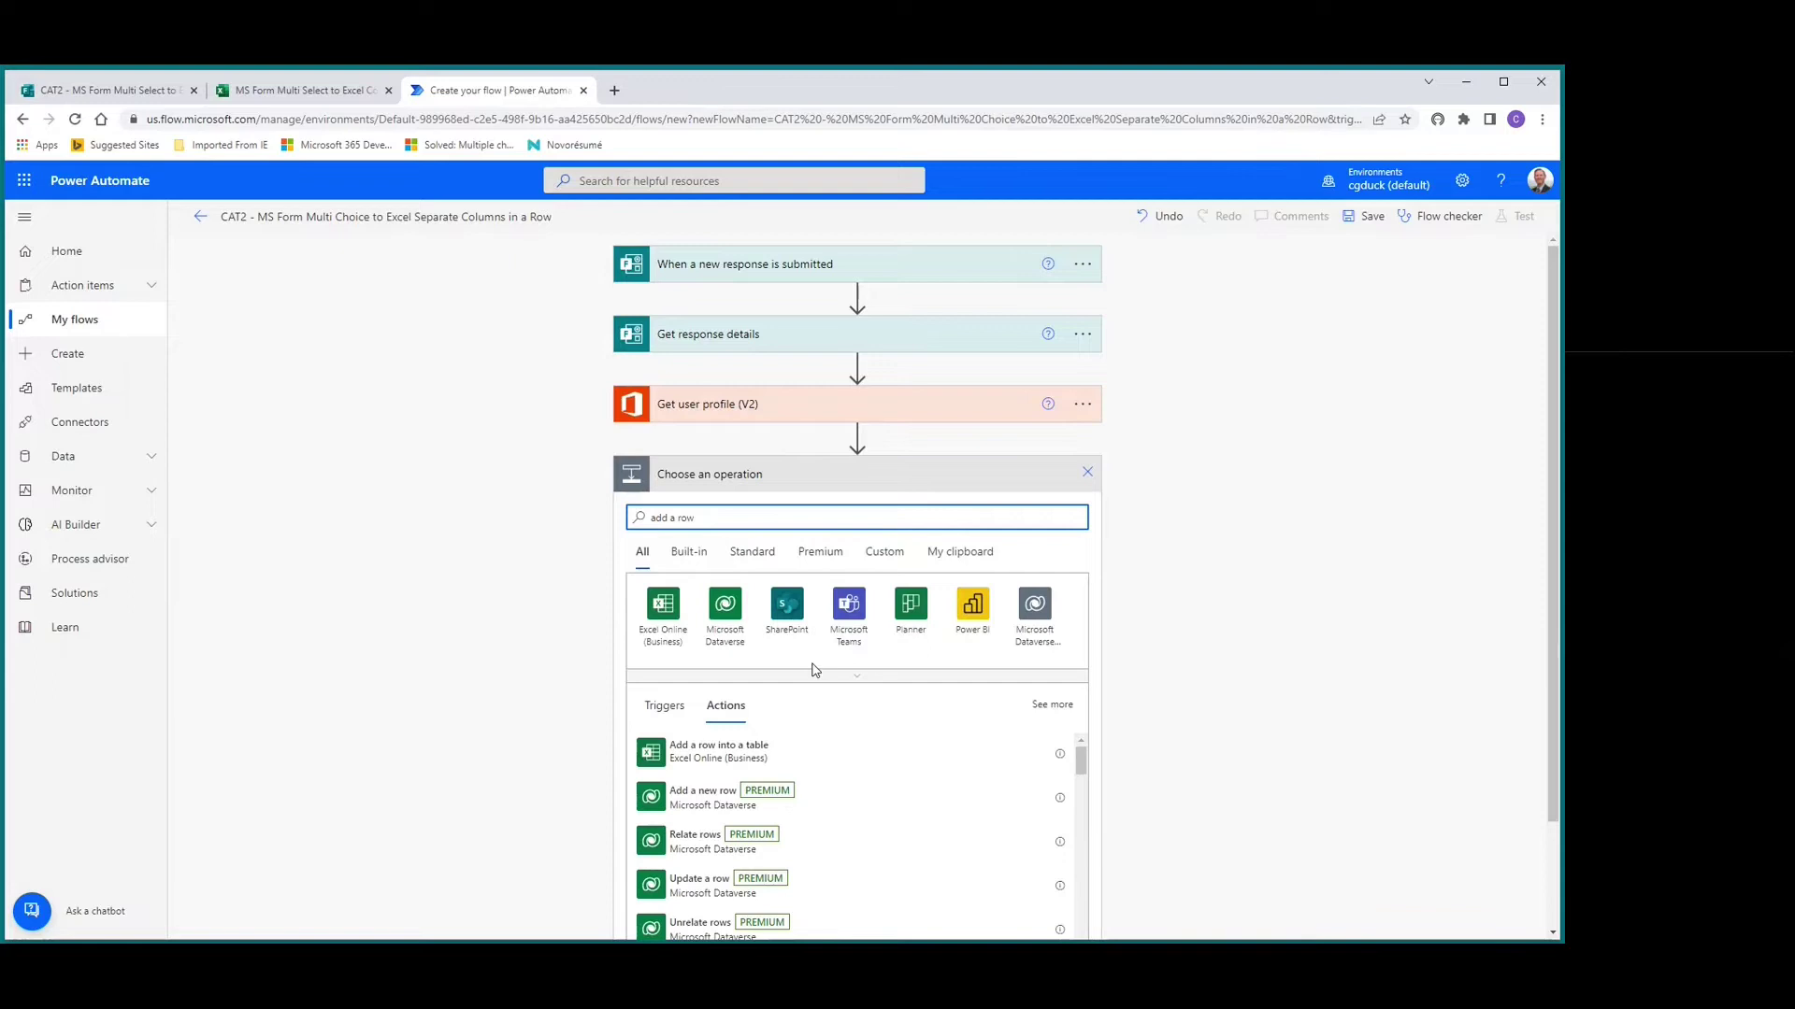
{"action": "left_click", "coordinate": [702, 754]}
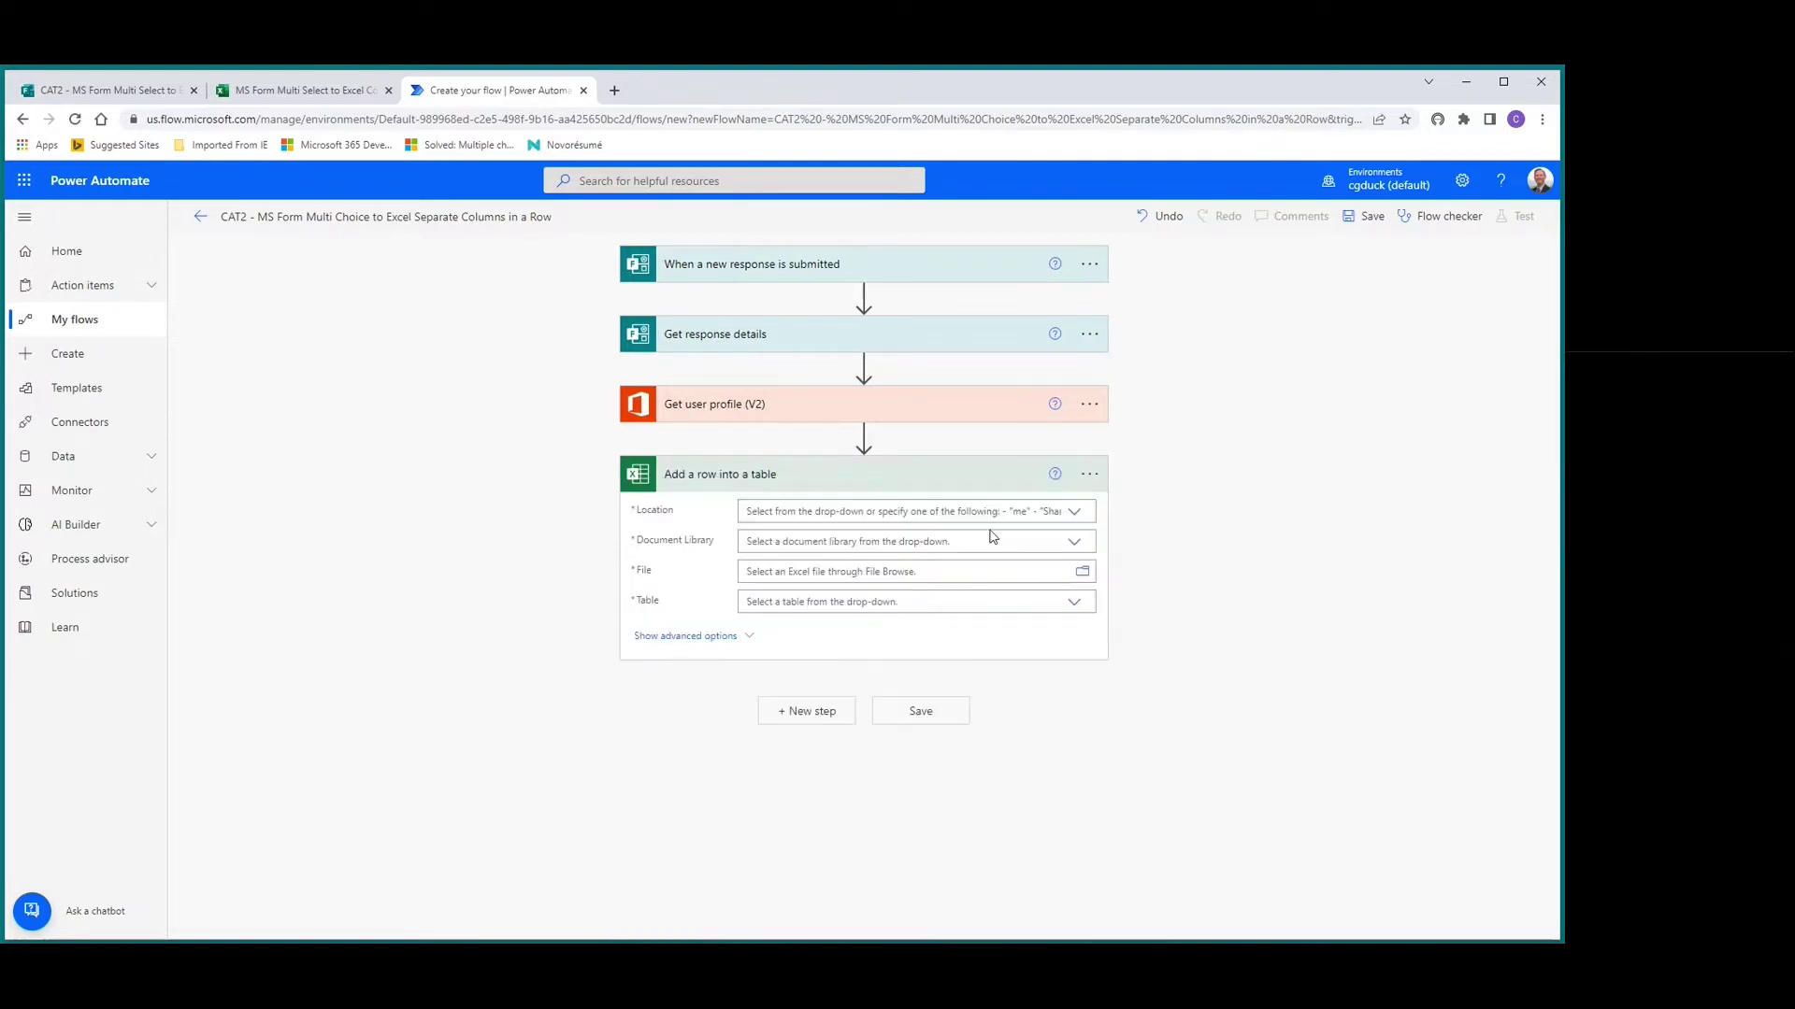
{"action": "left_click", "coordinate": [1074, 516]}
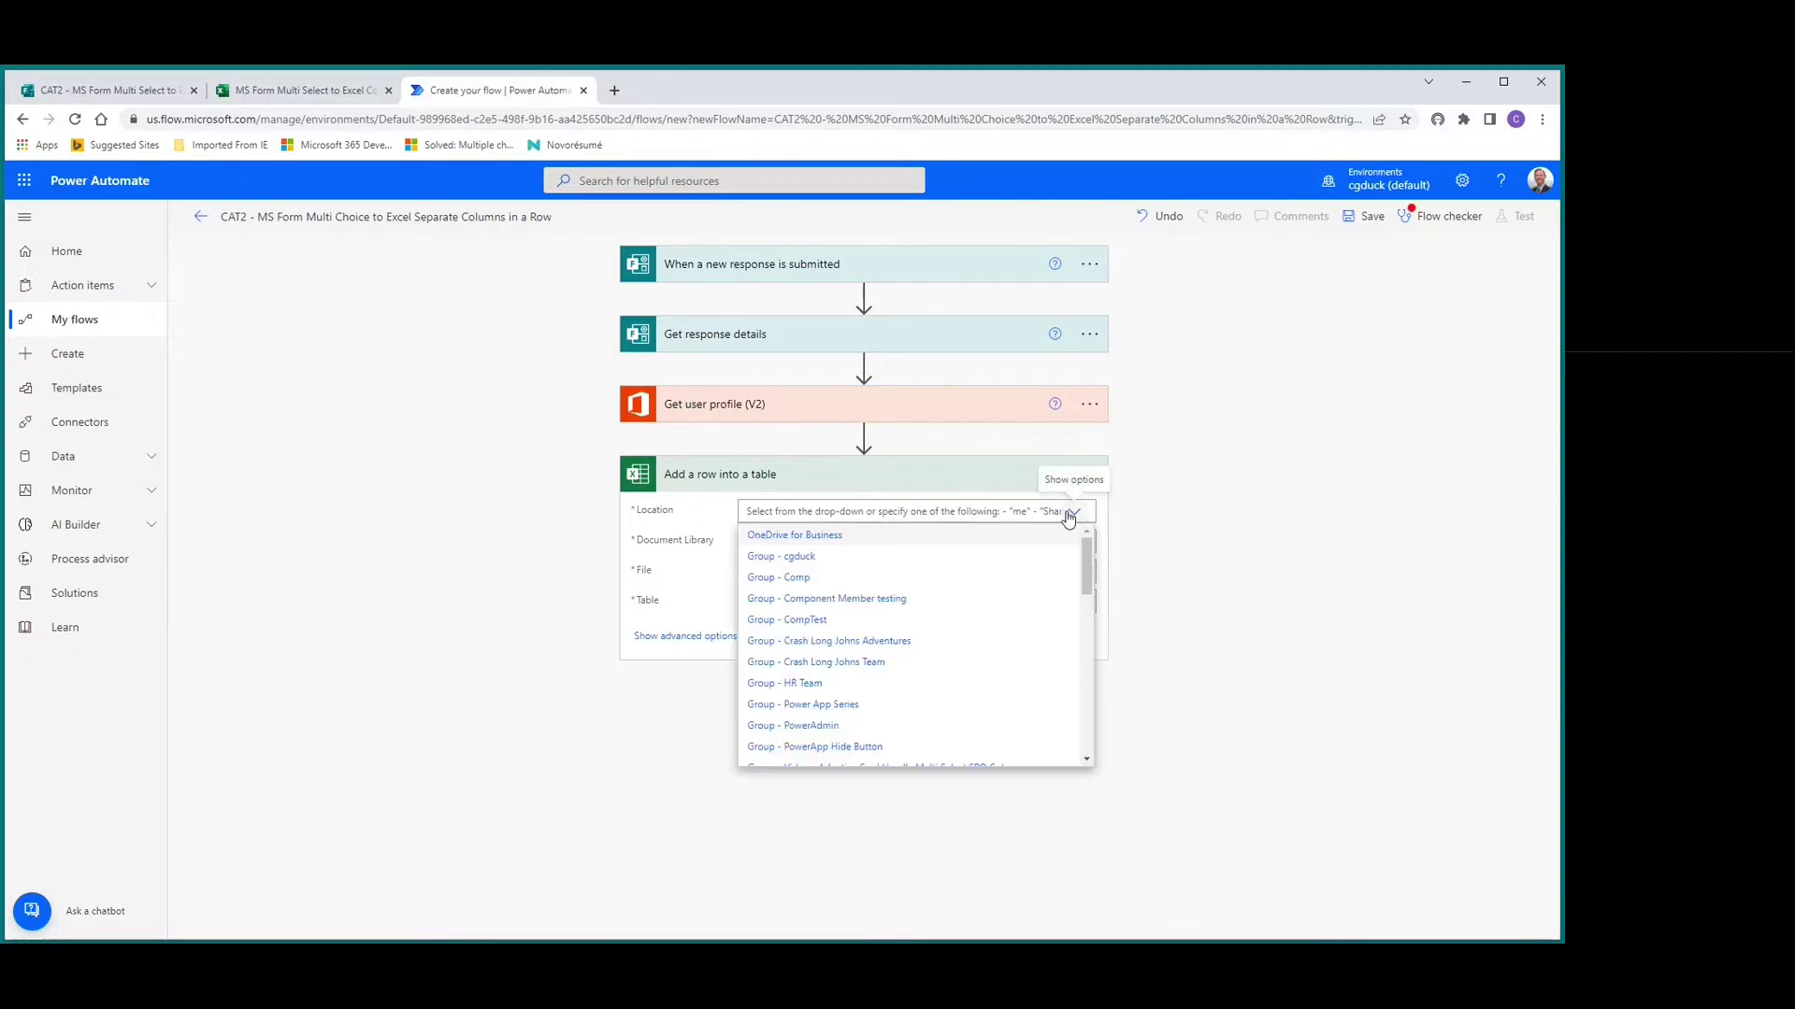
{"action": "scroll", "coordinate": [797, 673], "scroll_direction": "down", "scroll_amount": 1}
{"action": "scroll", "coordinate": [800, 673], "scroll_direction": "down", "scroll_amount": 4}
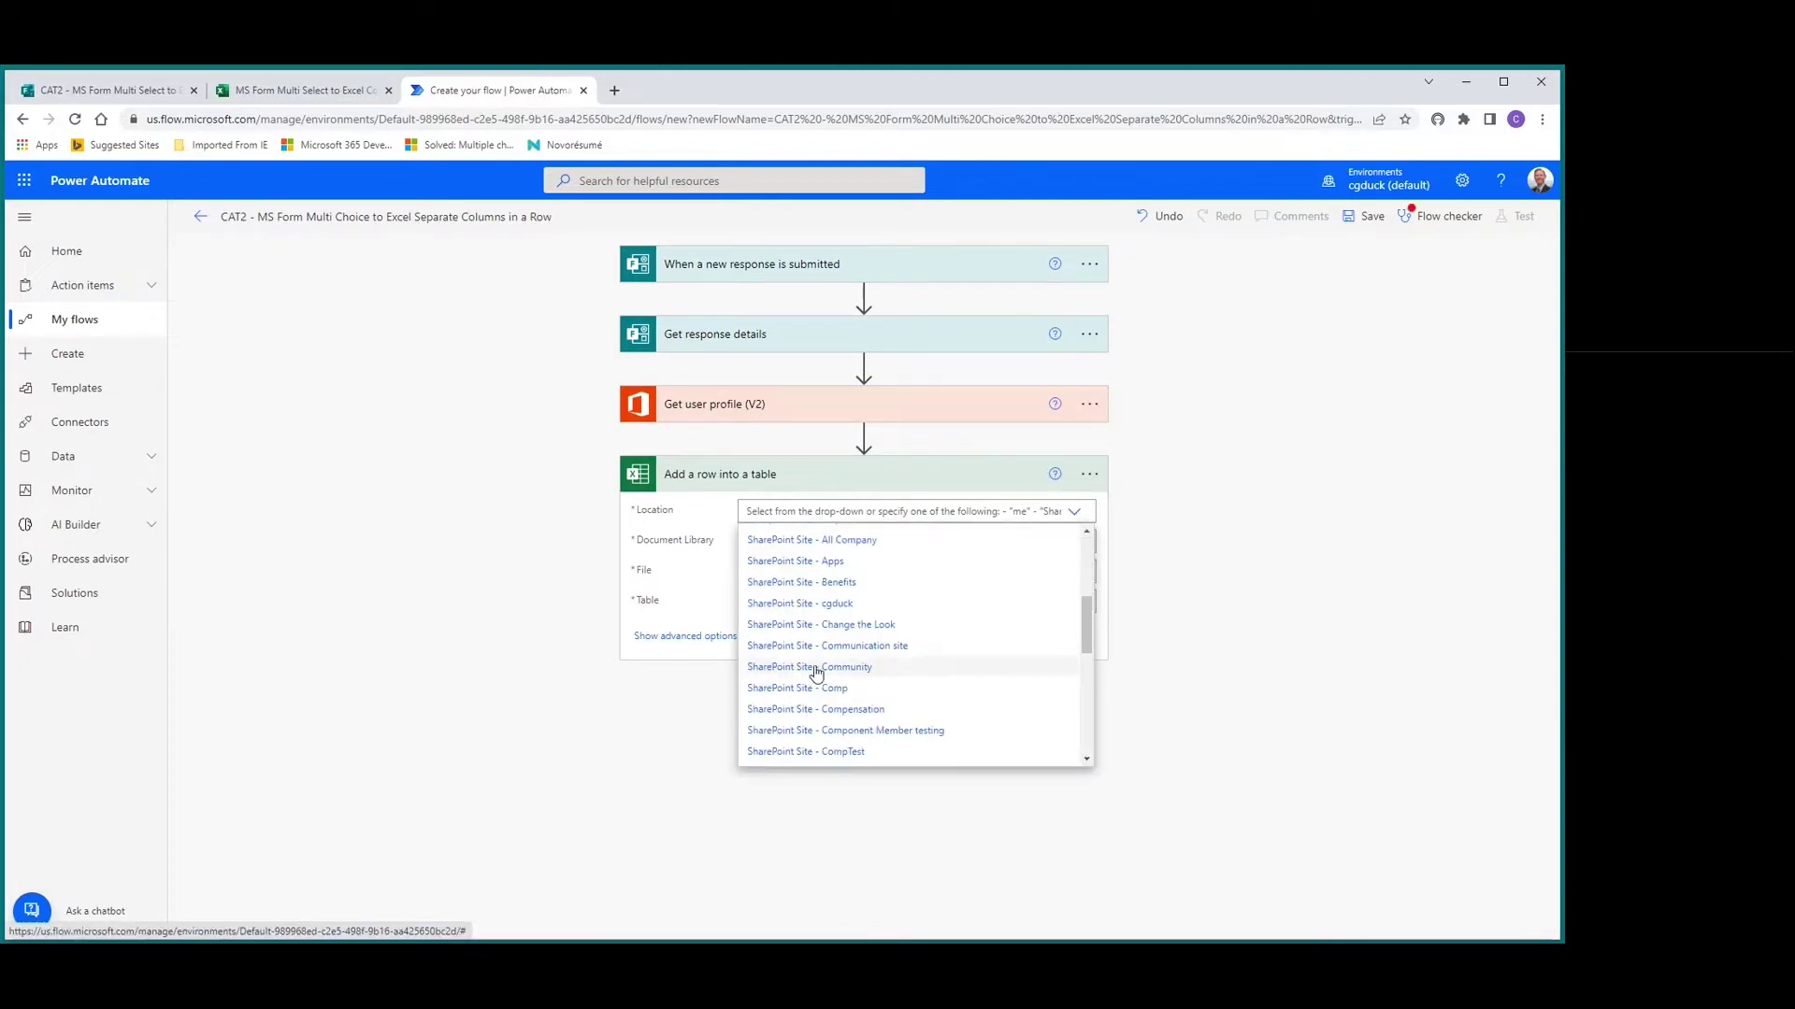
{"action": "scroll", "coordinate": [860, 665], "scroll_direction": "down", "scroll_amount": 2}
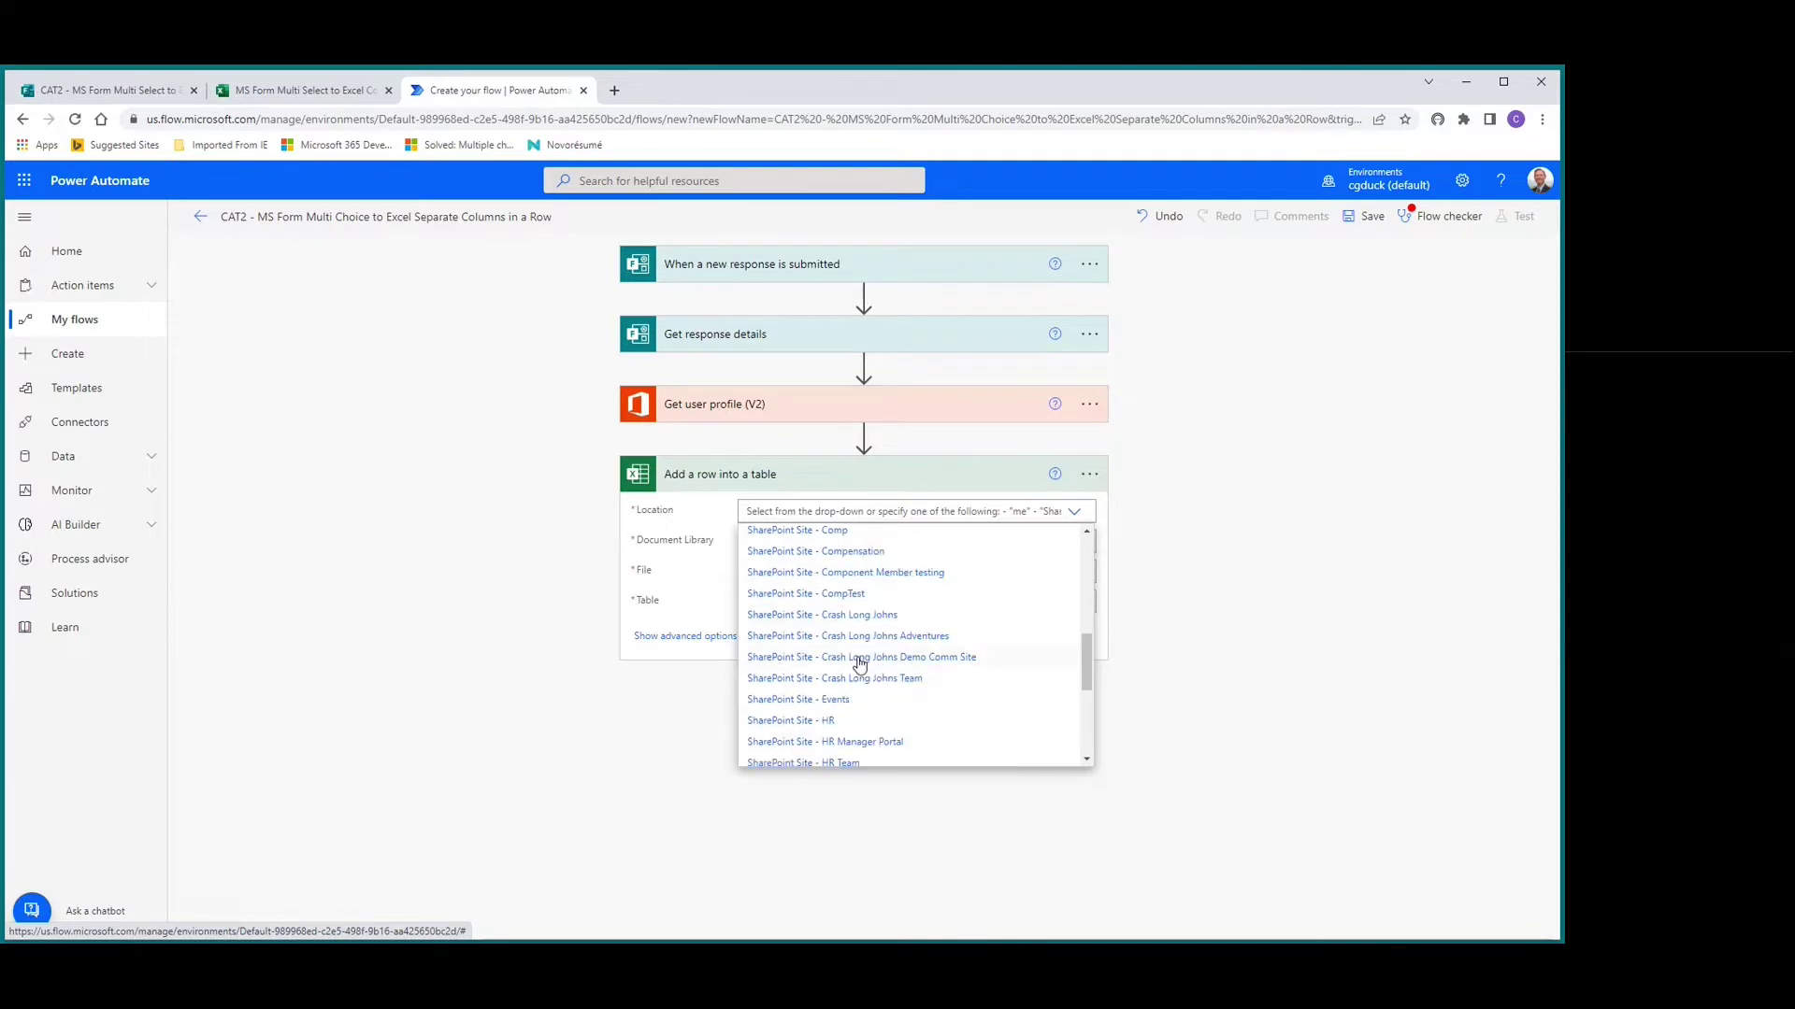
{"action": "left_click", "coordinate": [794, 616]}
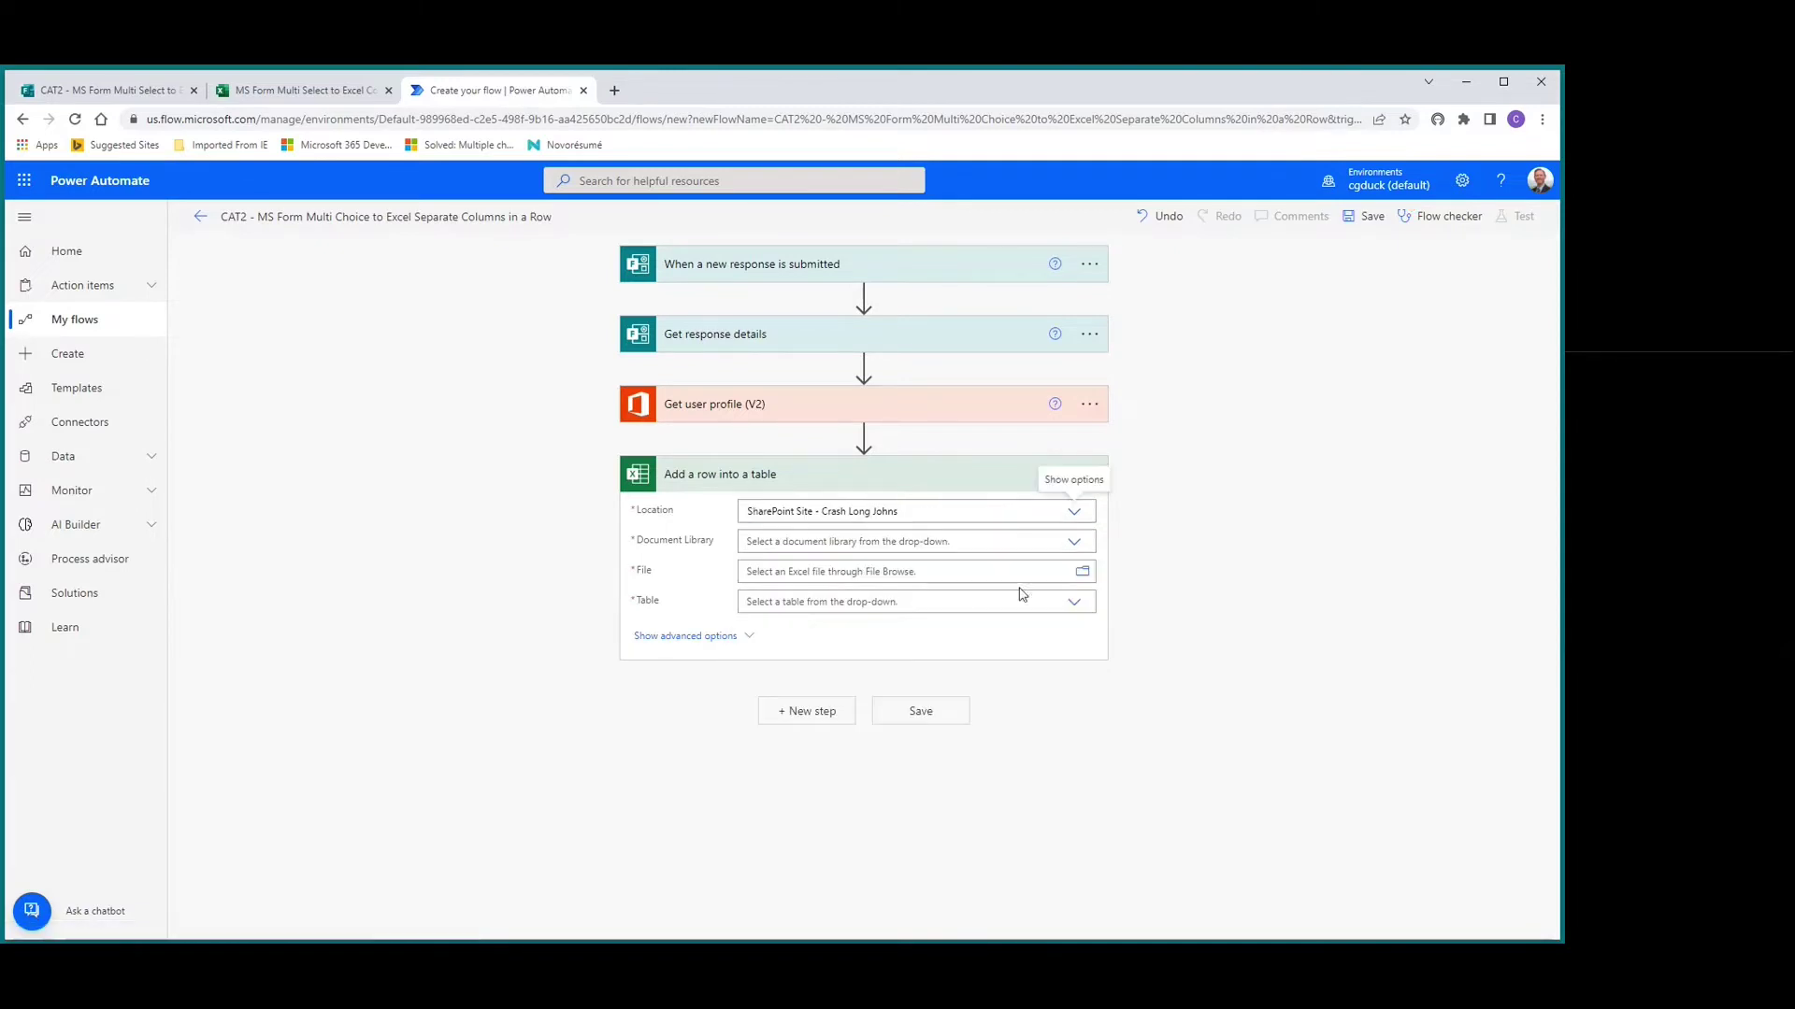
Target Table1 of MS Form Multi Select to Excel Columns.xlsx in the MS Forms Excel library.
{"action": "left_click", "coordinate": [1075, 550]}
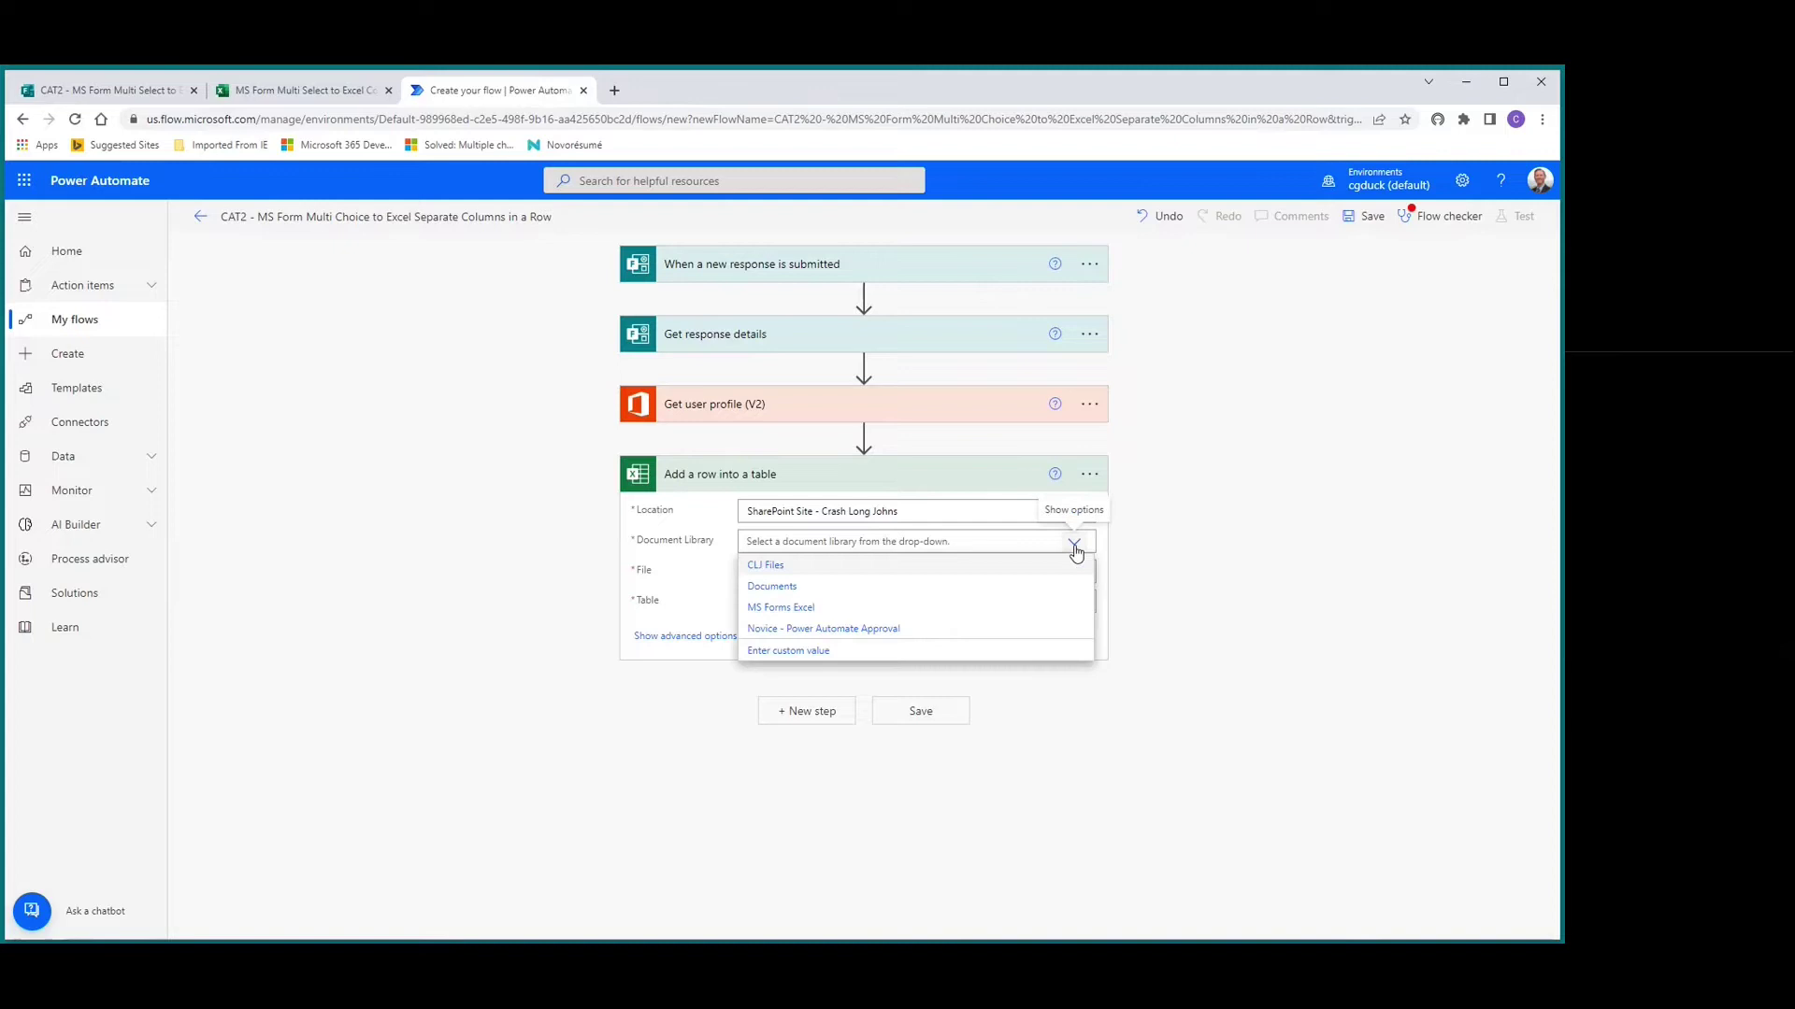
{"action": "left_click", "coordinate": [781, 608]}
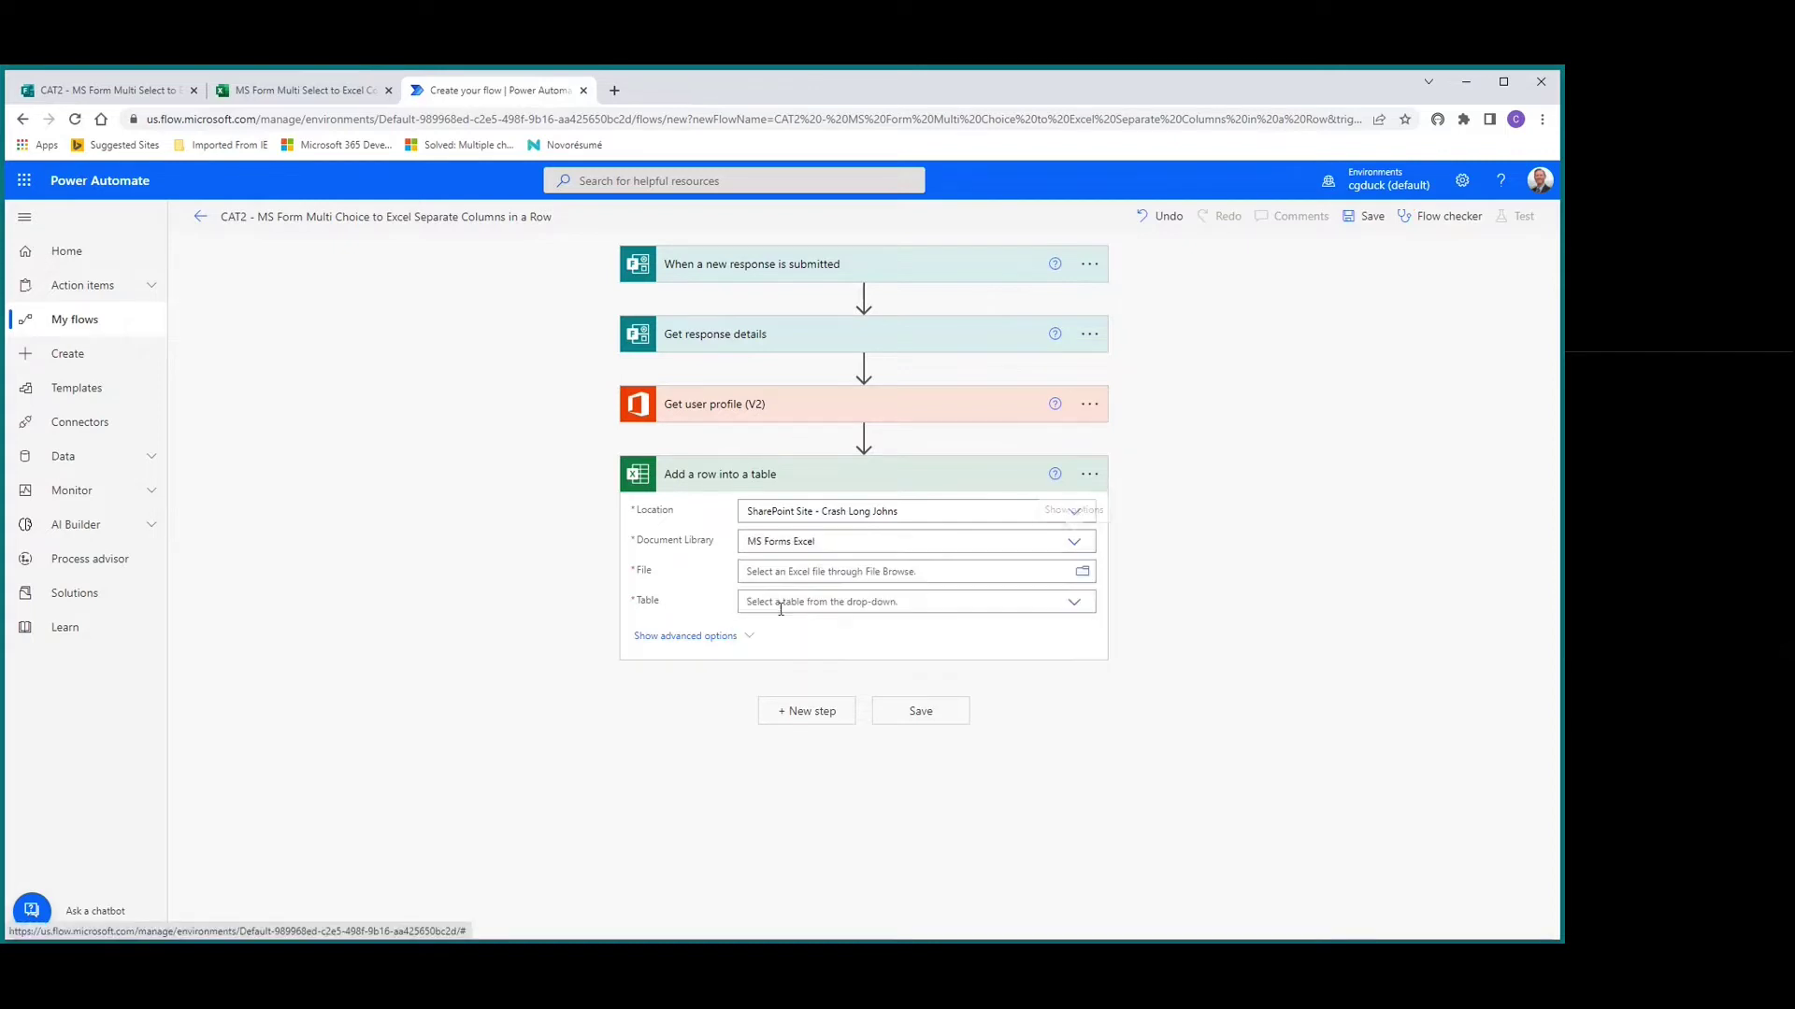
{"action": "left_click", "coordinate": [1081, 578]}
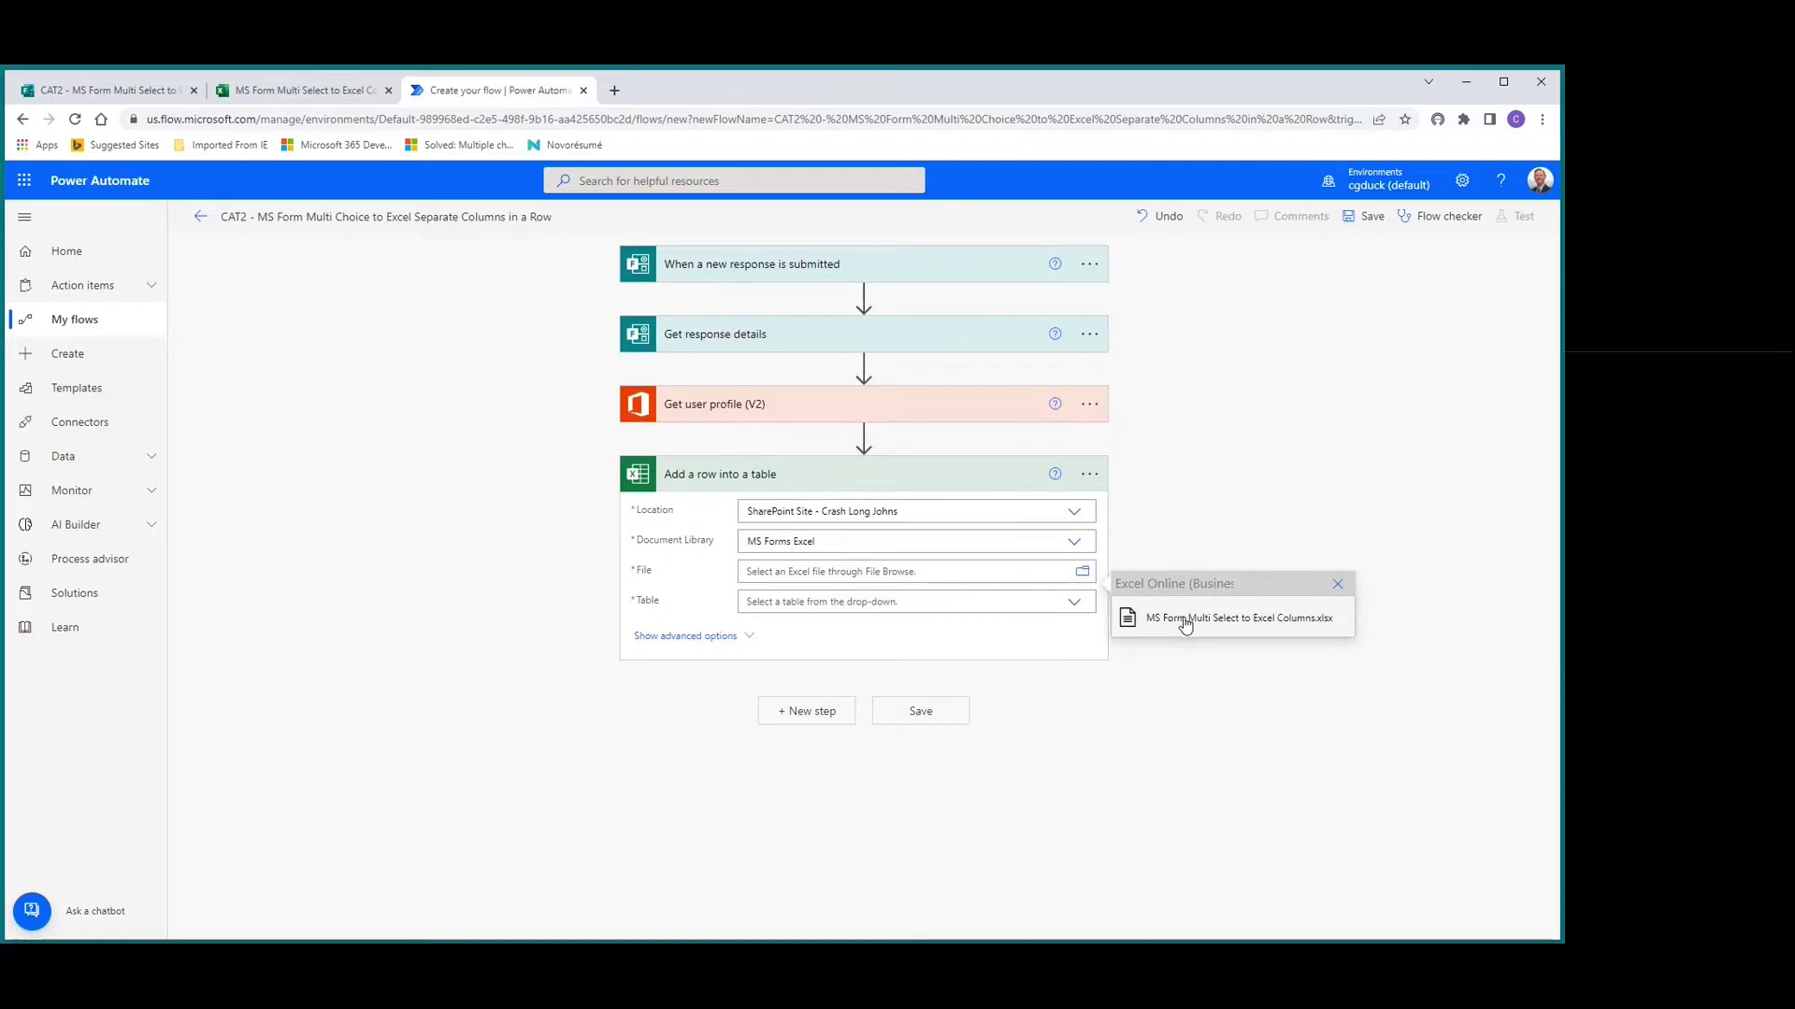
{"action": "left_click", "coordinate": [1180, 619]}
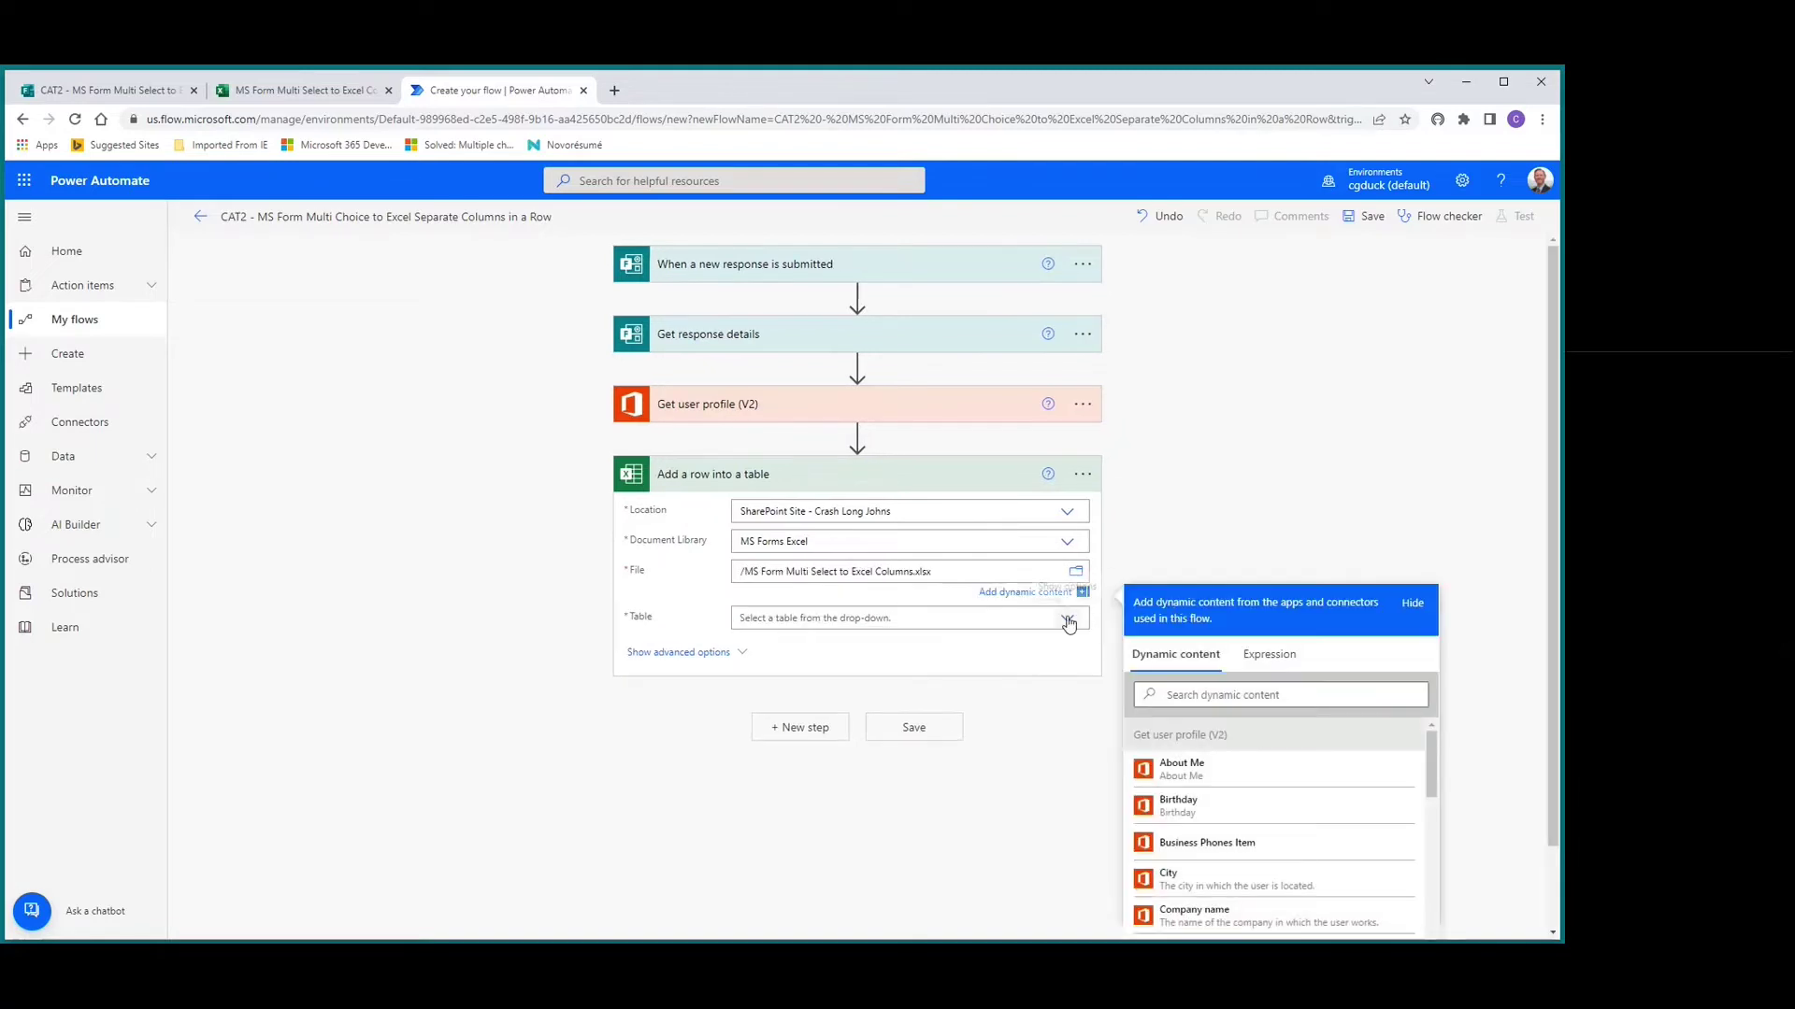
{"action": "left_click", "coordinate": [1028, 617]}
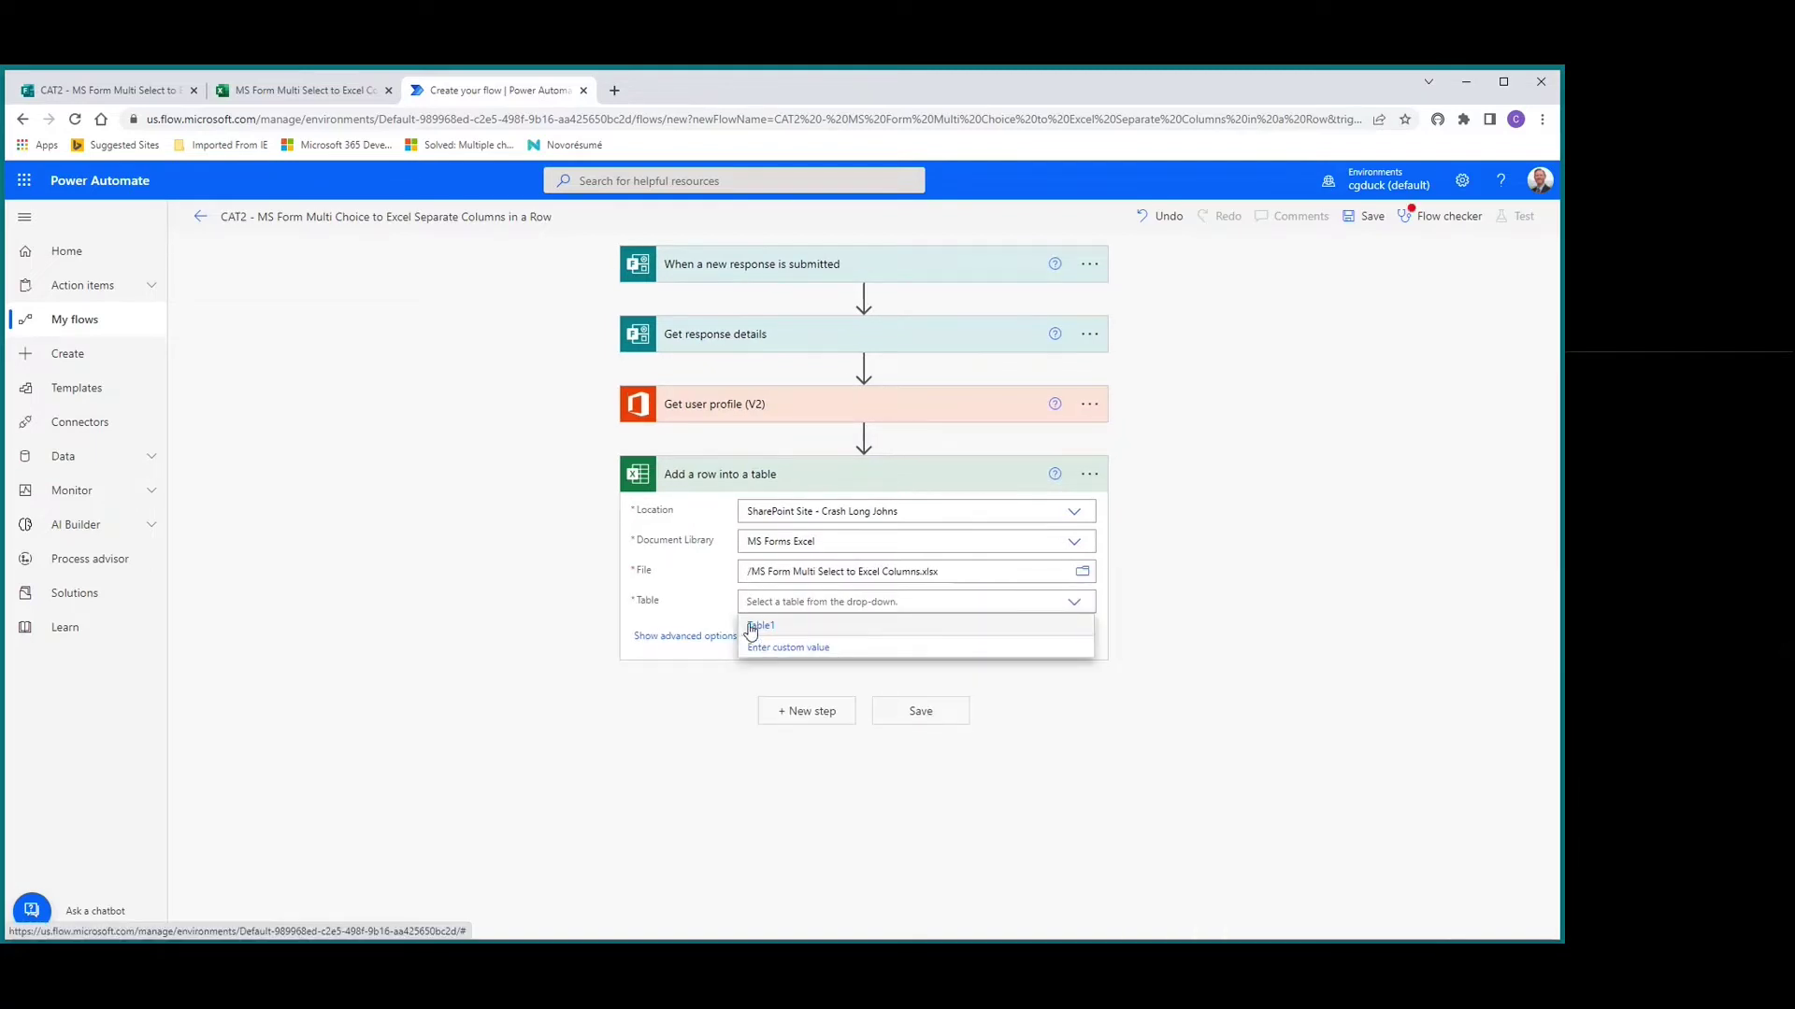
{"action": "left_click", "coordinate": [748, 627]}
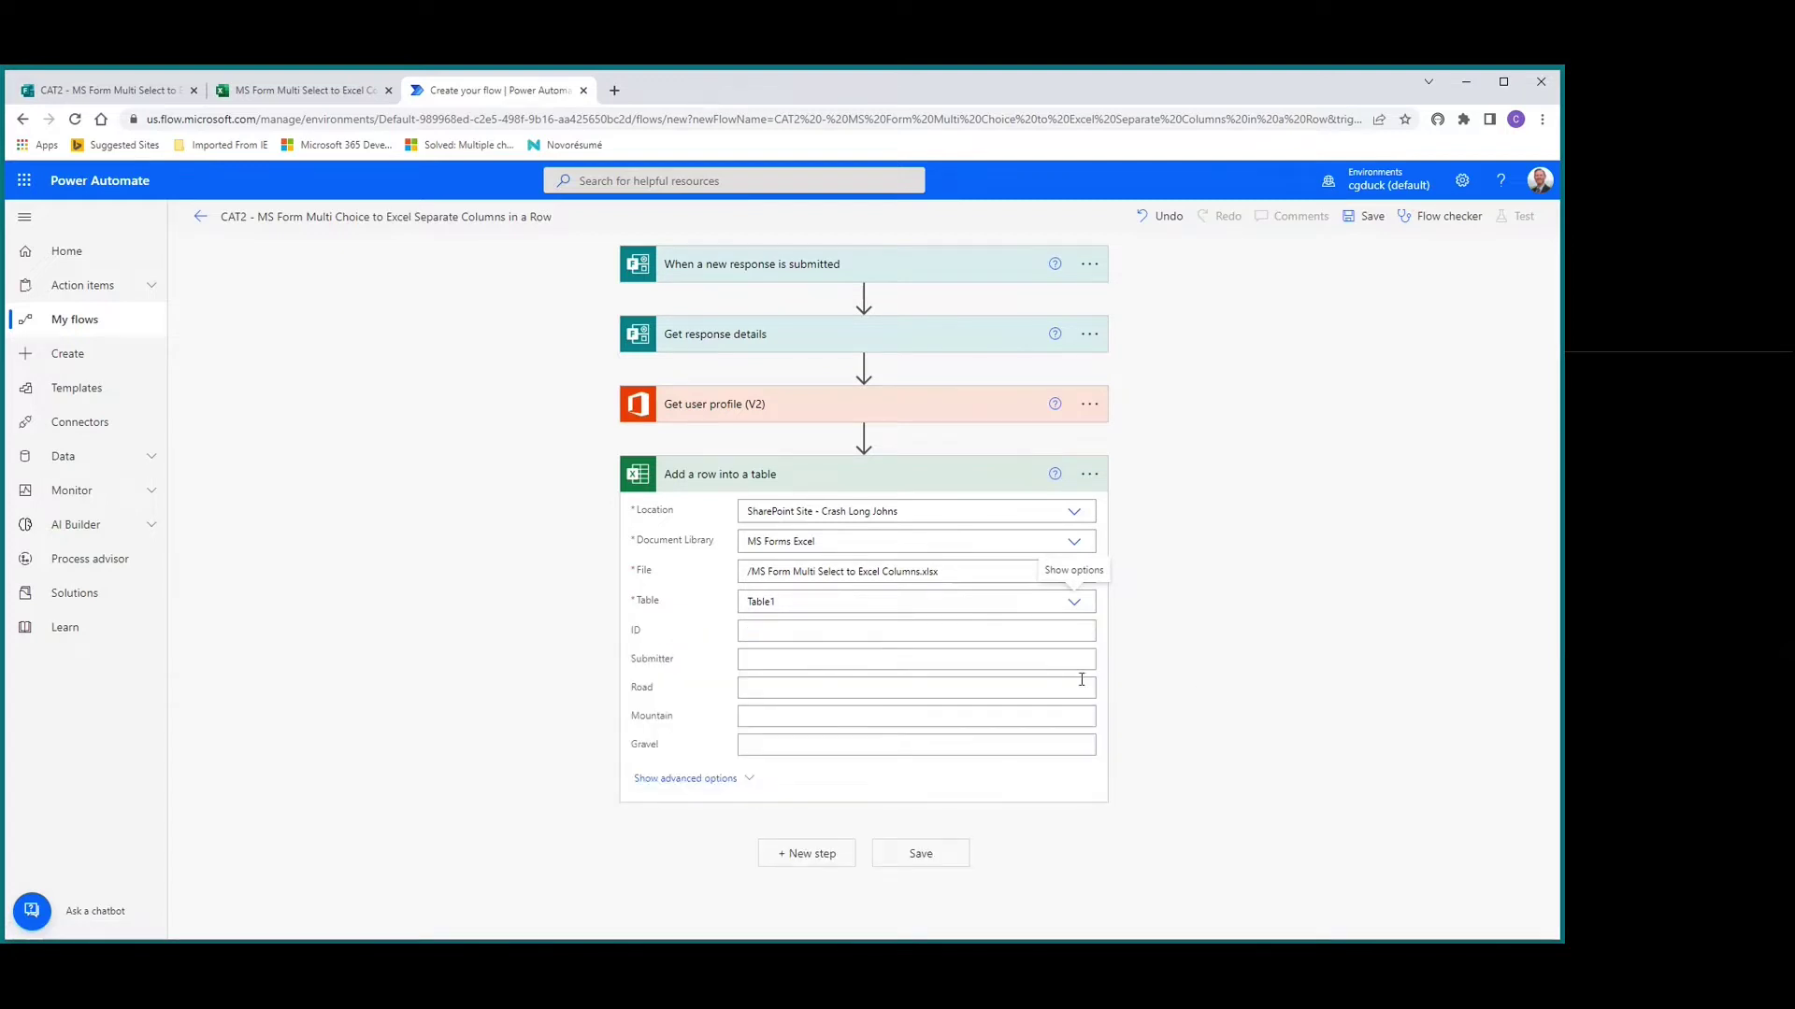
Map the form's Response Id into the row's ID column.
{"action": "left_click", "coordinate": [801, 629]}
{"action": "scroll", "coordinate": [1362, 842], "scroll_direction": "down", "scroll_amount": 5}
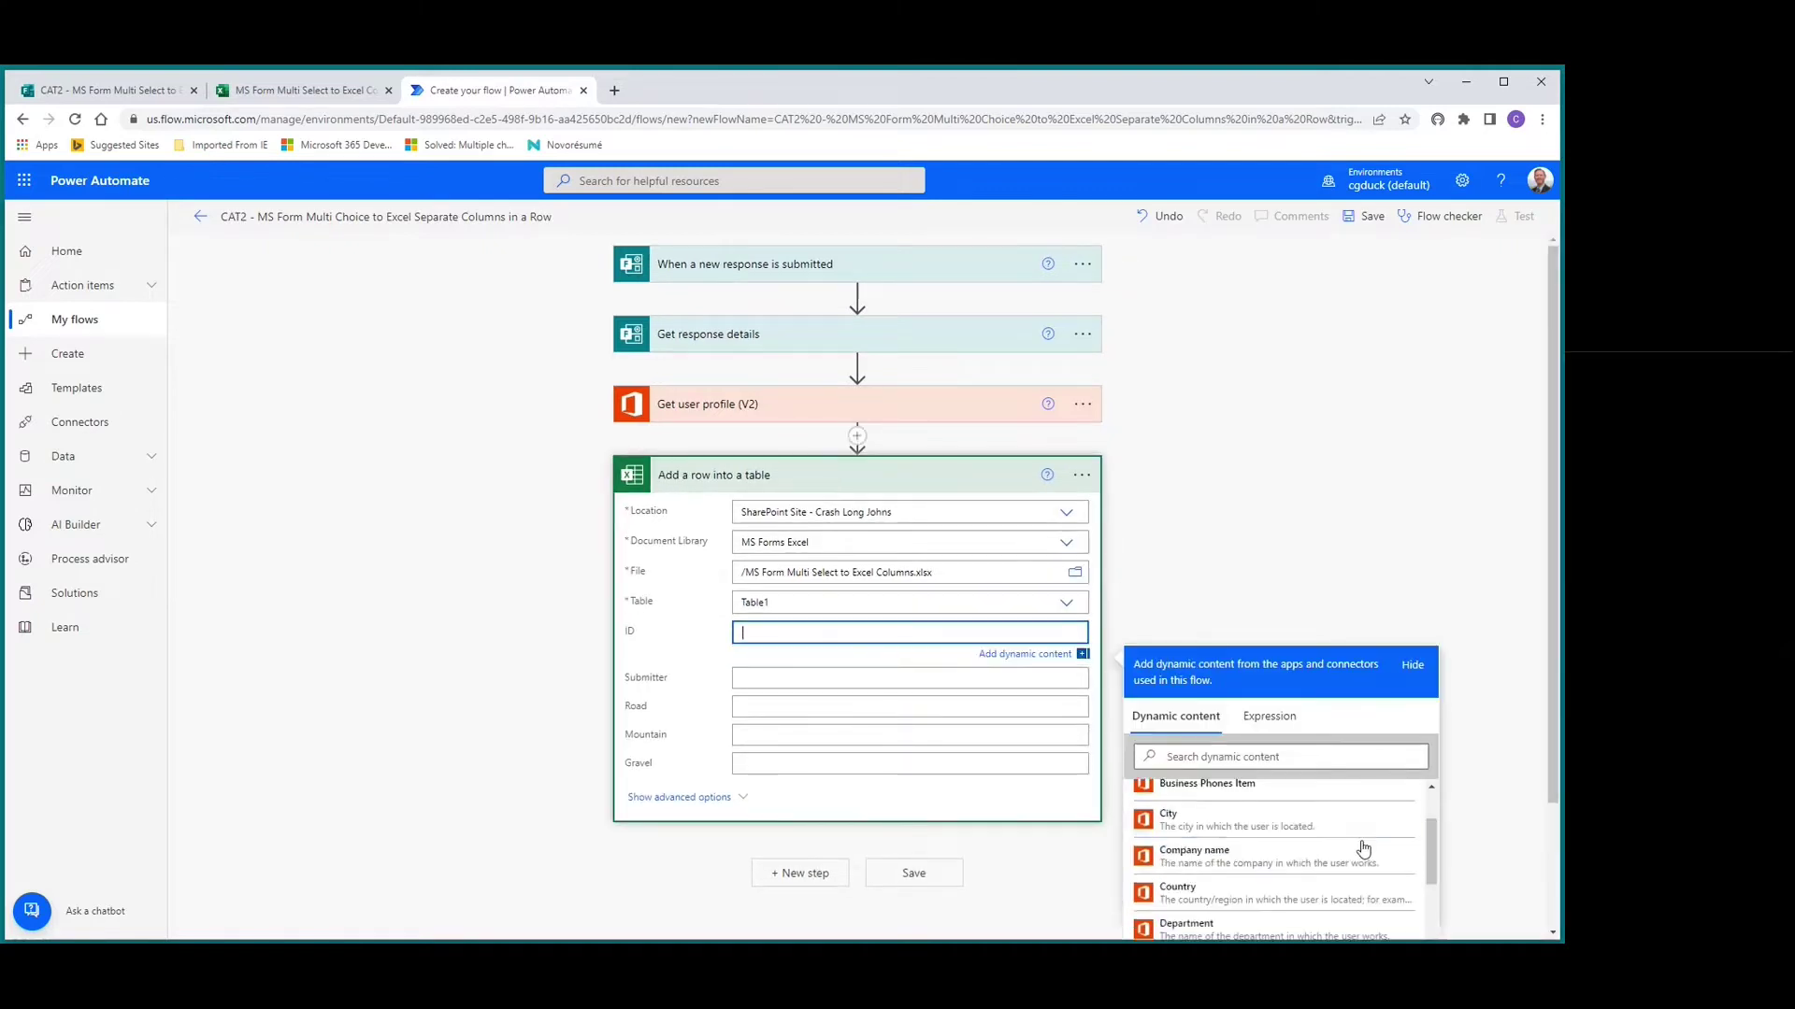
{"action": "scroll", "coordinate": [1361, 837], "scroll_direction": "down", "scroll_amount": 5}
{"action": "scroll", "coordinate": [1518, 705], "scroll_direction": "down", "scroll_amount": 2}
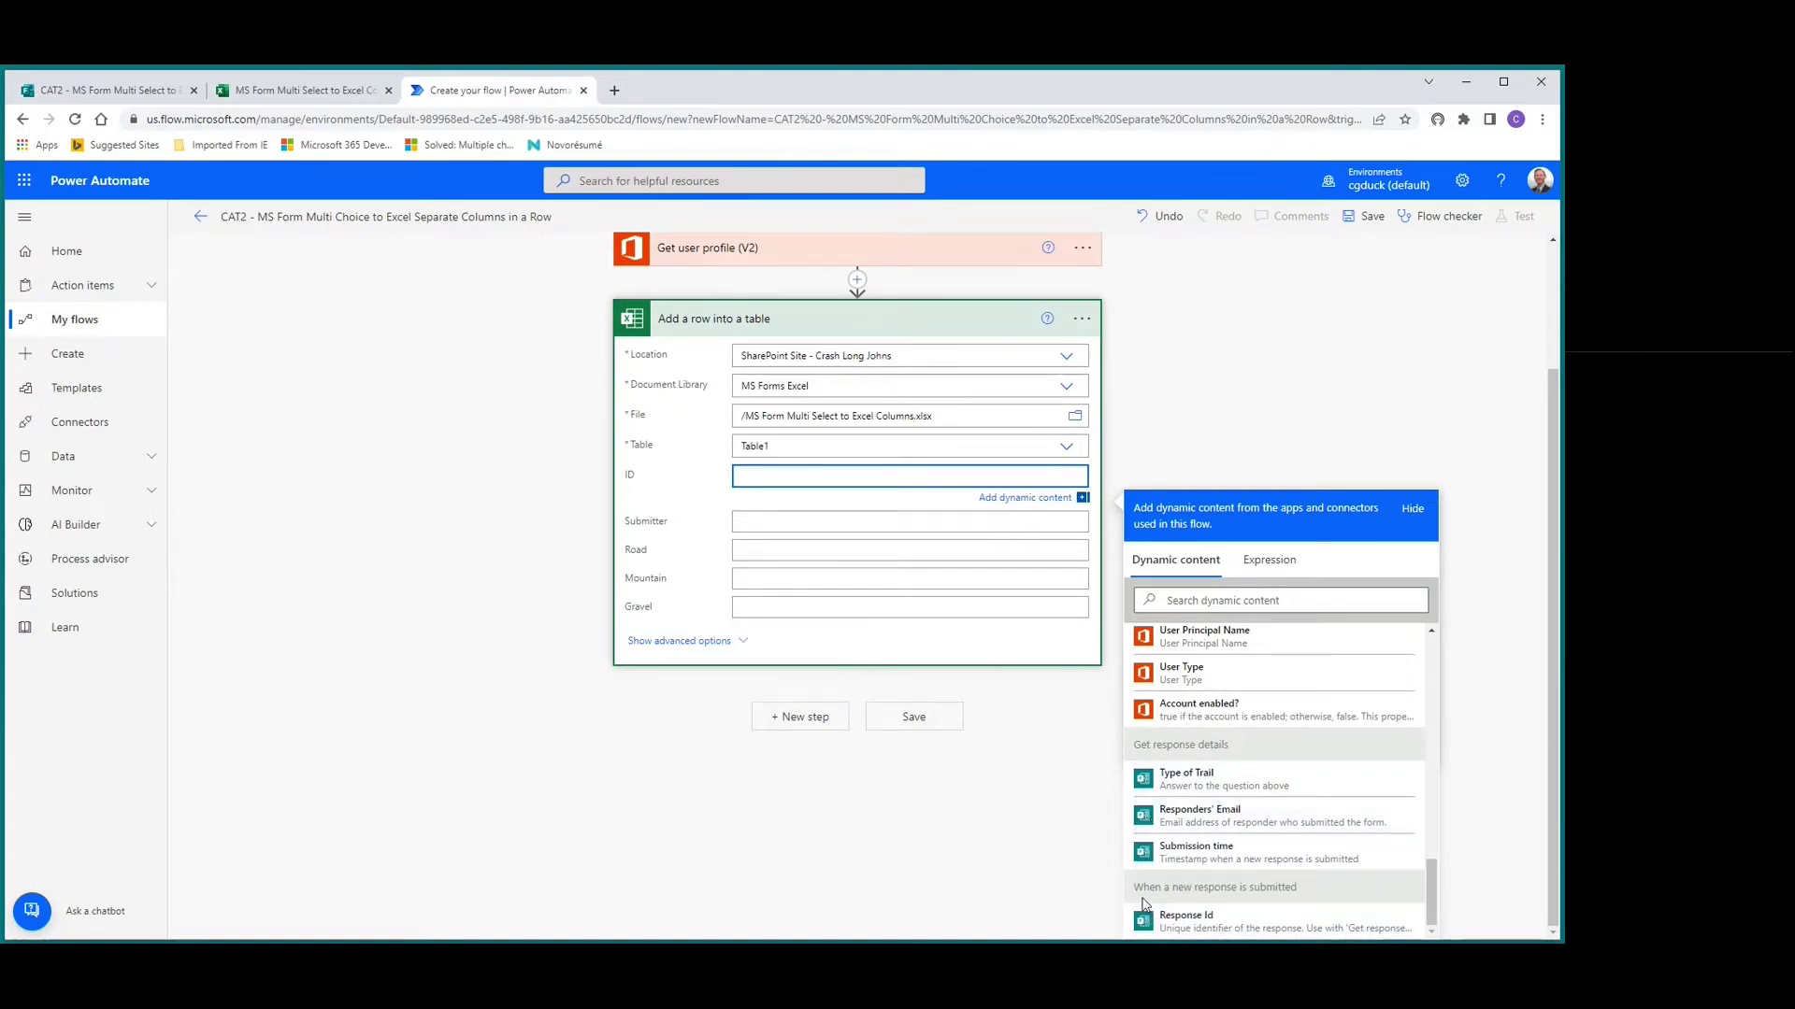
{"action": "left_click", "coordinate": [1180, 920]}
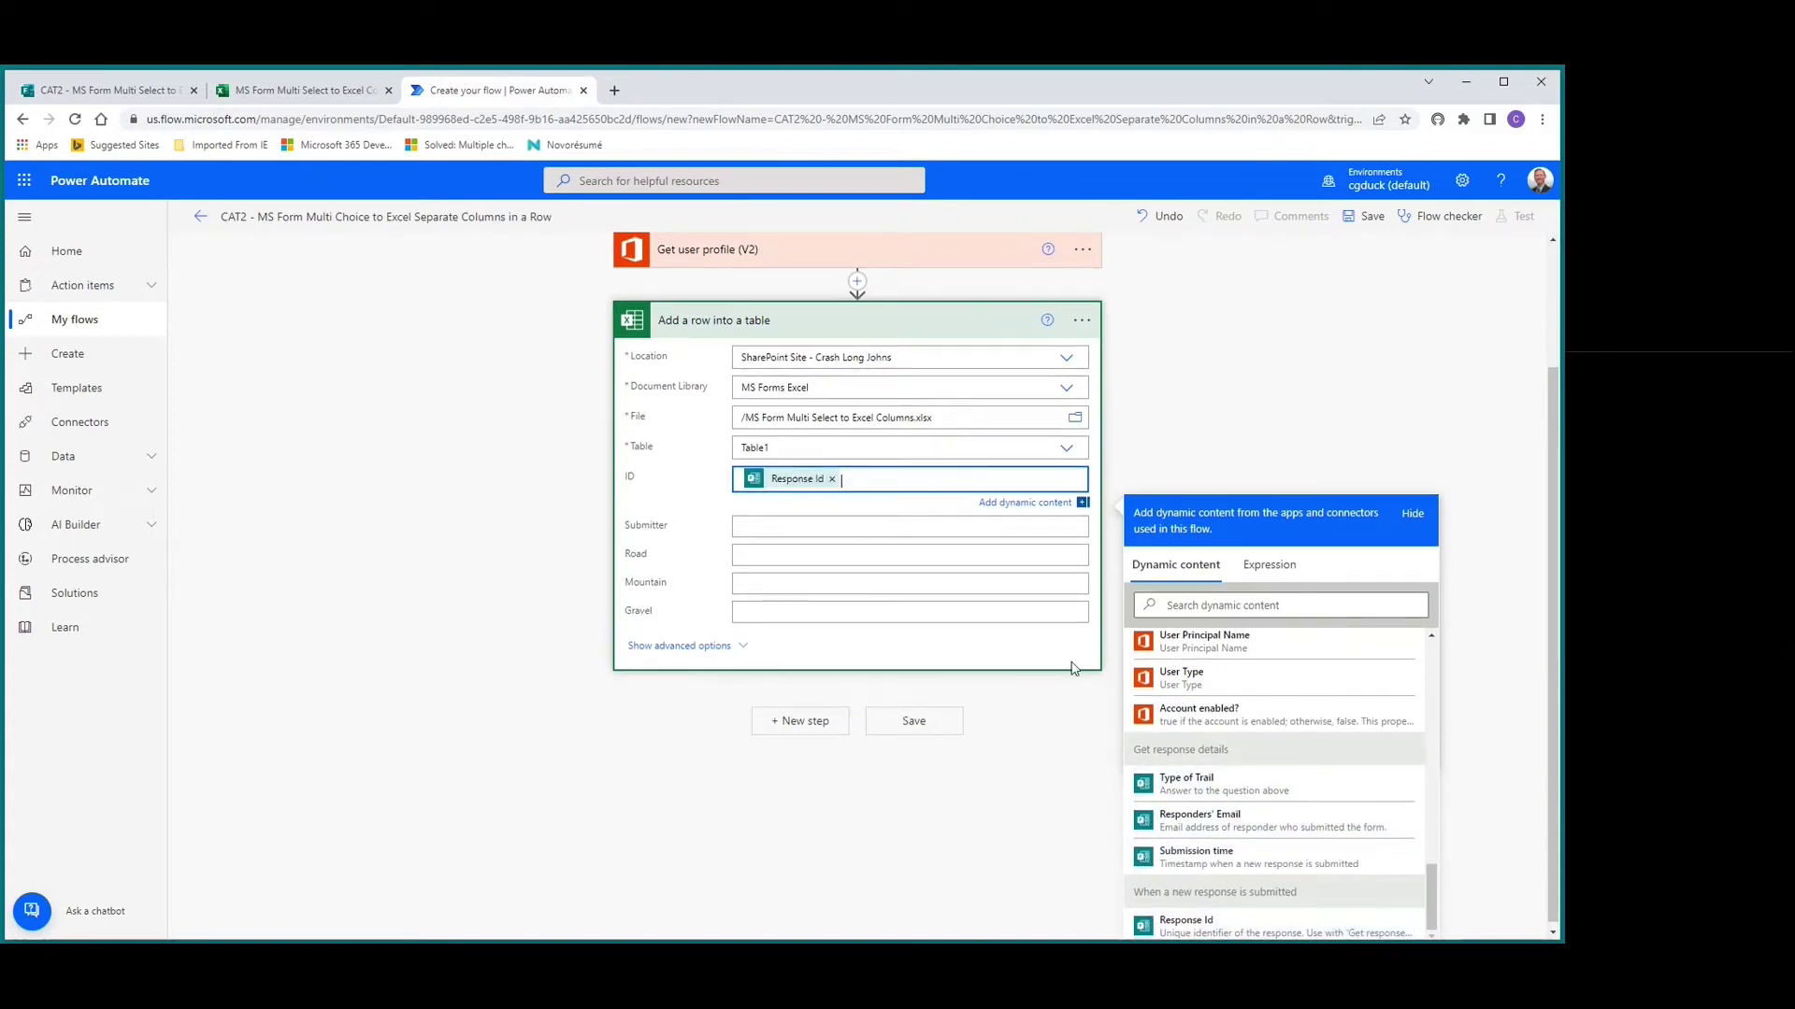
Map the user profile's Display Name into the Submitter column.
{"action": "left_click", "coordinate": [759, 526]}
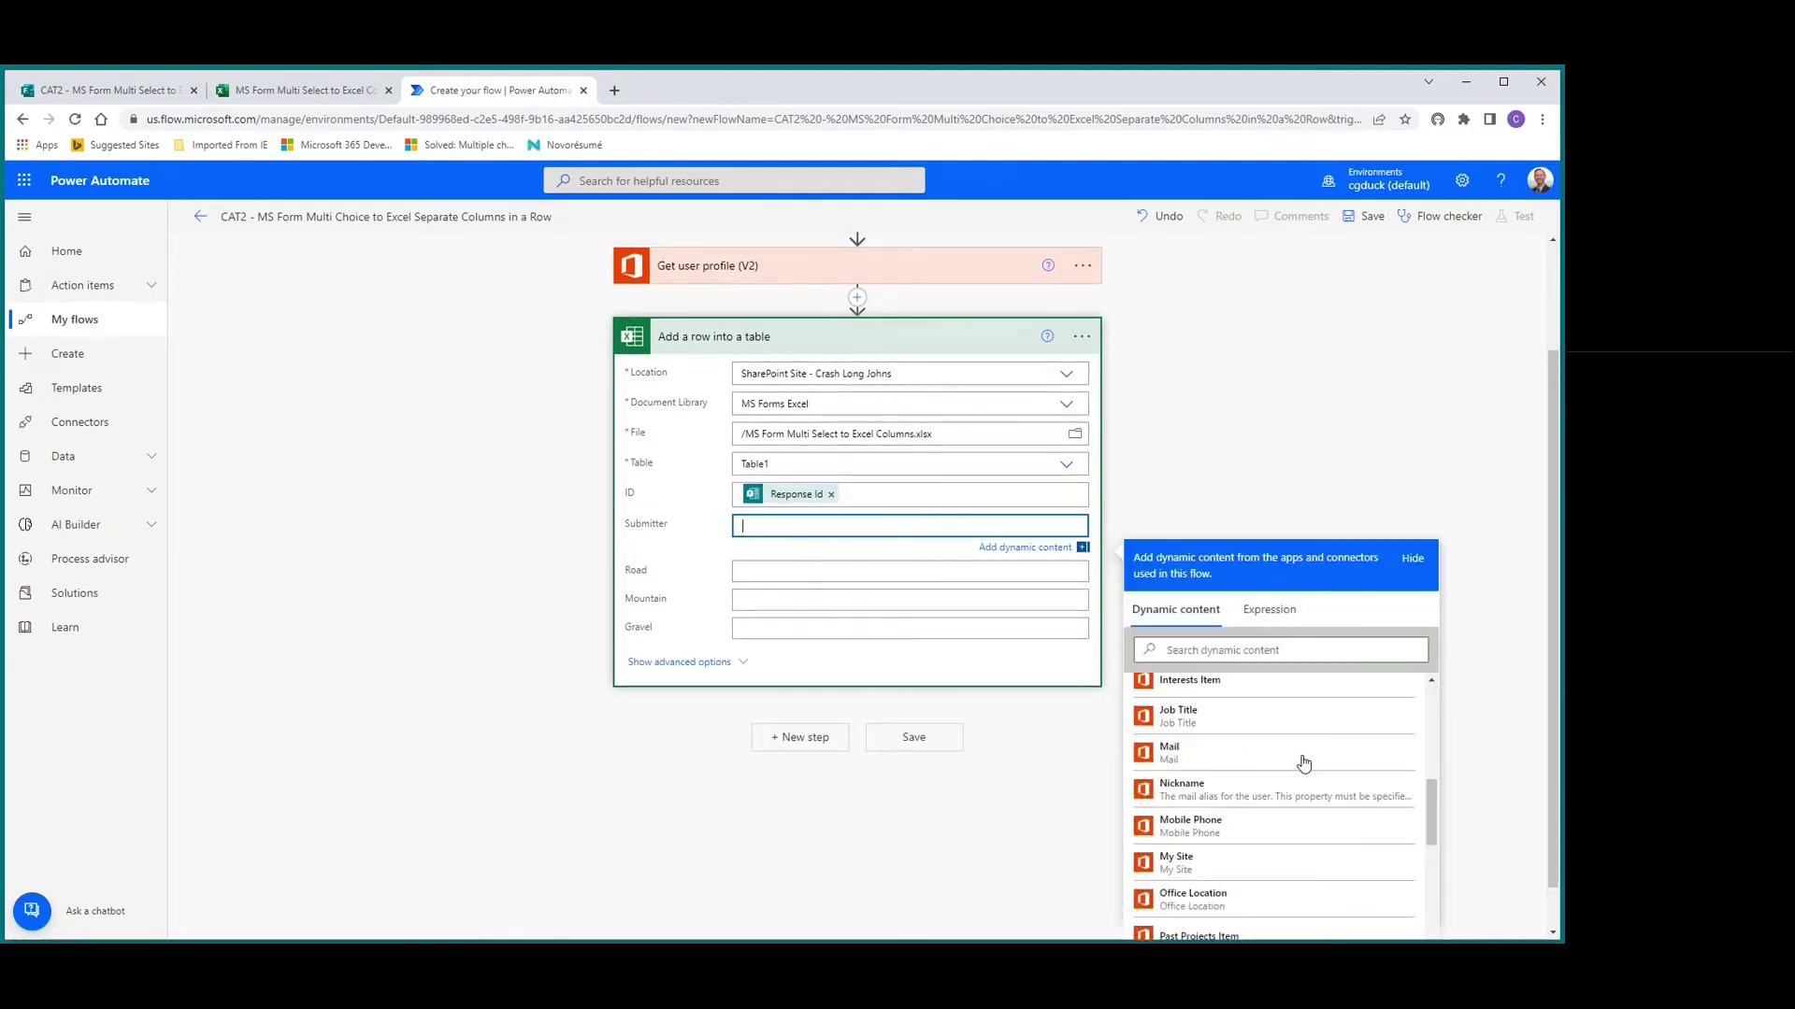
{"action": "scroll", "coordinate": [1304, 766], "scroll_direction": "up", "scroll_amount": 8}
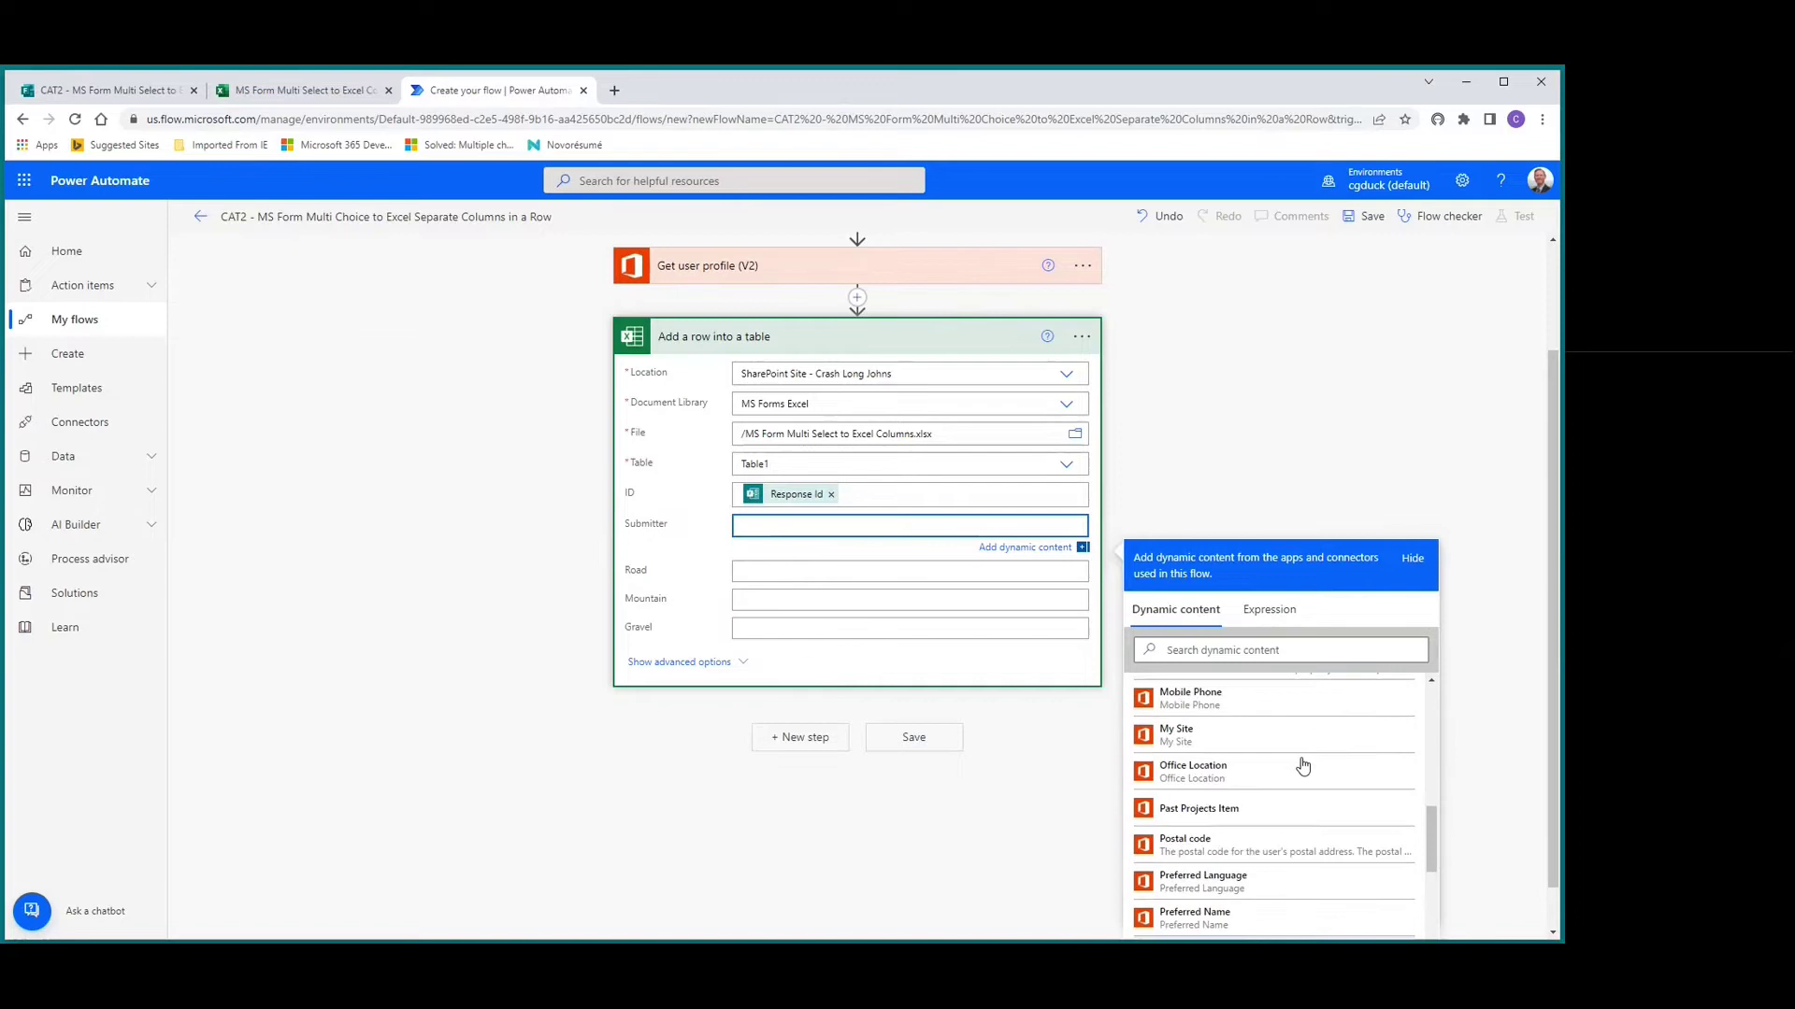
{"action": "scroll", "coordinate": [1303, 767], "scroll_direction": "up", "scroll_amount": 3}
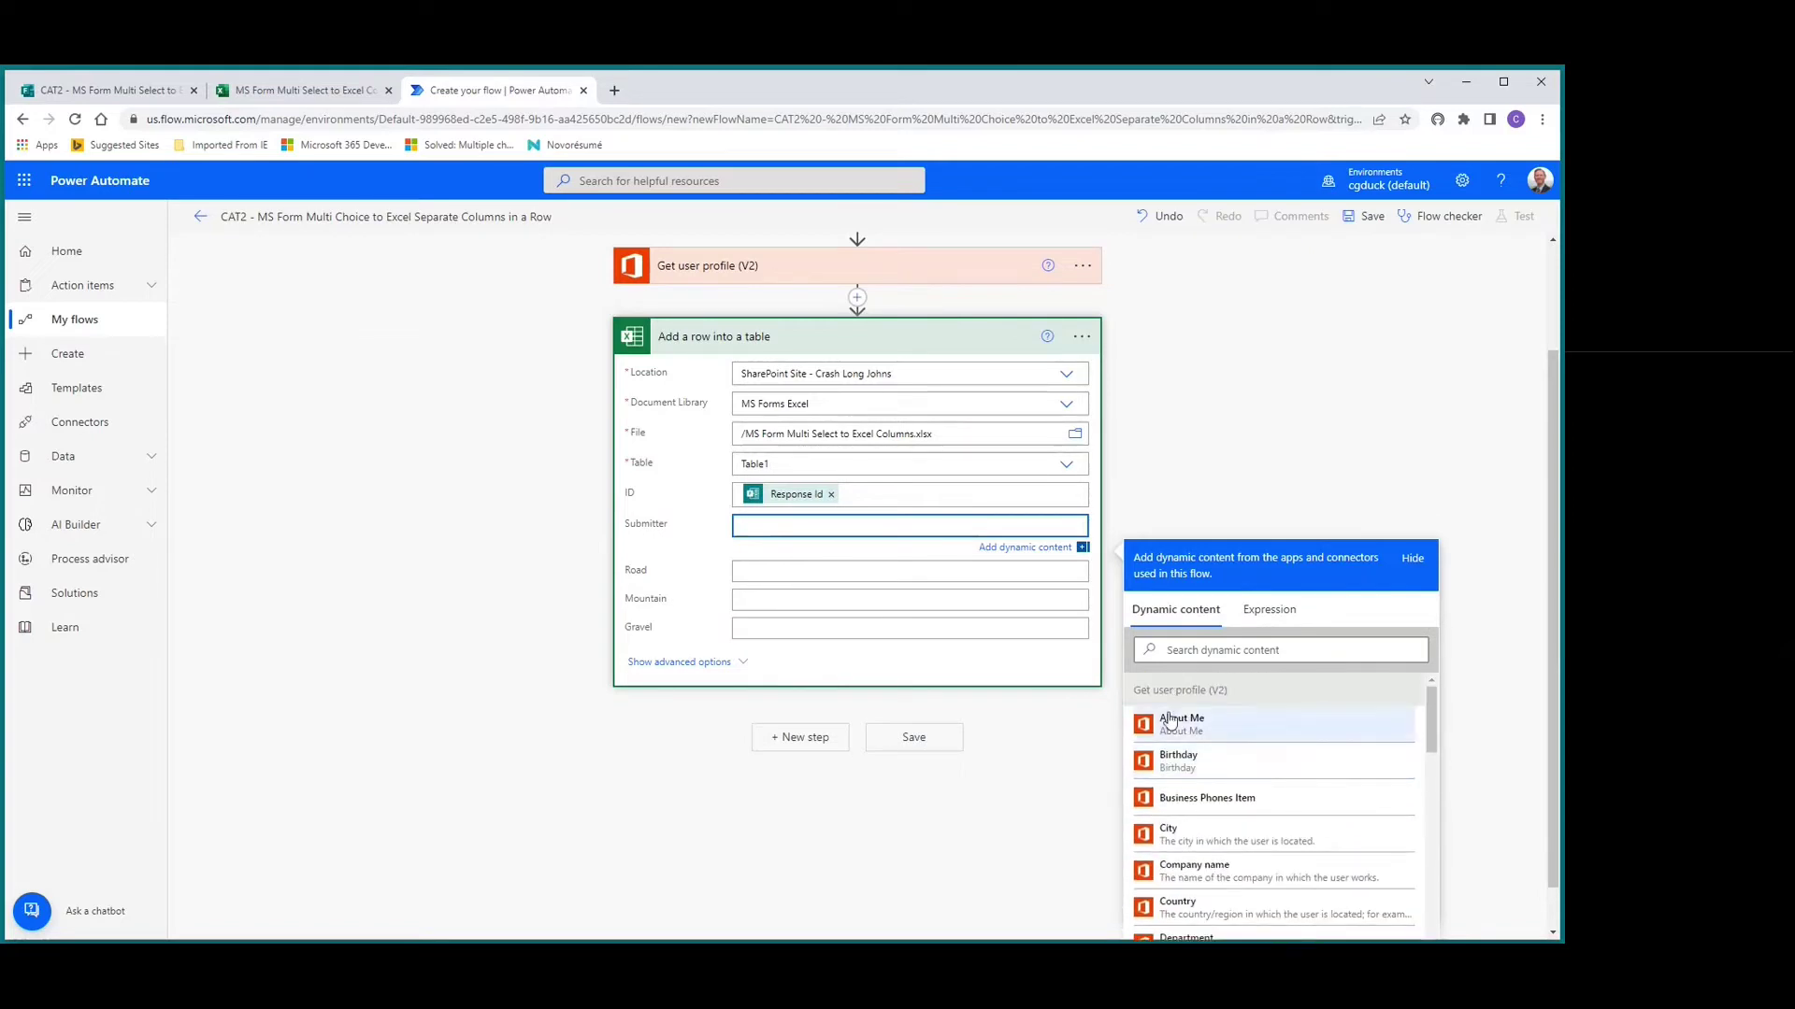
{"action": "left_click", "coordinate": [1180, 645]}
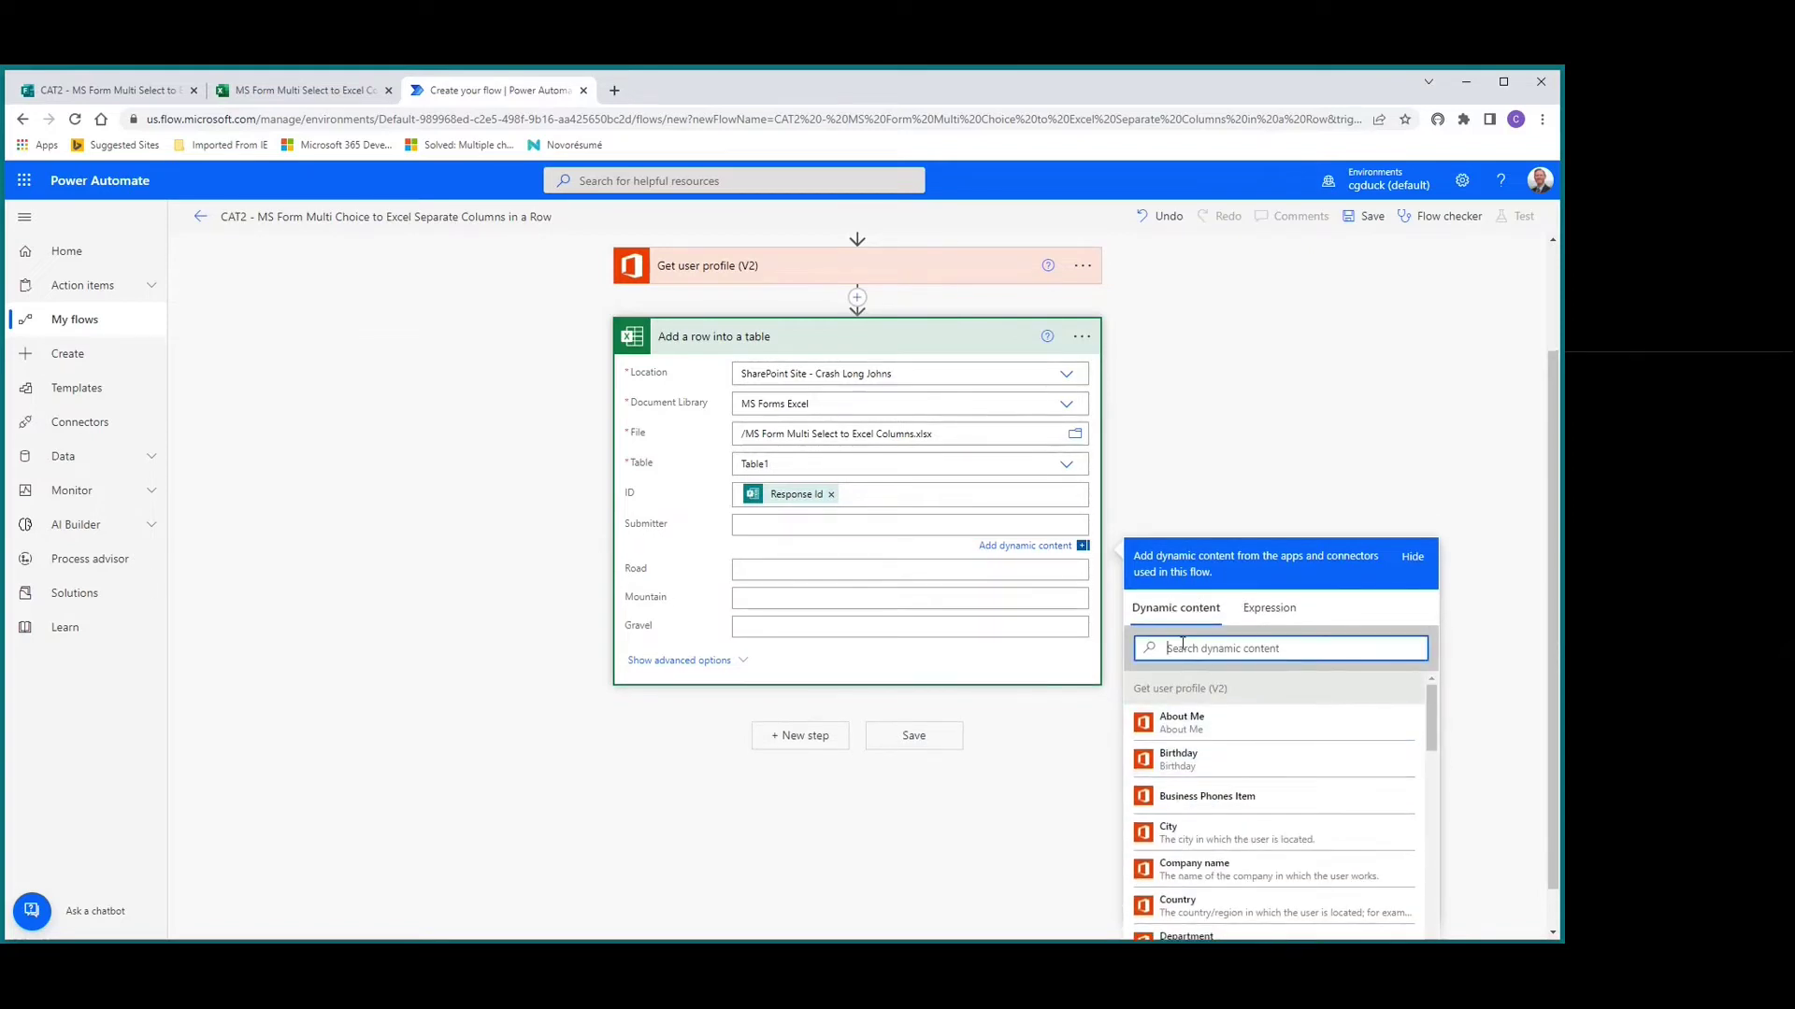
{"action": "type", "text": "disp"}
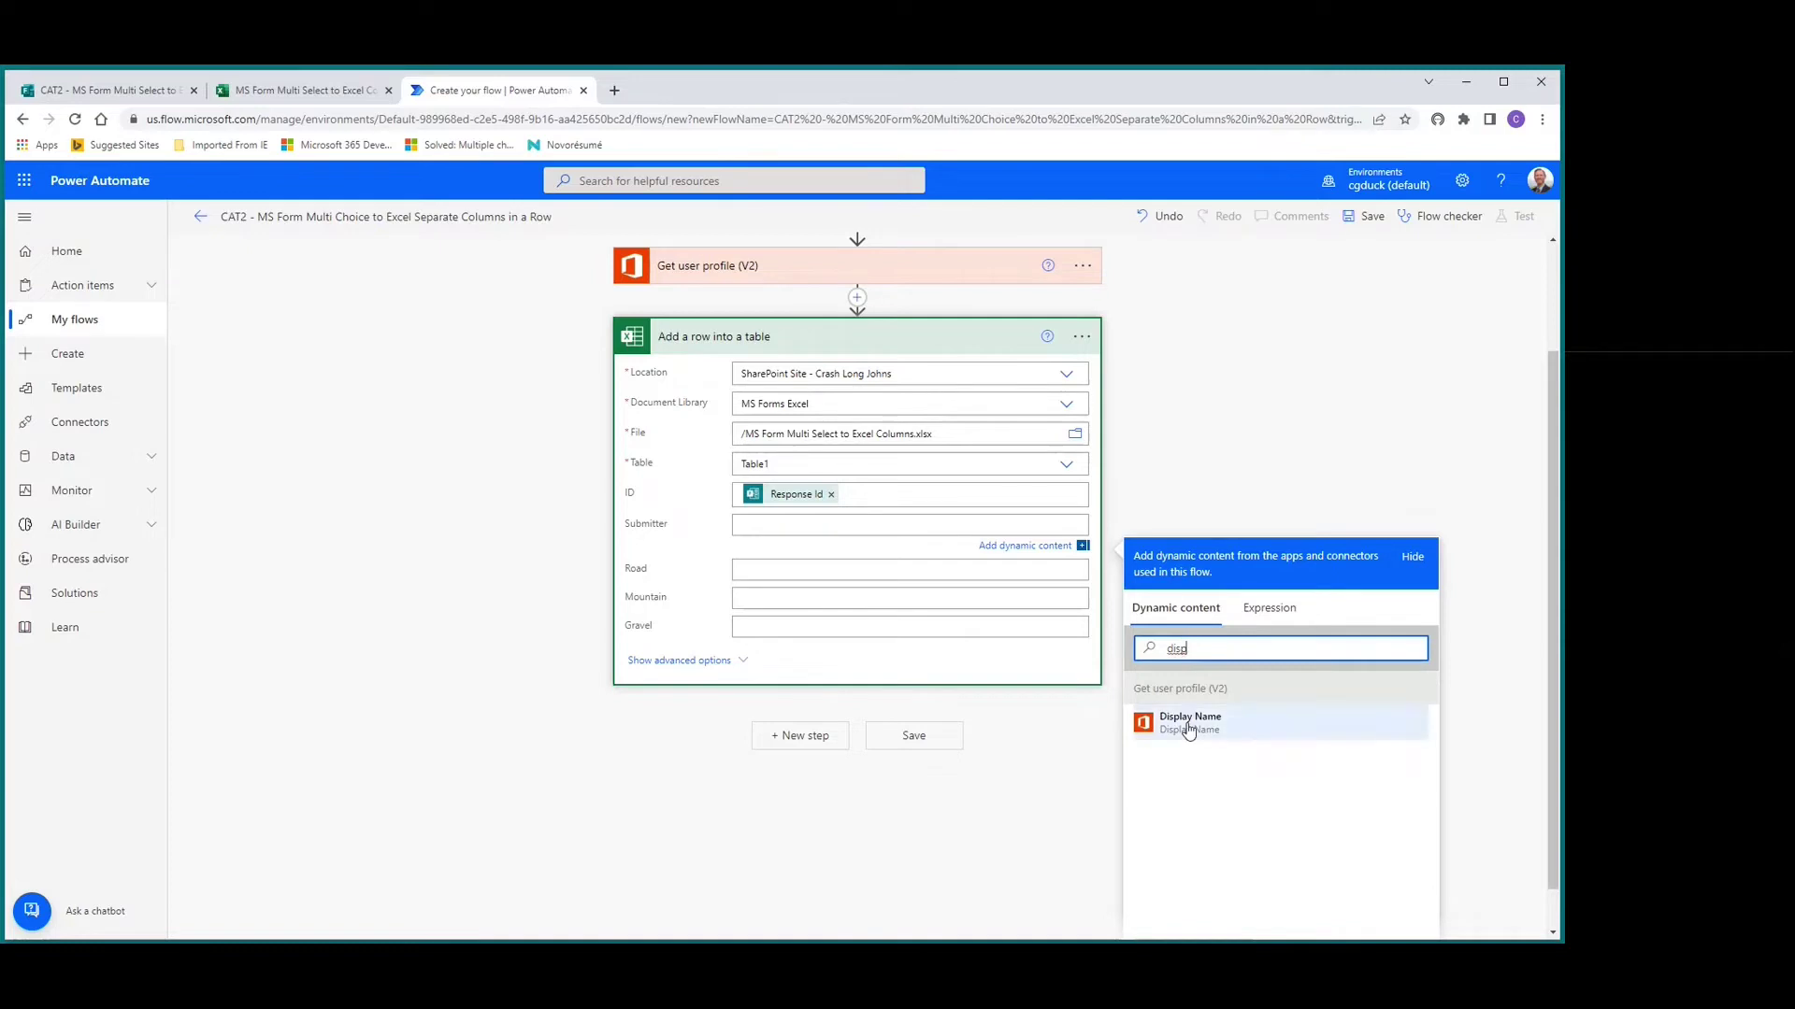
{"action": "left_click", "coordinate": [1187, 724]}
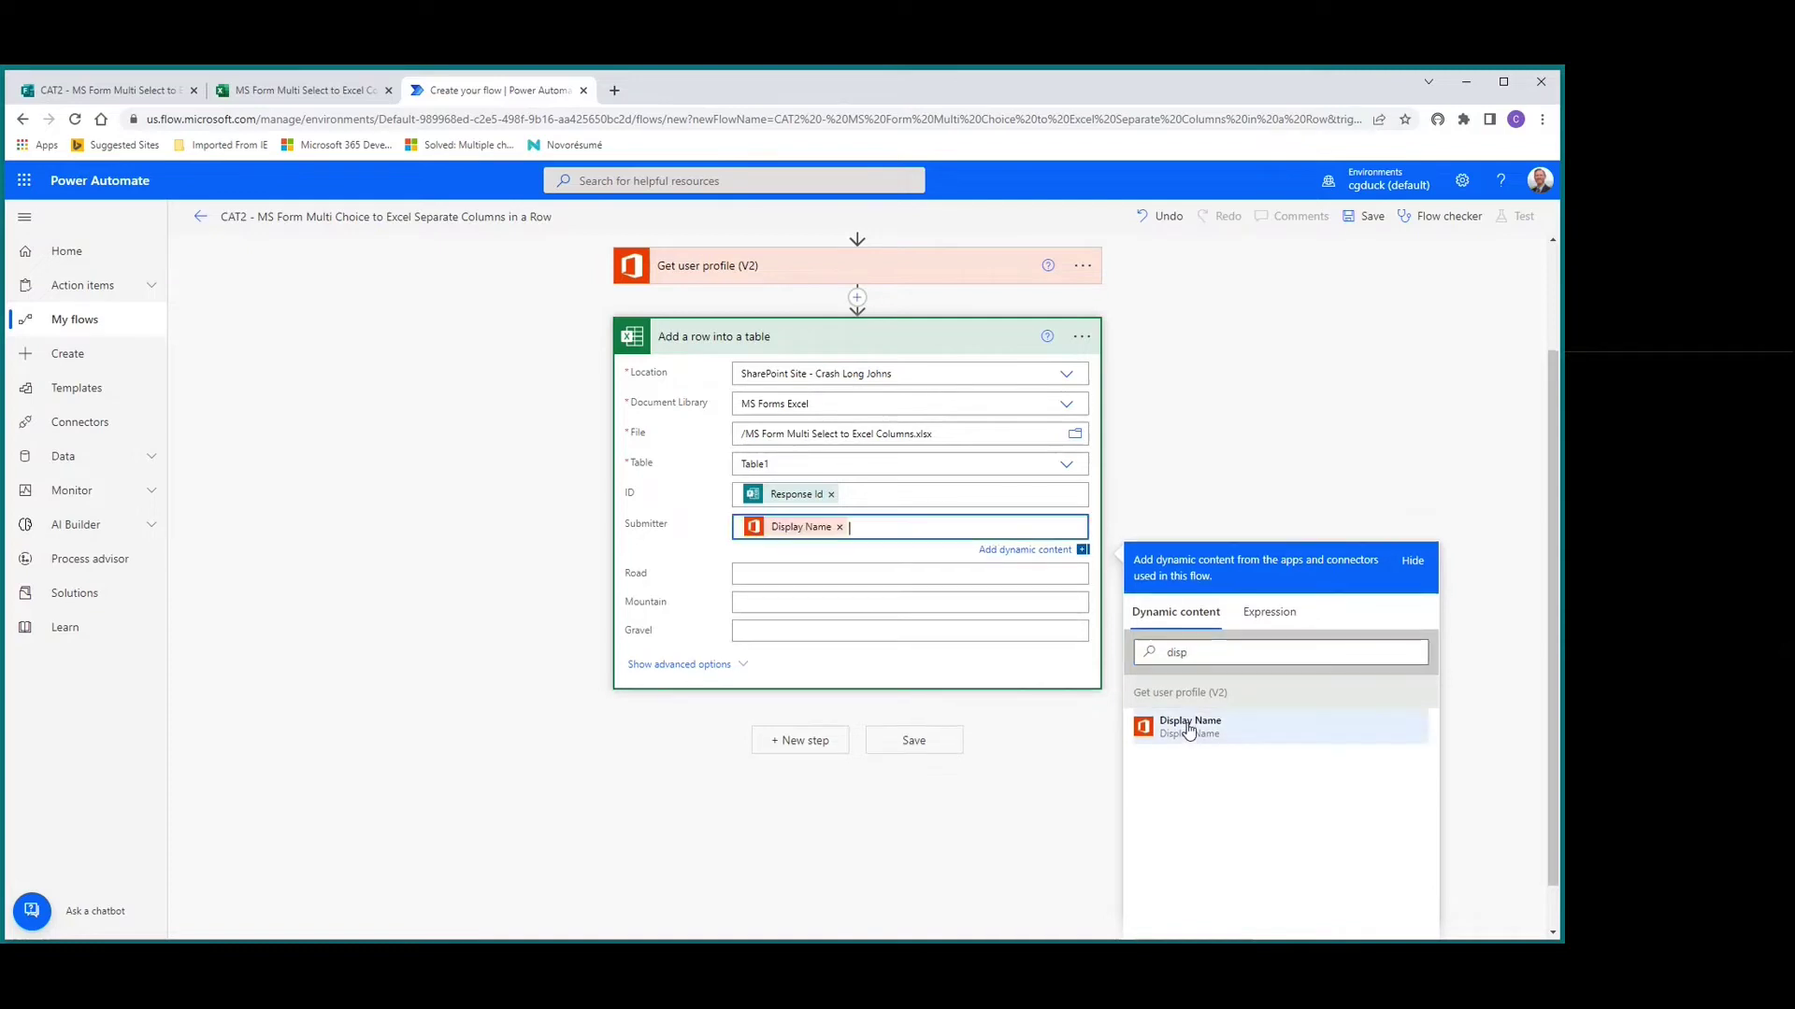
{"action": "left_click", "coordinate": [774, 573]}
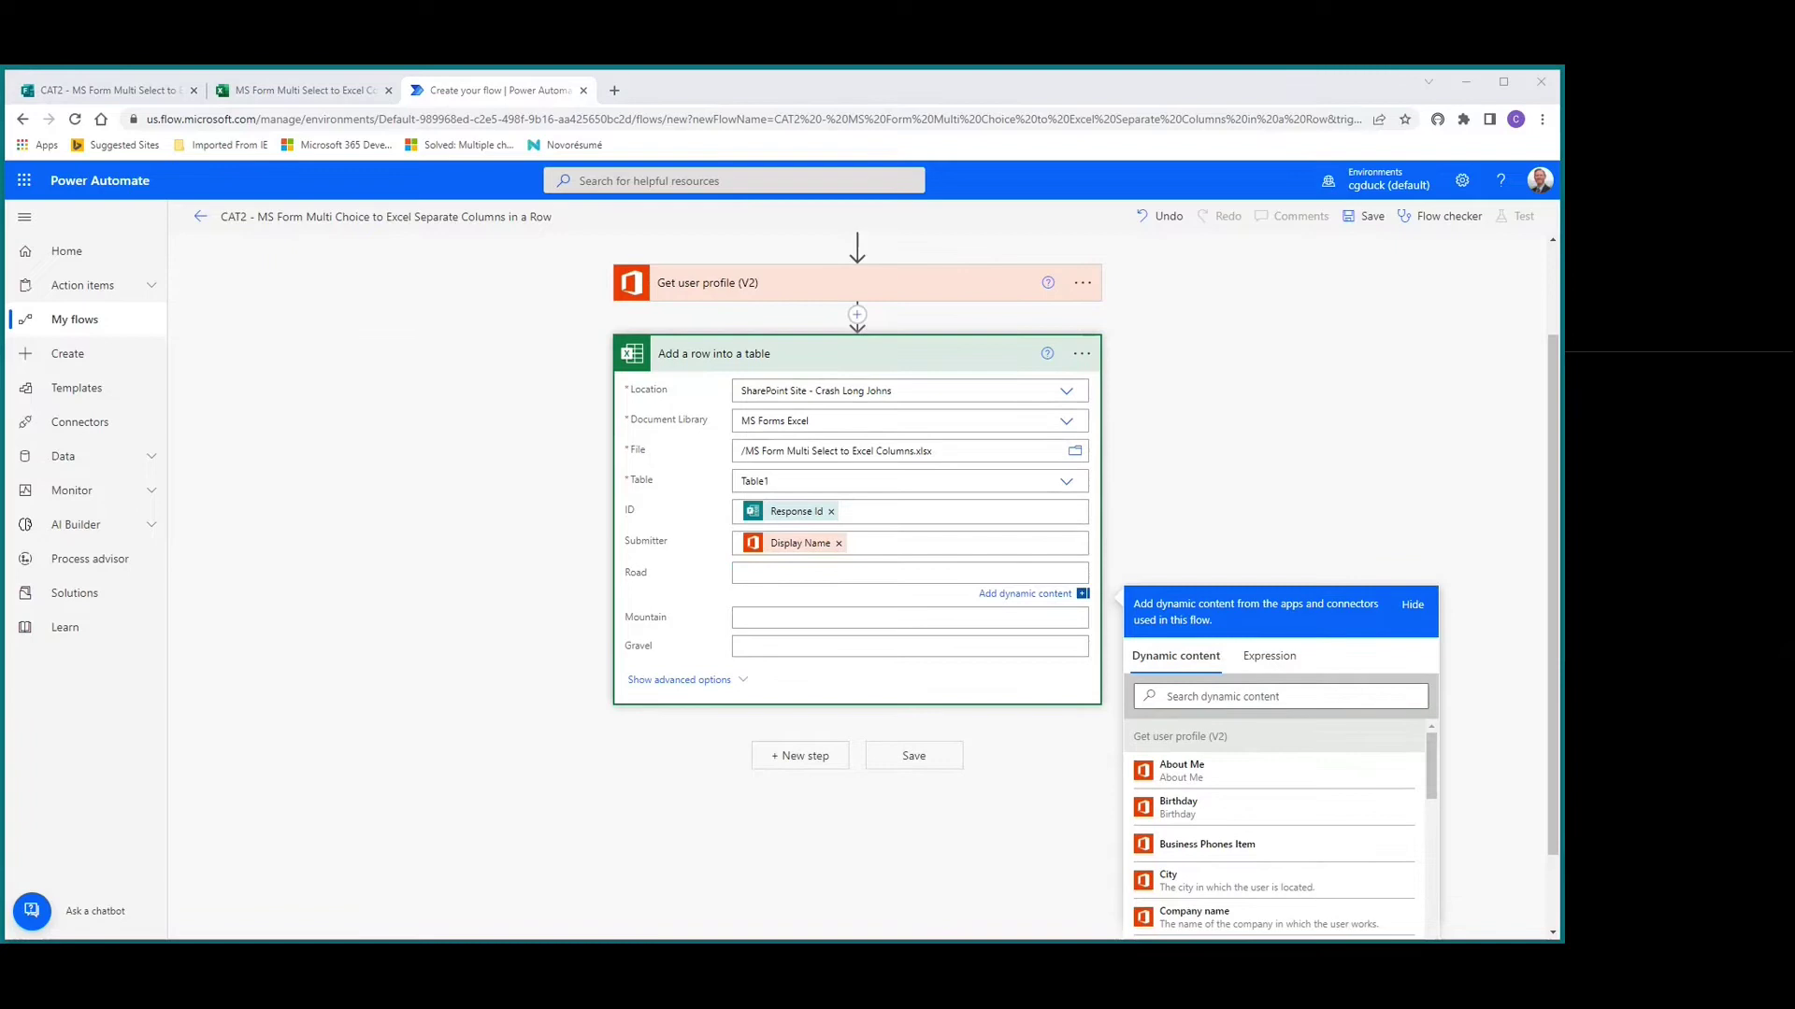
Switch to Notepad showing the if(contains(...,'Road'),'Yes','No') template expression.
{"action": "key", "text": "alt+Tab"}
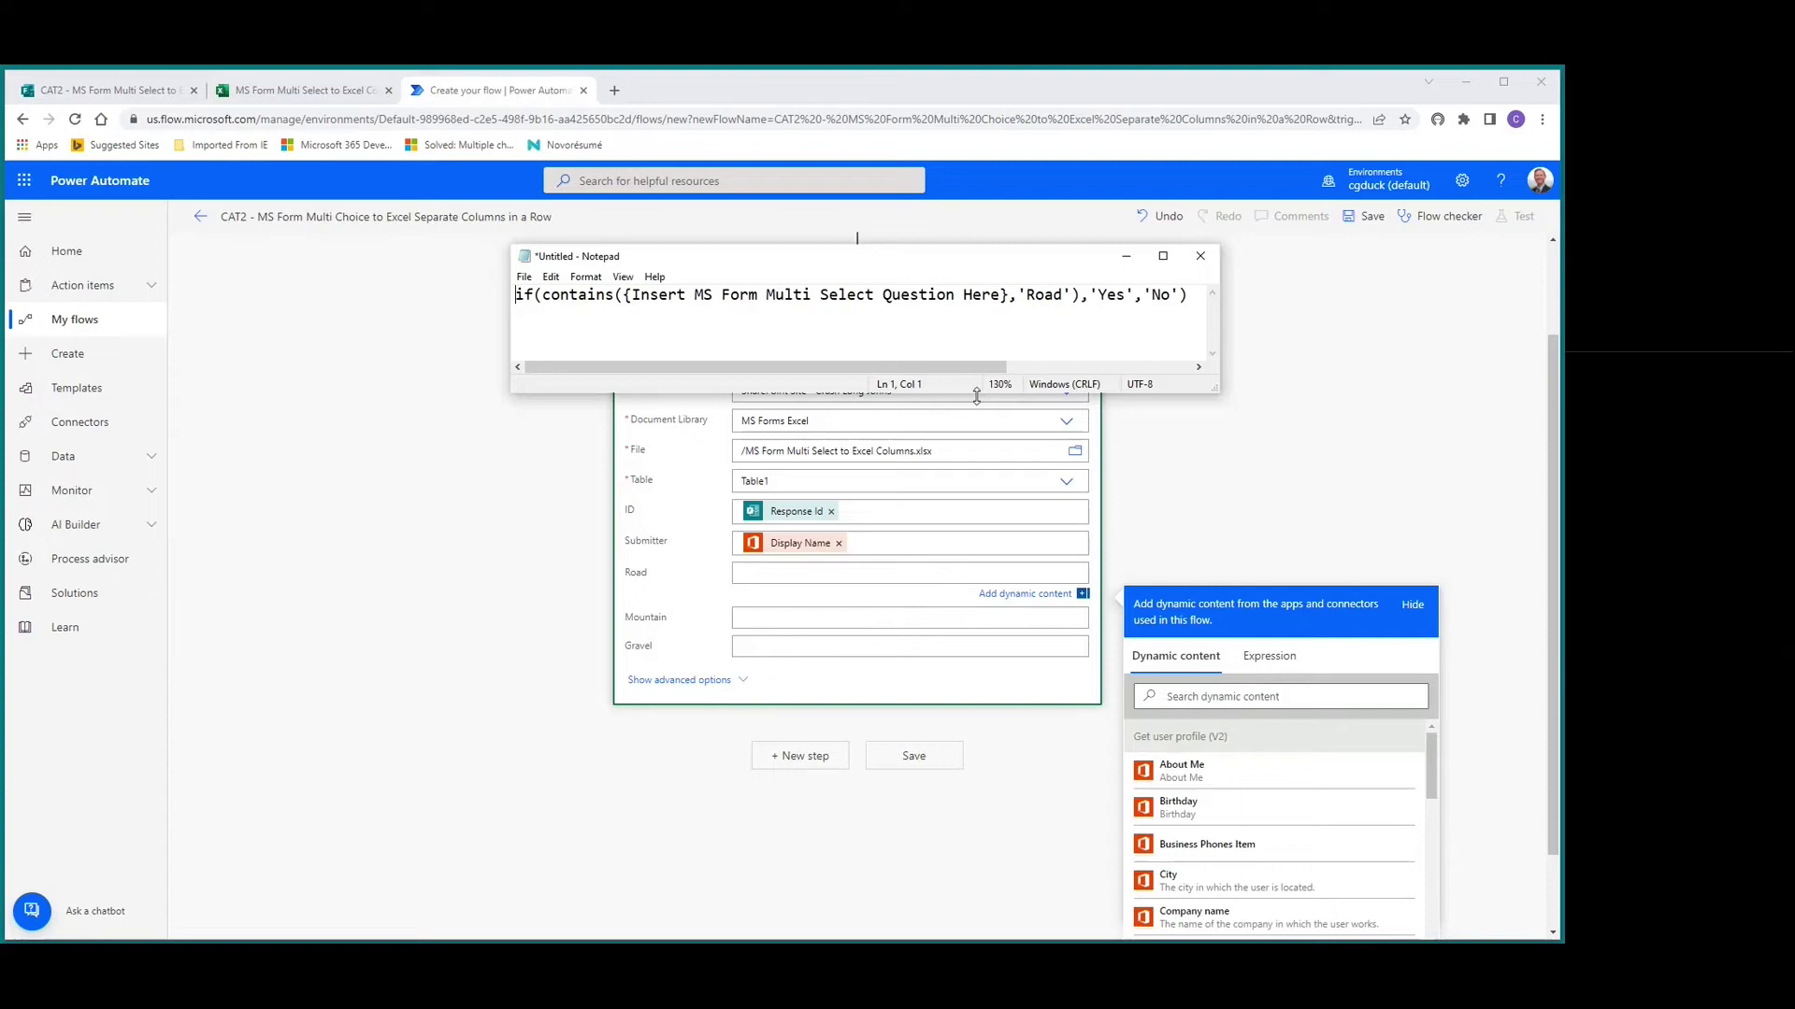
Build Road's expression if(contains(Type of Trail answer,'Road'),'Yes','No') and copy it.
{"action": "left_click", "coordinate": [771, 574]}
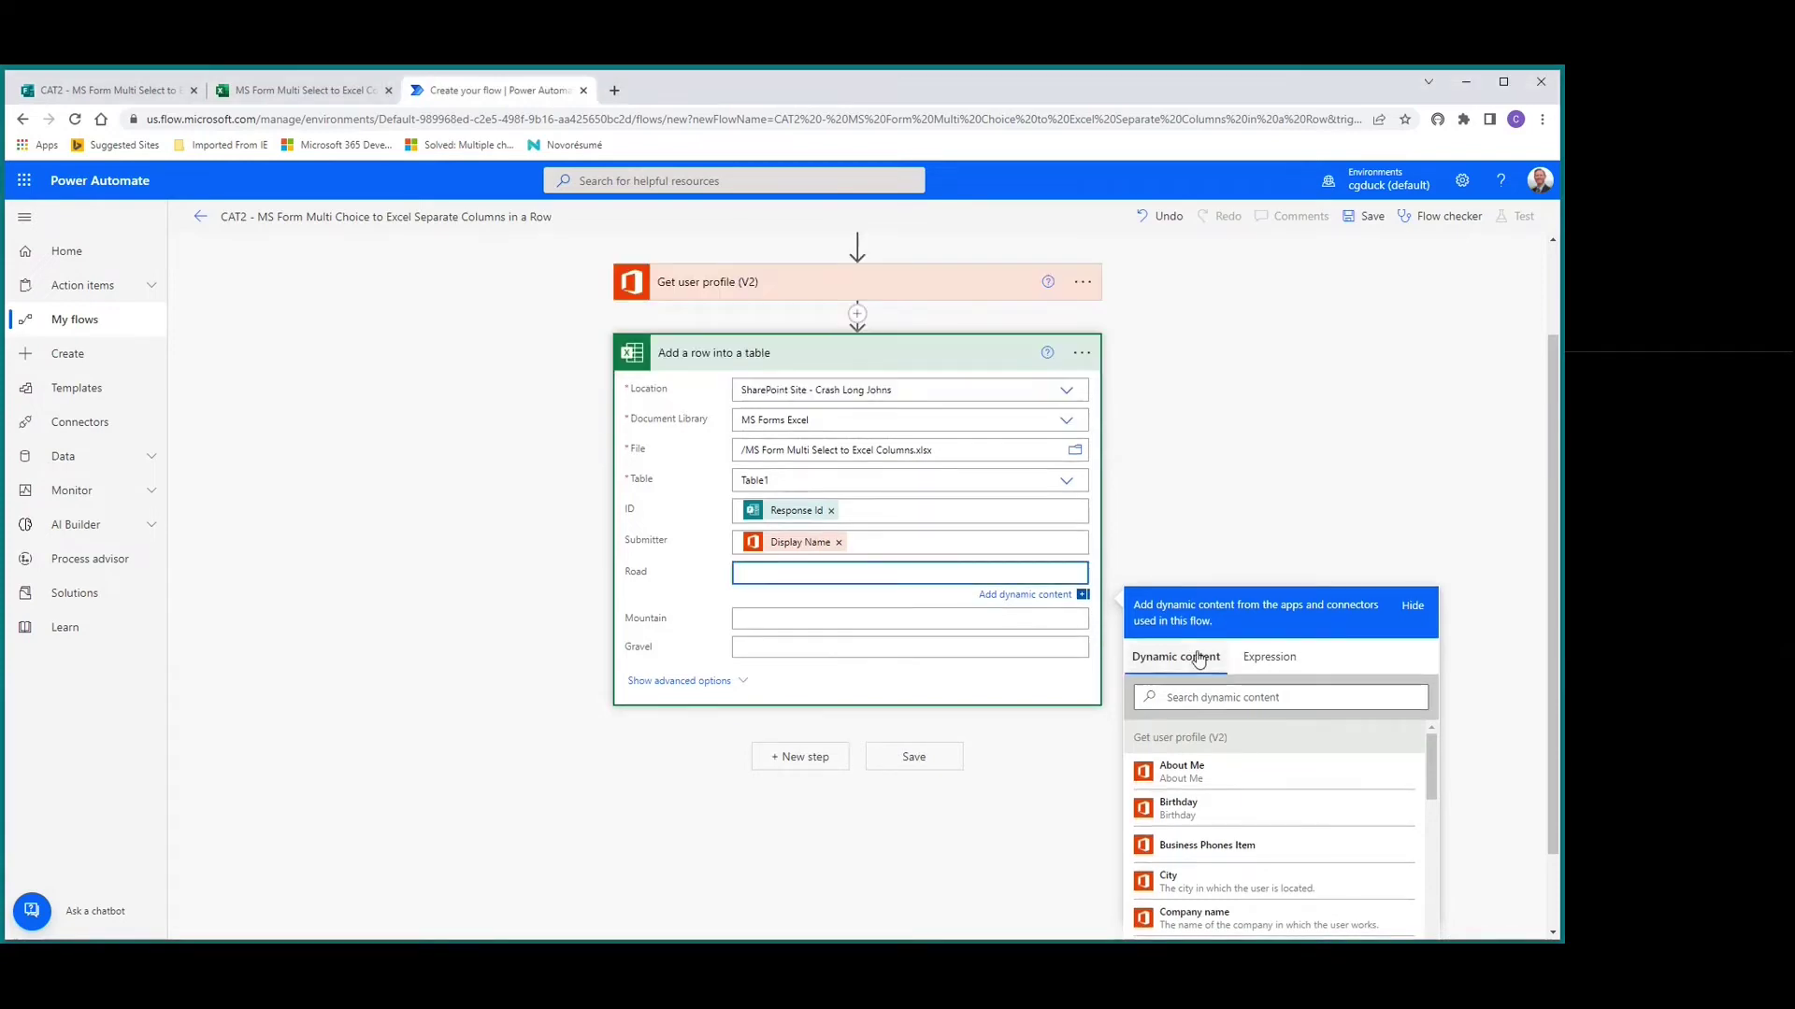
{"action": "left_click", "coordinate": [1269, 664]}
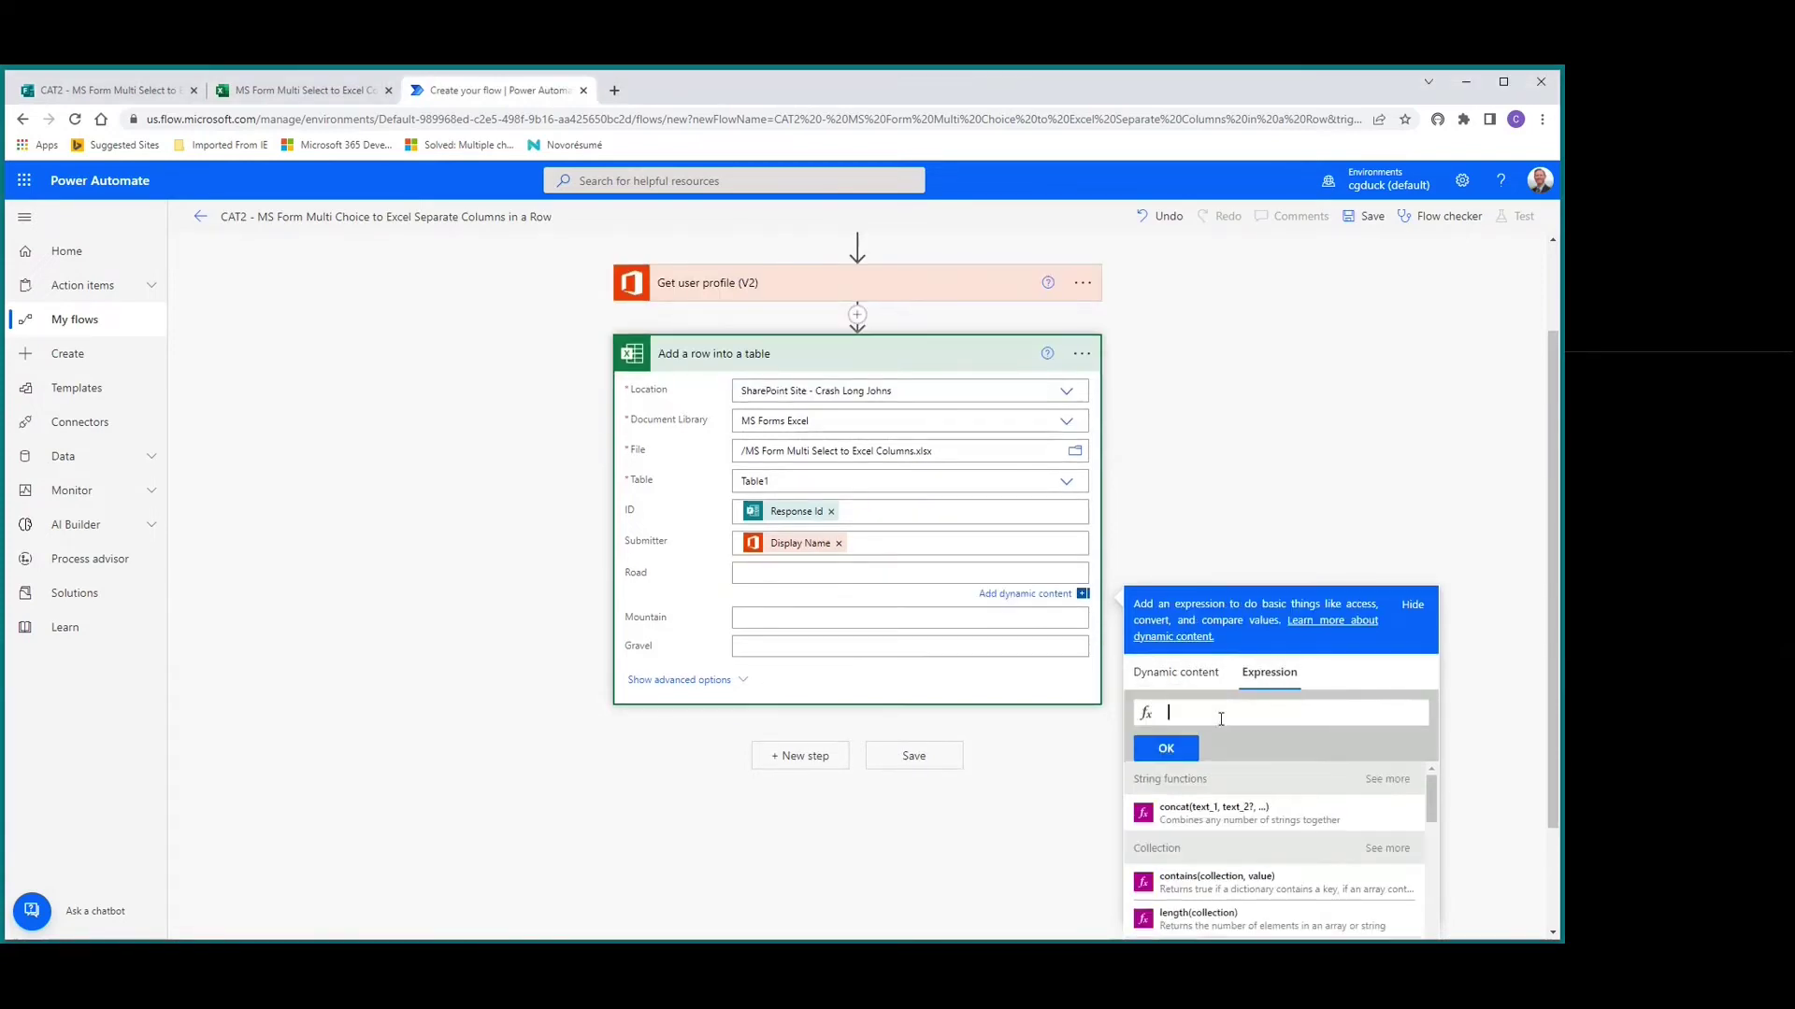
{"action": "key", "text": "ctrl+v"}
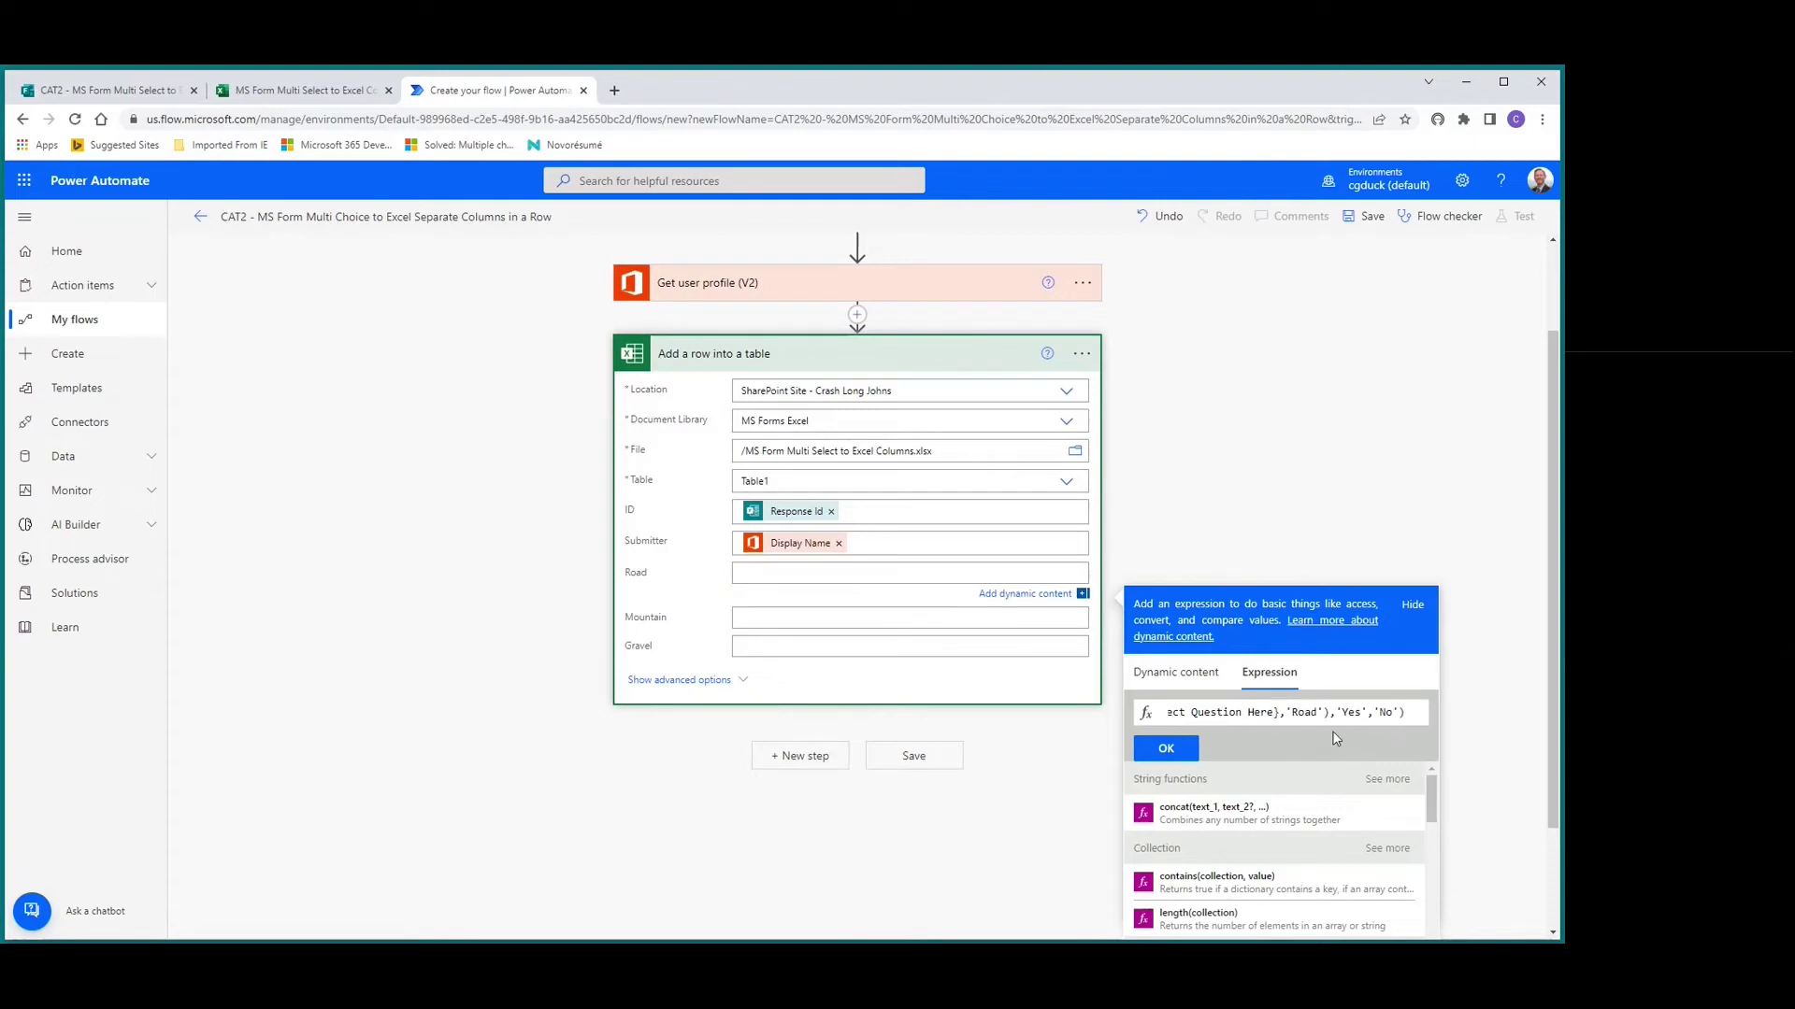
{"action": "key", "text": "Home"}
{"action": "left_click_drag", "start_coordinate": [1243, 713], "coordinate": [1280, 714]}
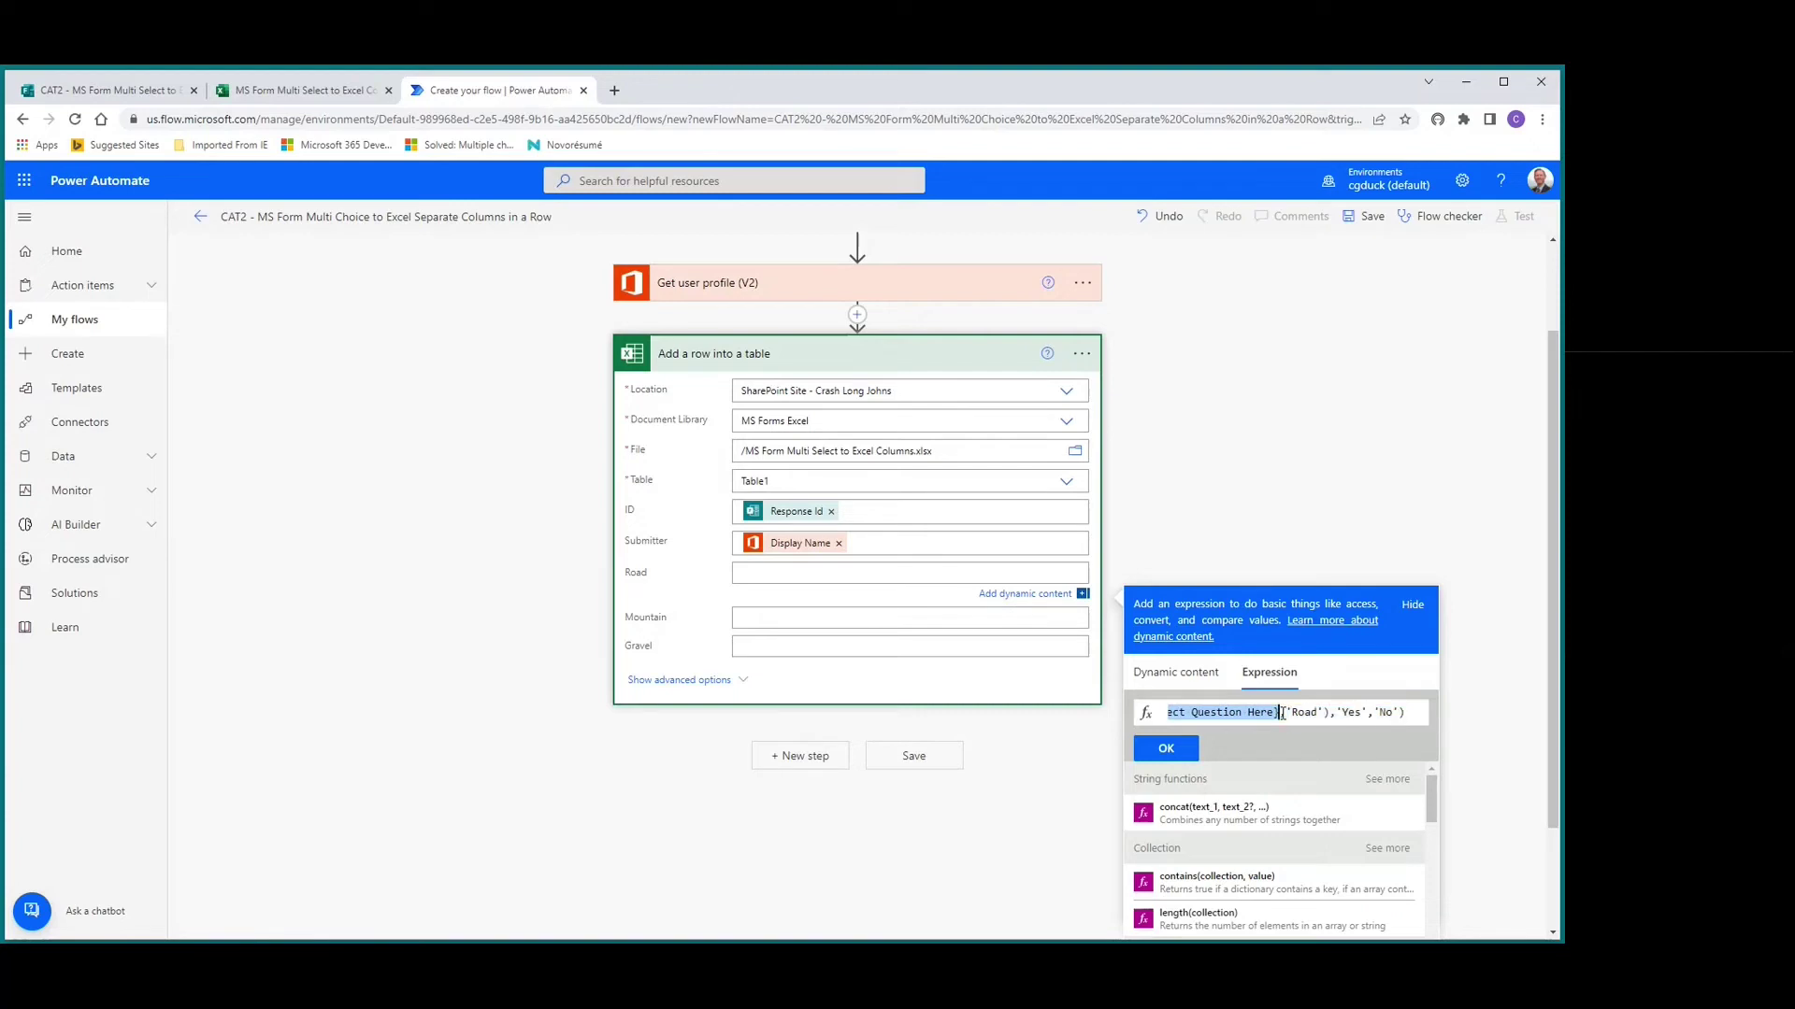
{"action": "key", "text": "BackSpace"}
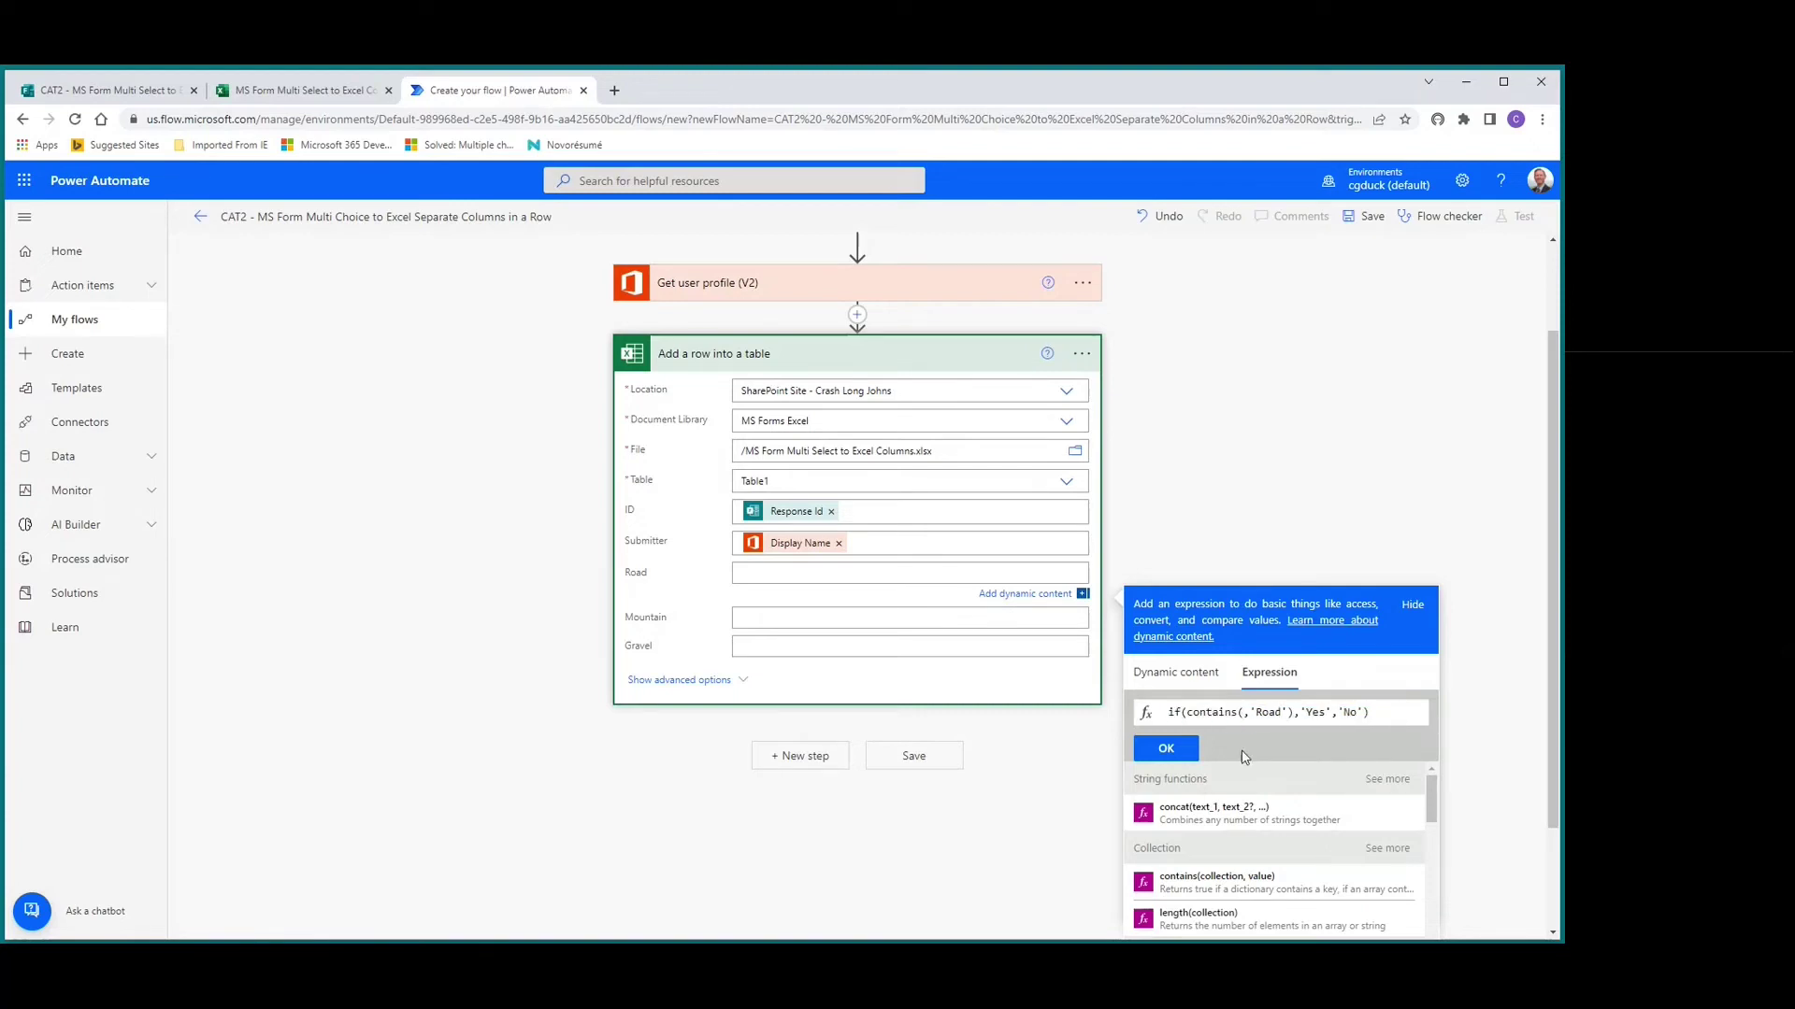
{"action": "left_click", "coordinate": [1182, 676]}
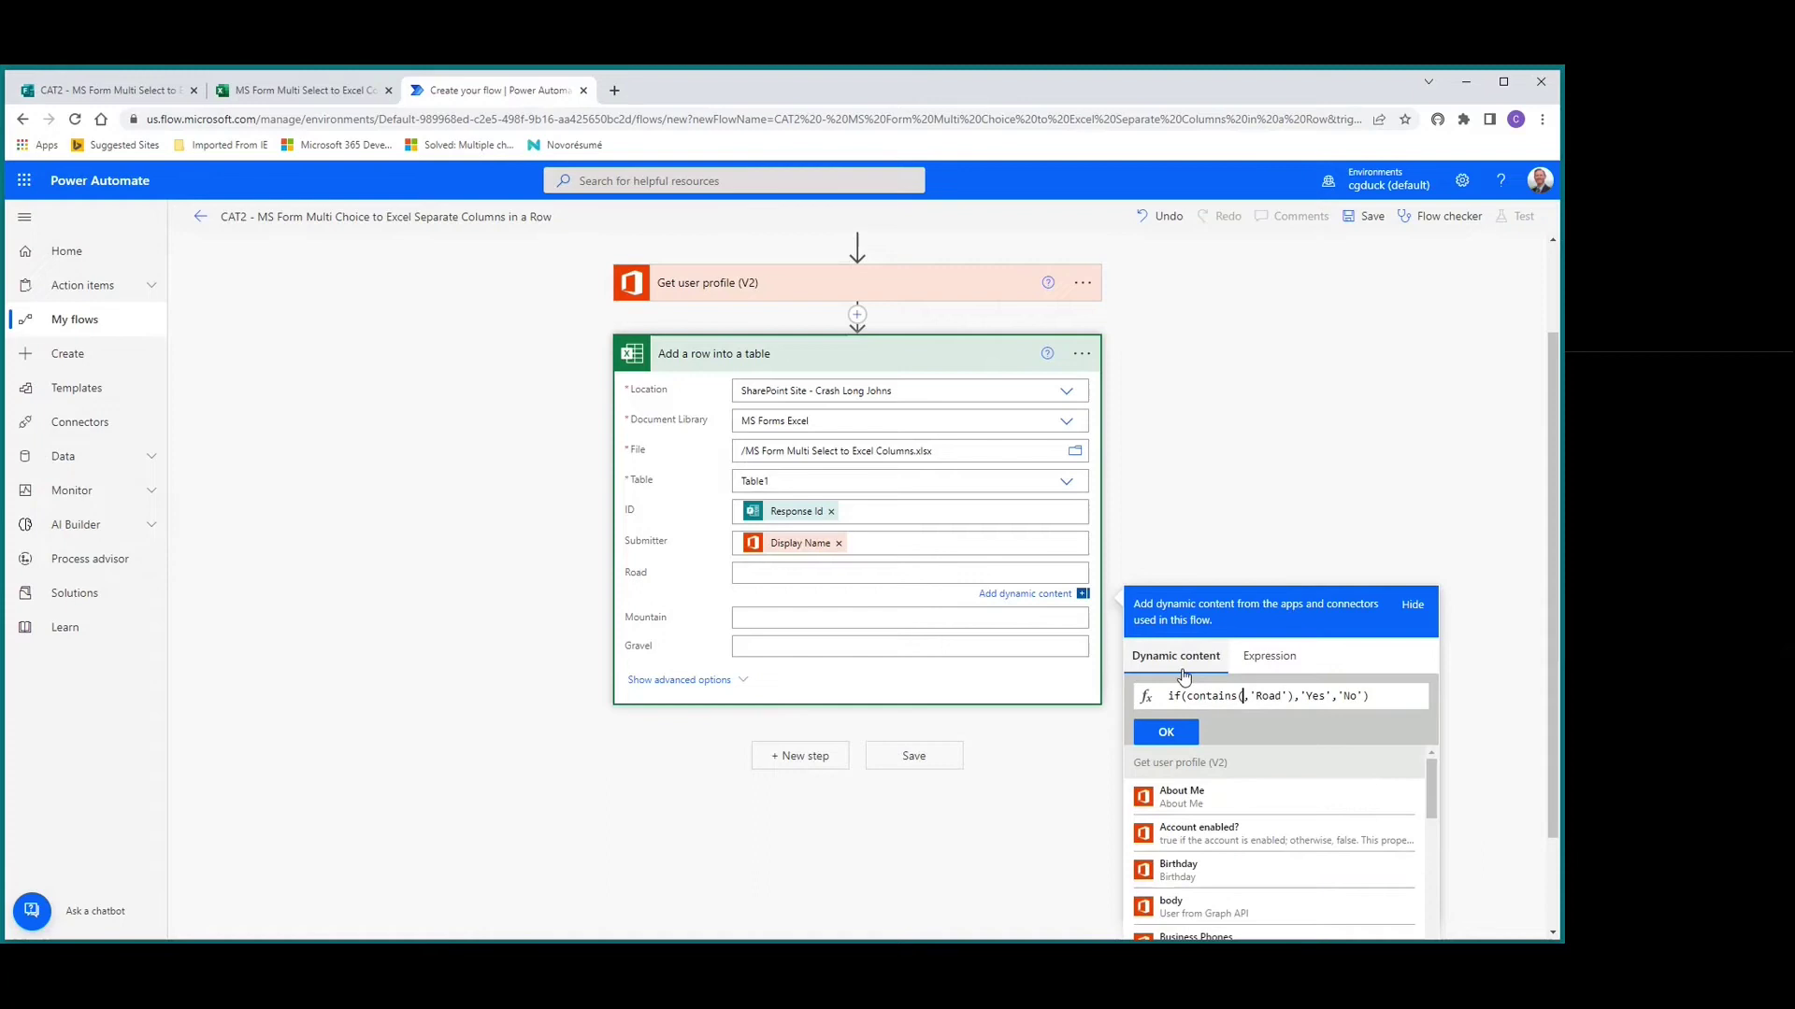
{"action": "scroll", "coordinate": [1251, 843], "scroll_direction": "down", "scroll_amount": 8}
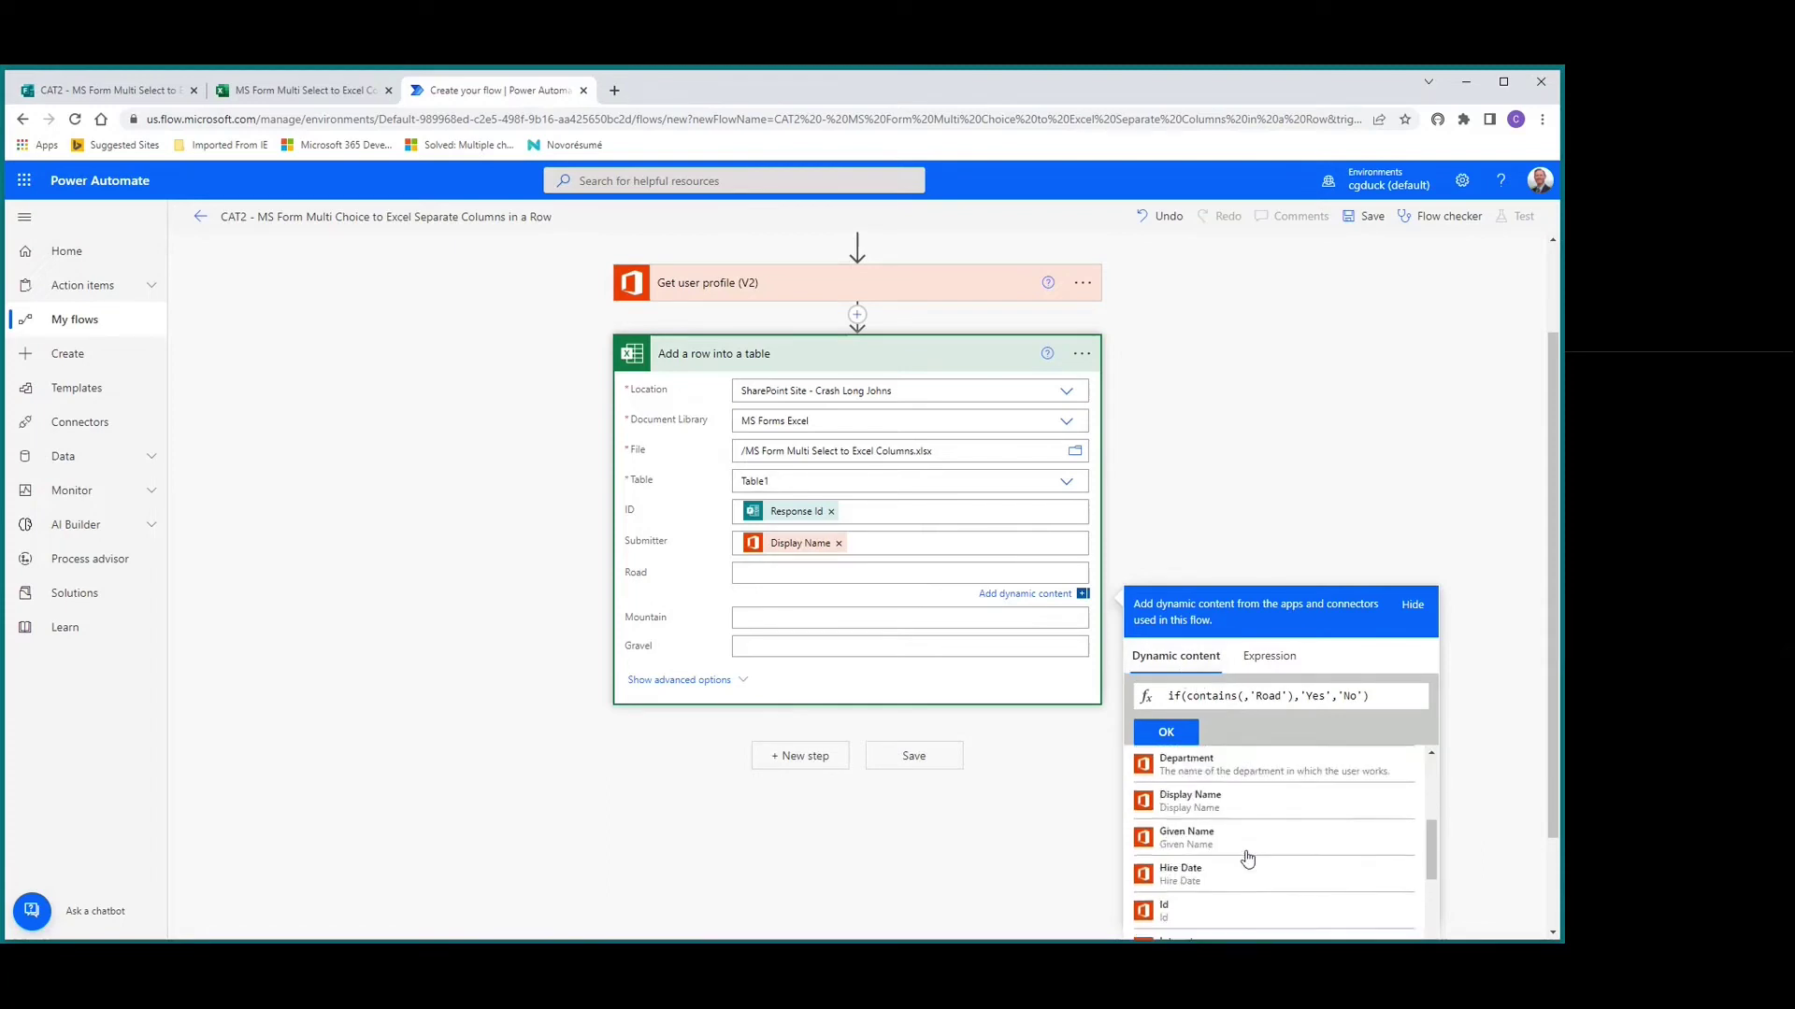
{"action": "scroll", "coordinate": [1248, 858], "scroll_direction": "down", "scroll_amount": 10}
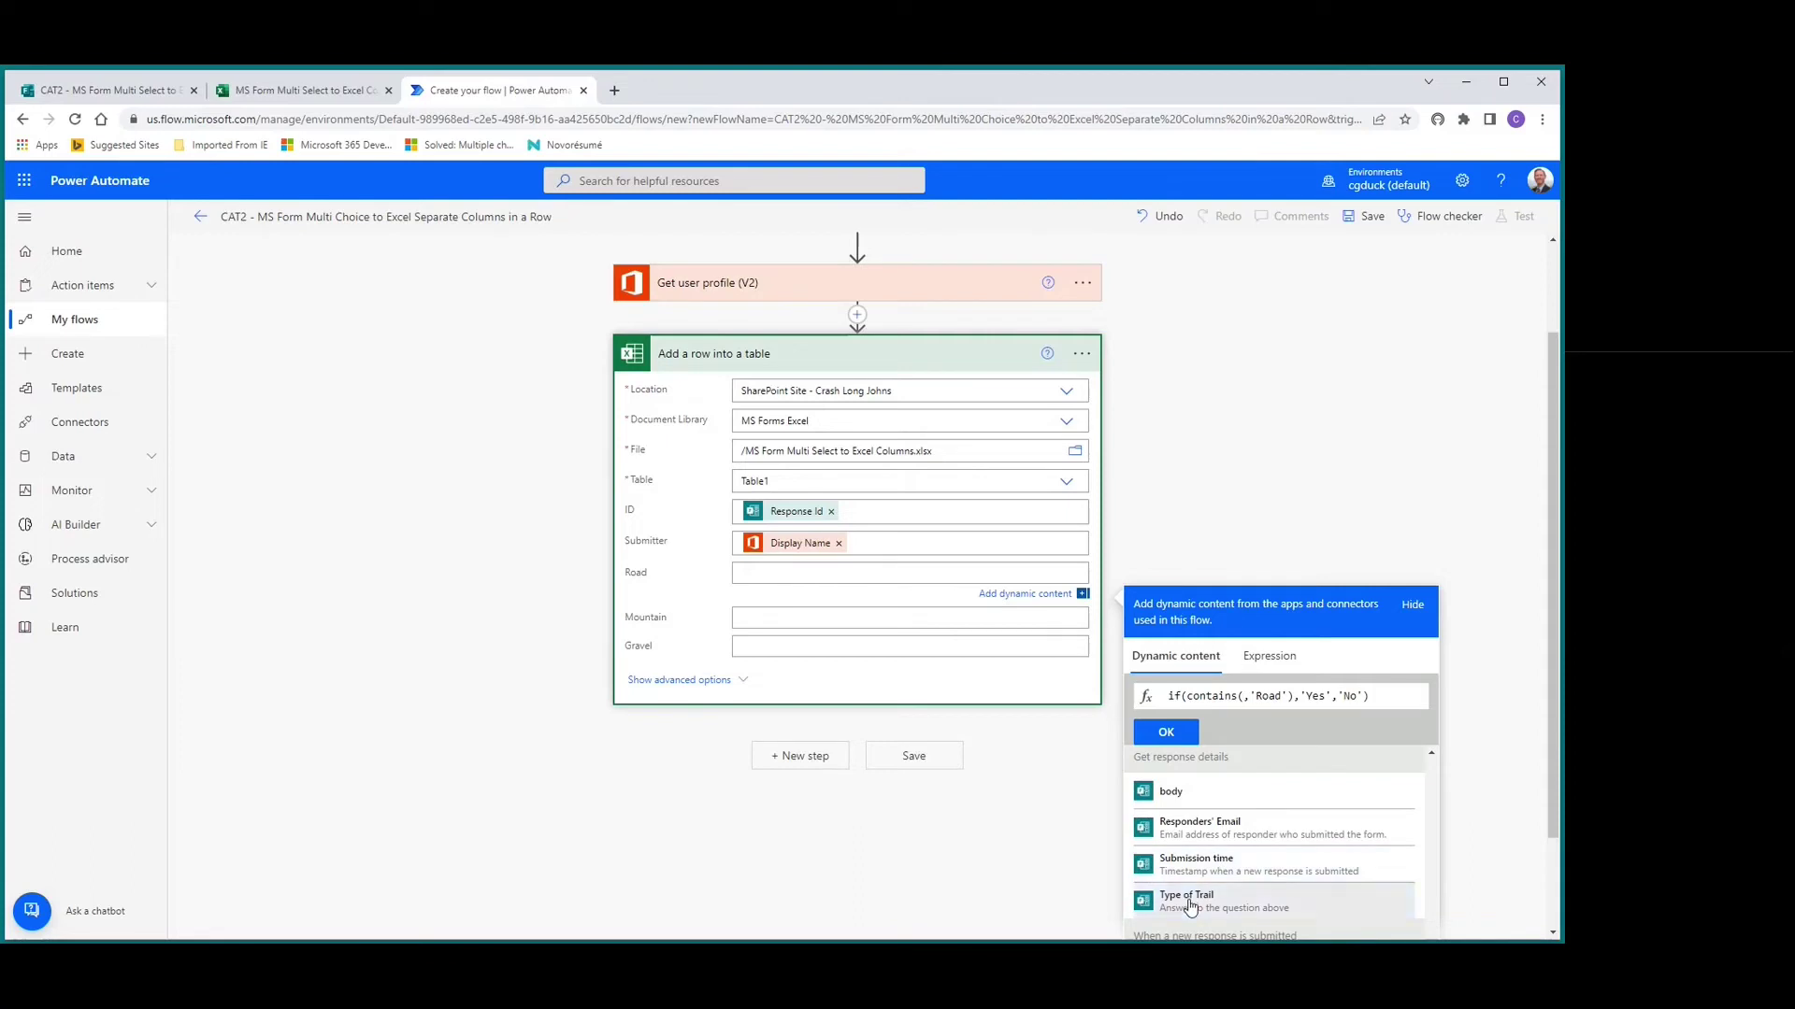
{"action": "left_click", "coordinate": [1192, 901]}
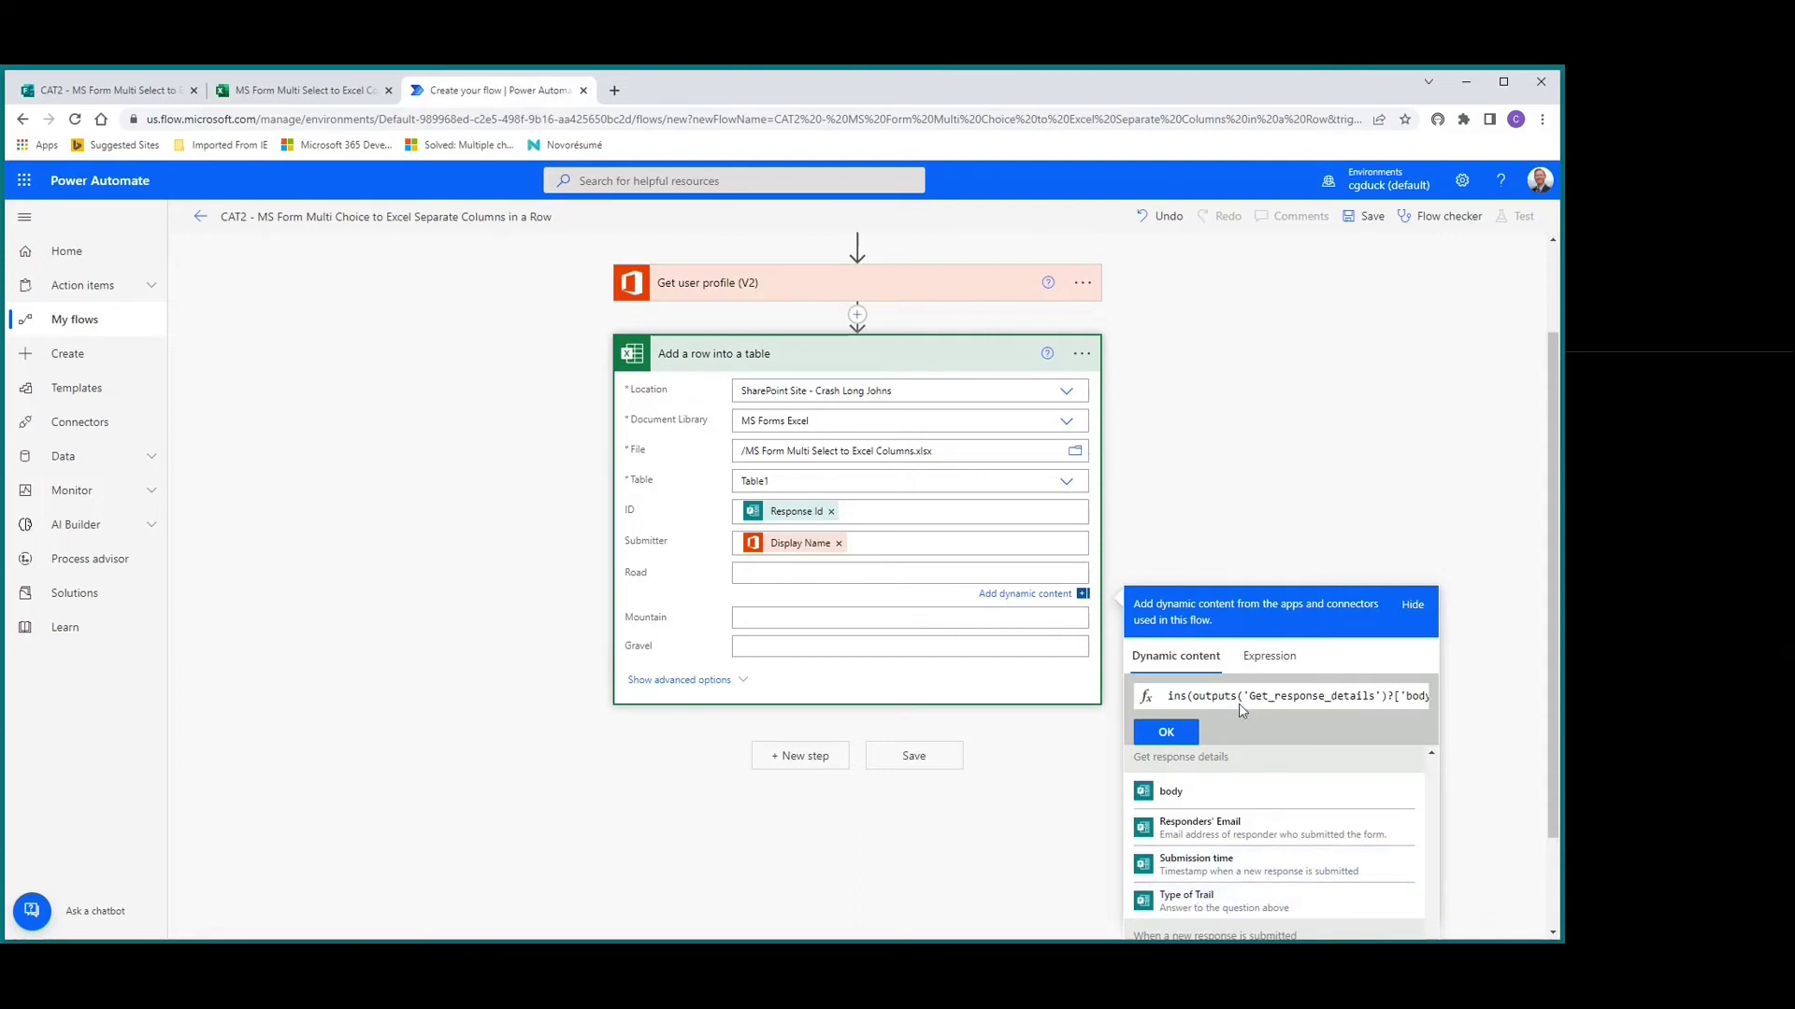
{"action": "key", "text": "ctrl+v"}
{"action": "left_click_drag", "start_coordinate": [1405, 697], "coordinate": [1144, 700]}
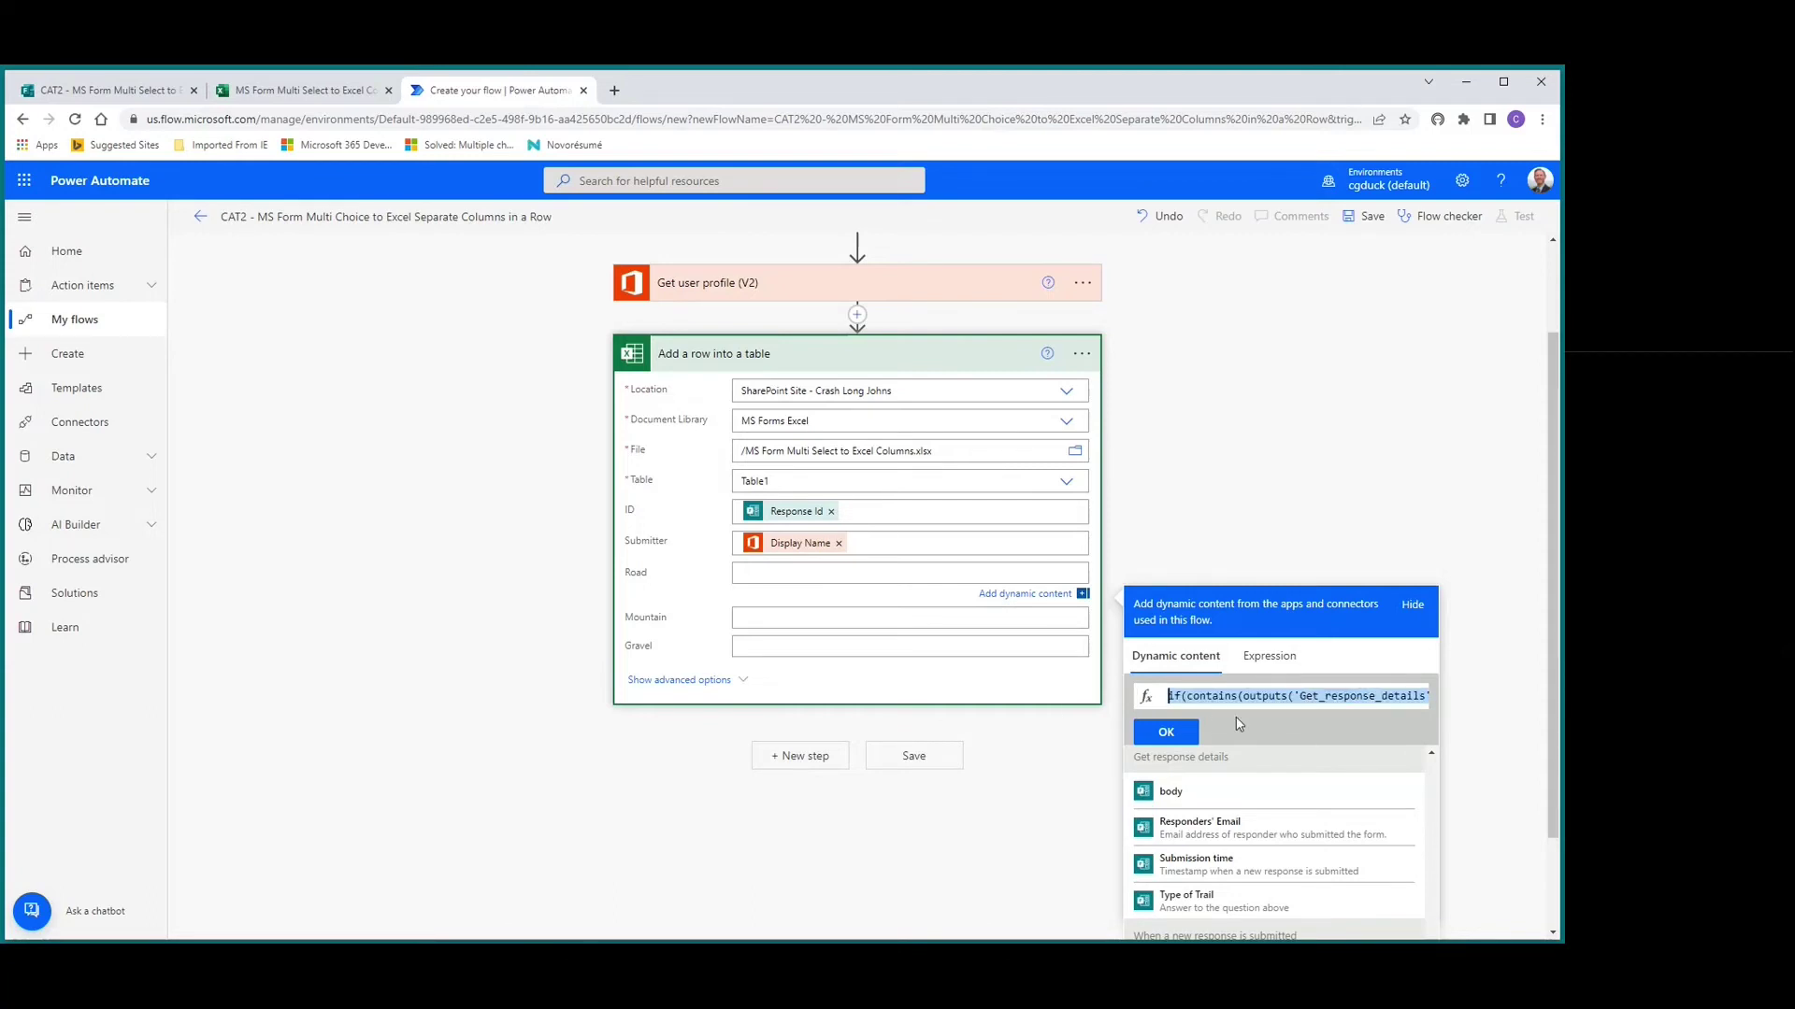
Confirm the Road expression and give Mountain the same expression testing for 'Mountain'.
{"action": "left_click", "coordinate": [1168, 731]}
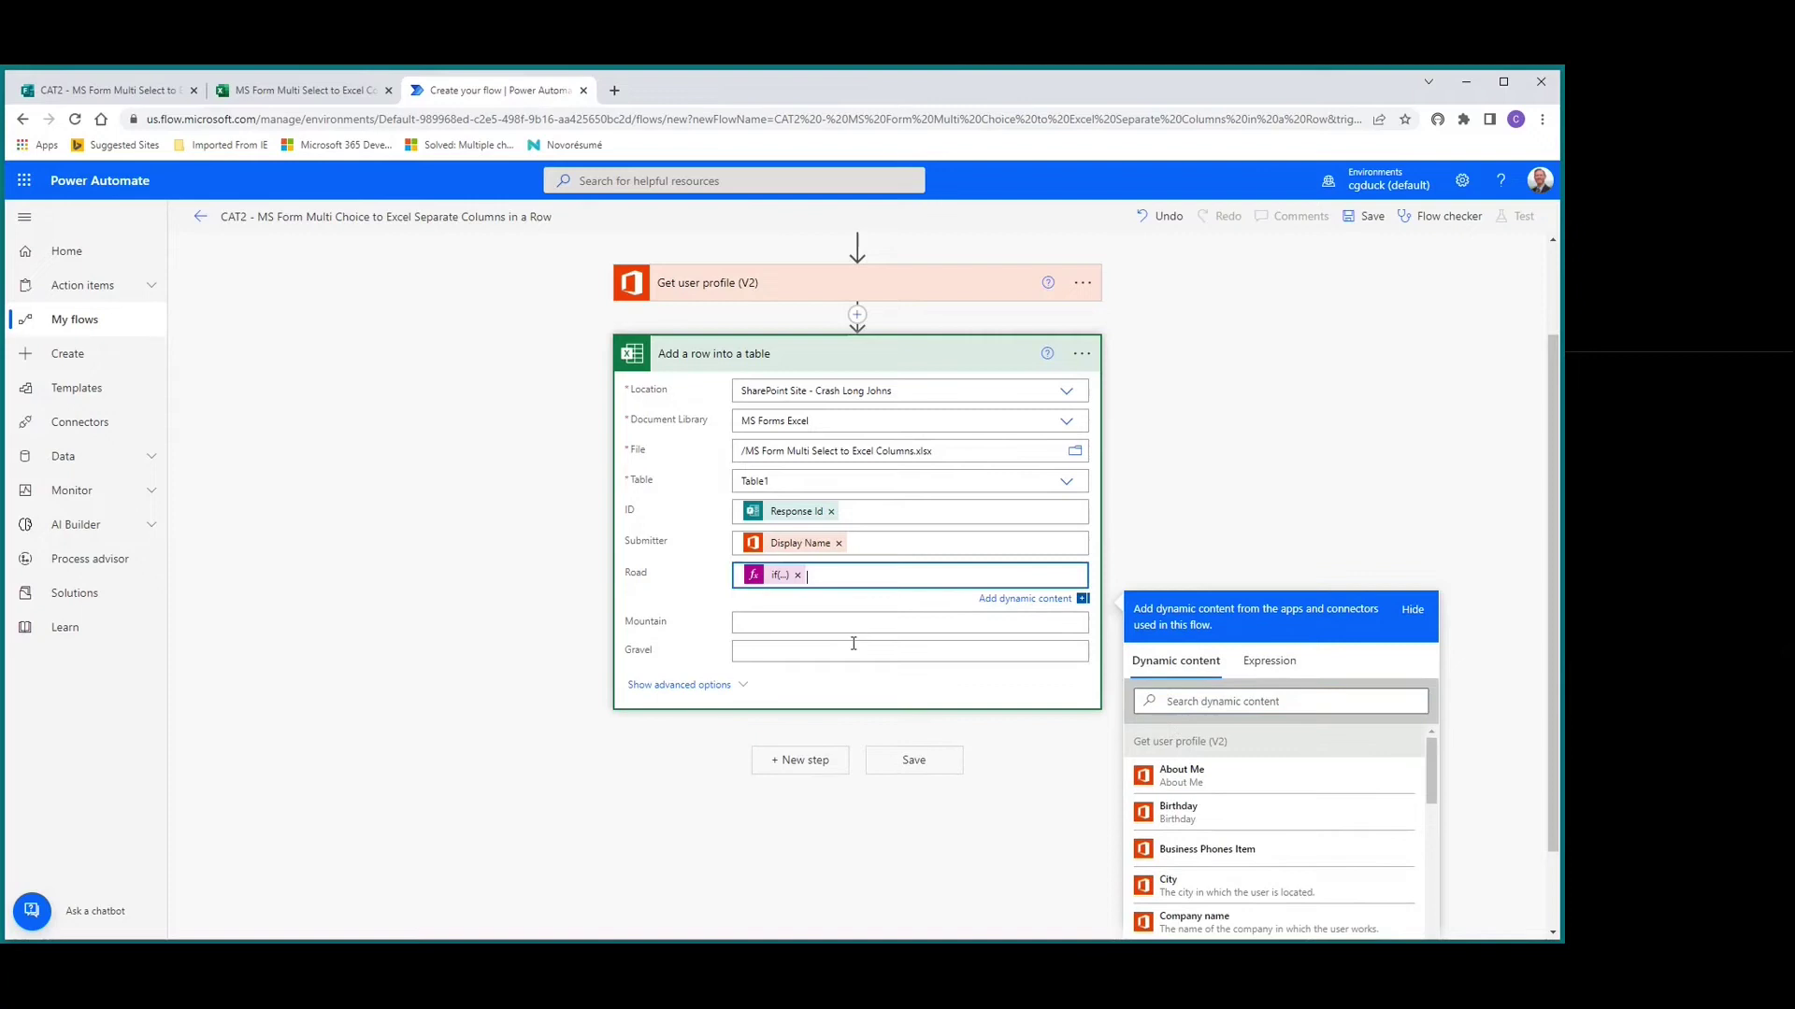
{"action": "left_click", "coordinate": [777, 620]}
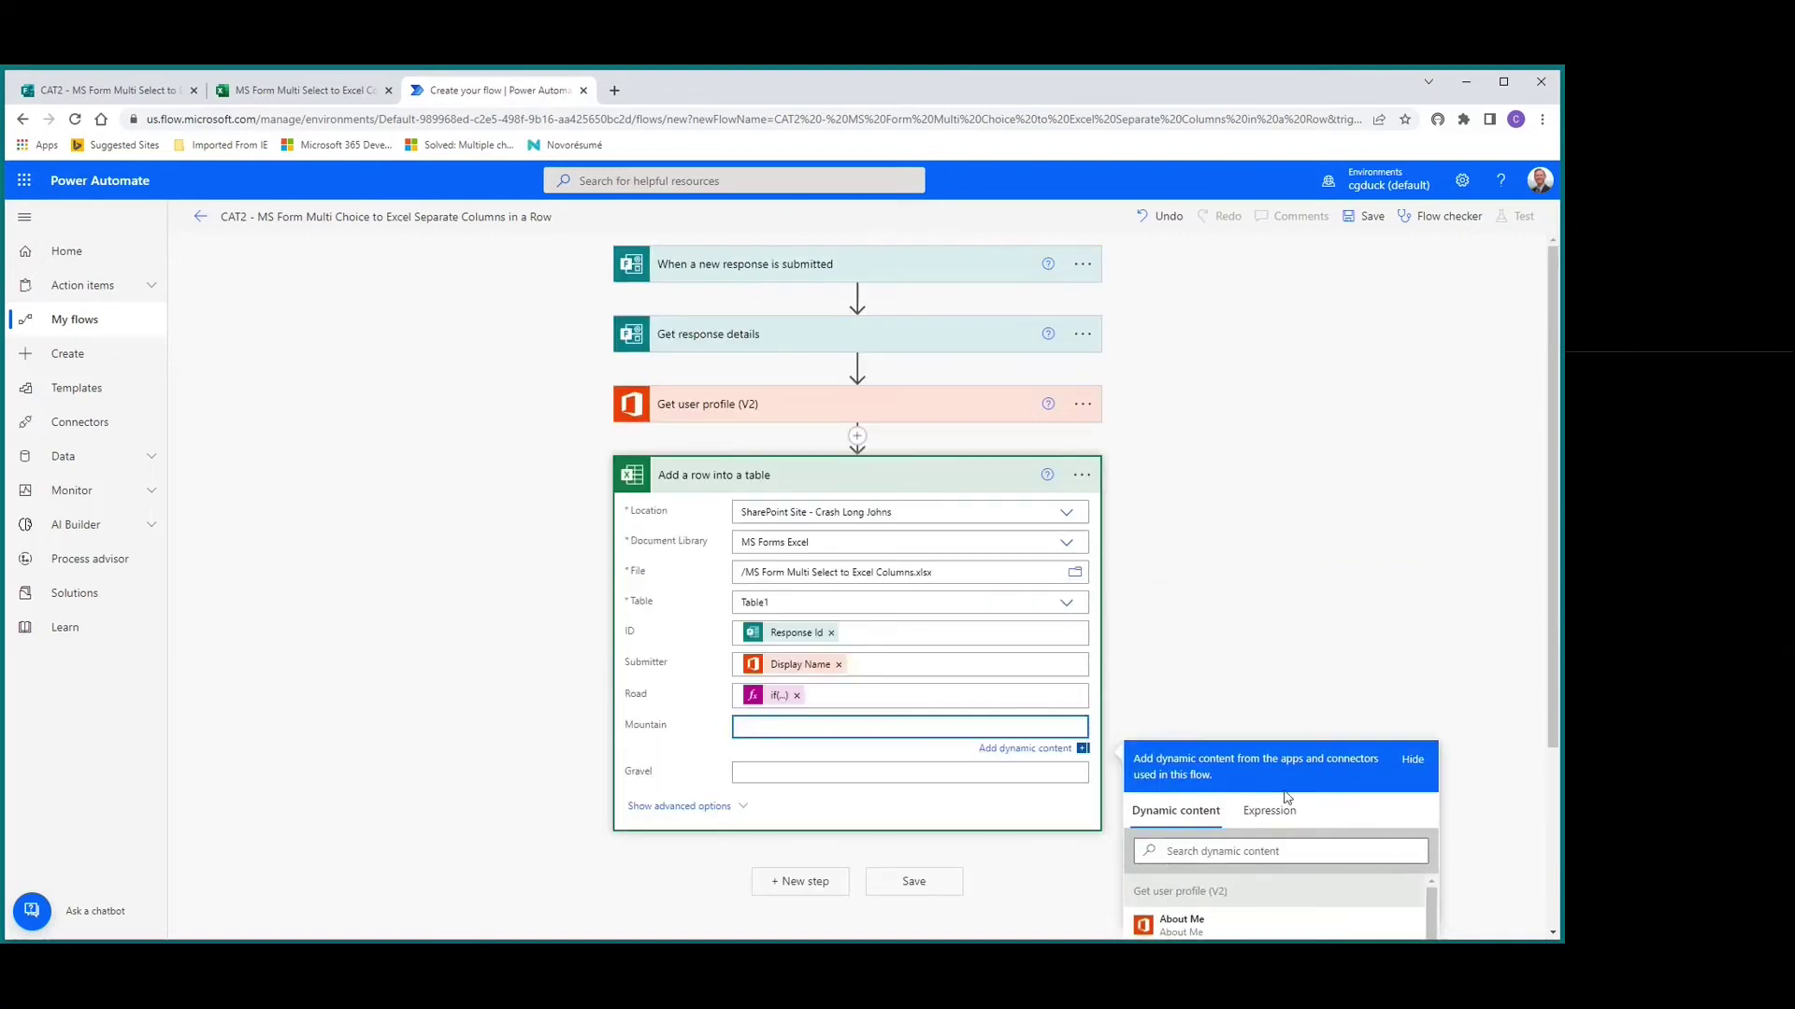
{"action": "scroll", "coordinate": [1378, 747], "scroll_direction": "down", "scroll_amount": 3}
{"action": "left_click", "coordinate": [1271, 652]}
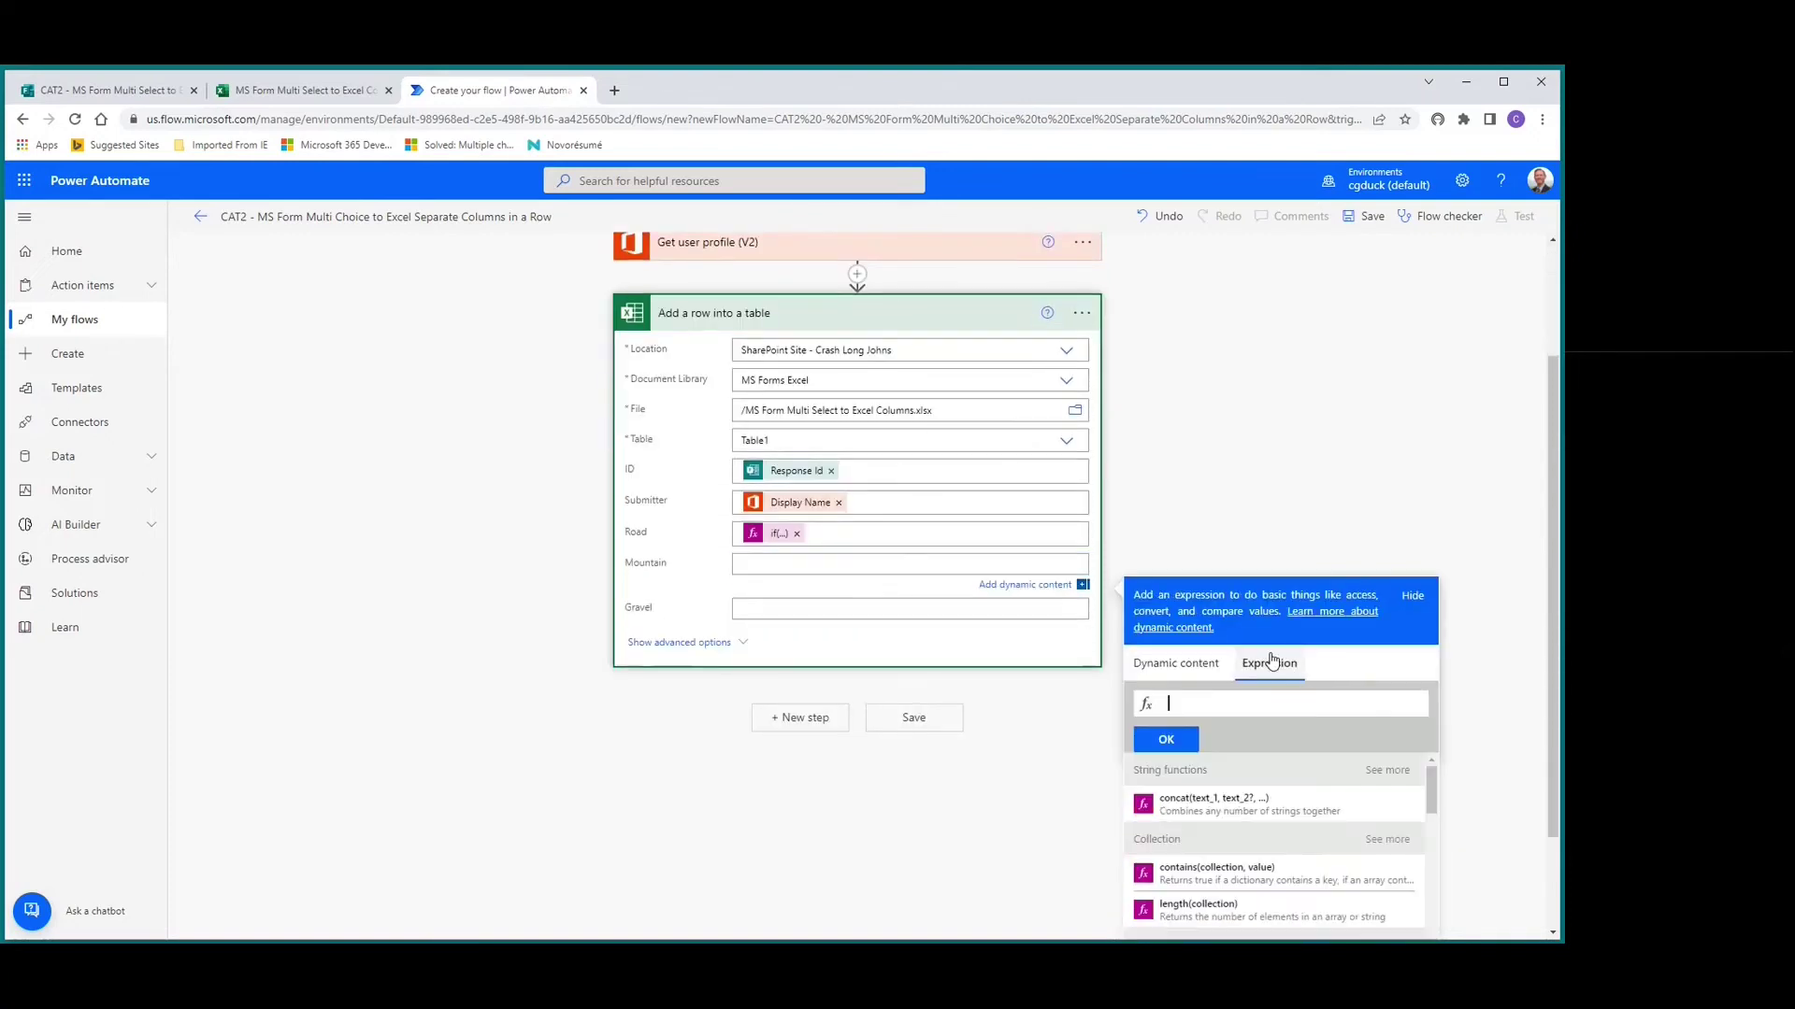
{"action": "key", "text": "ctrl+v"}
{"action": "key", "text": "Left"}
{"action": "key", "text": "Left"}
{"action": "type", "text": "Mountain"}
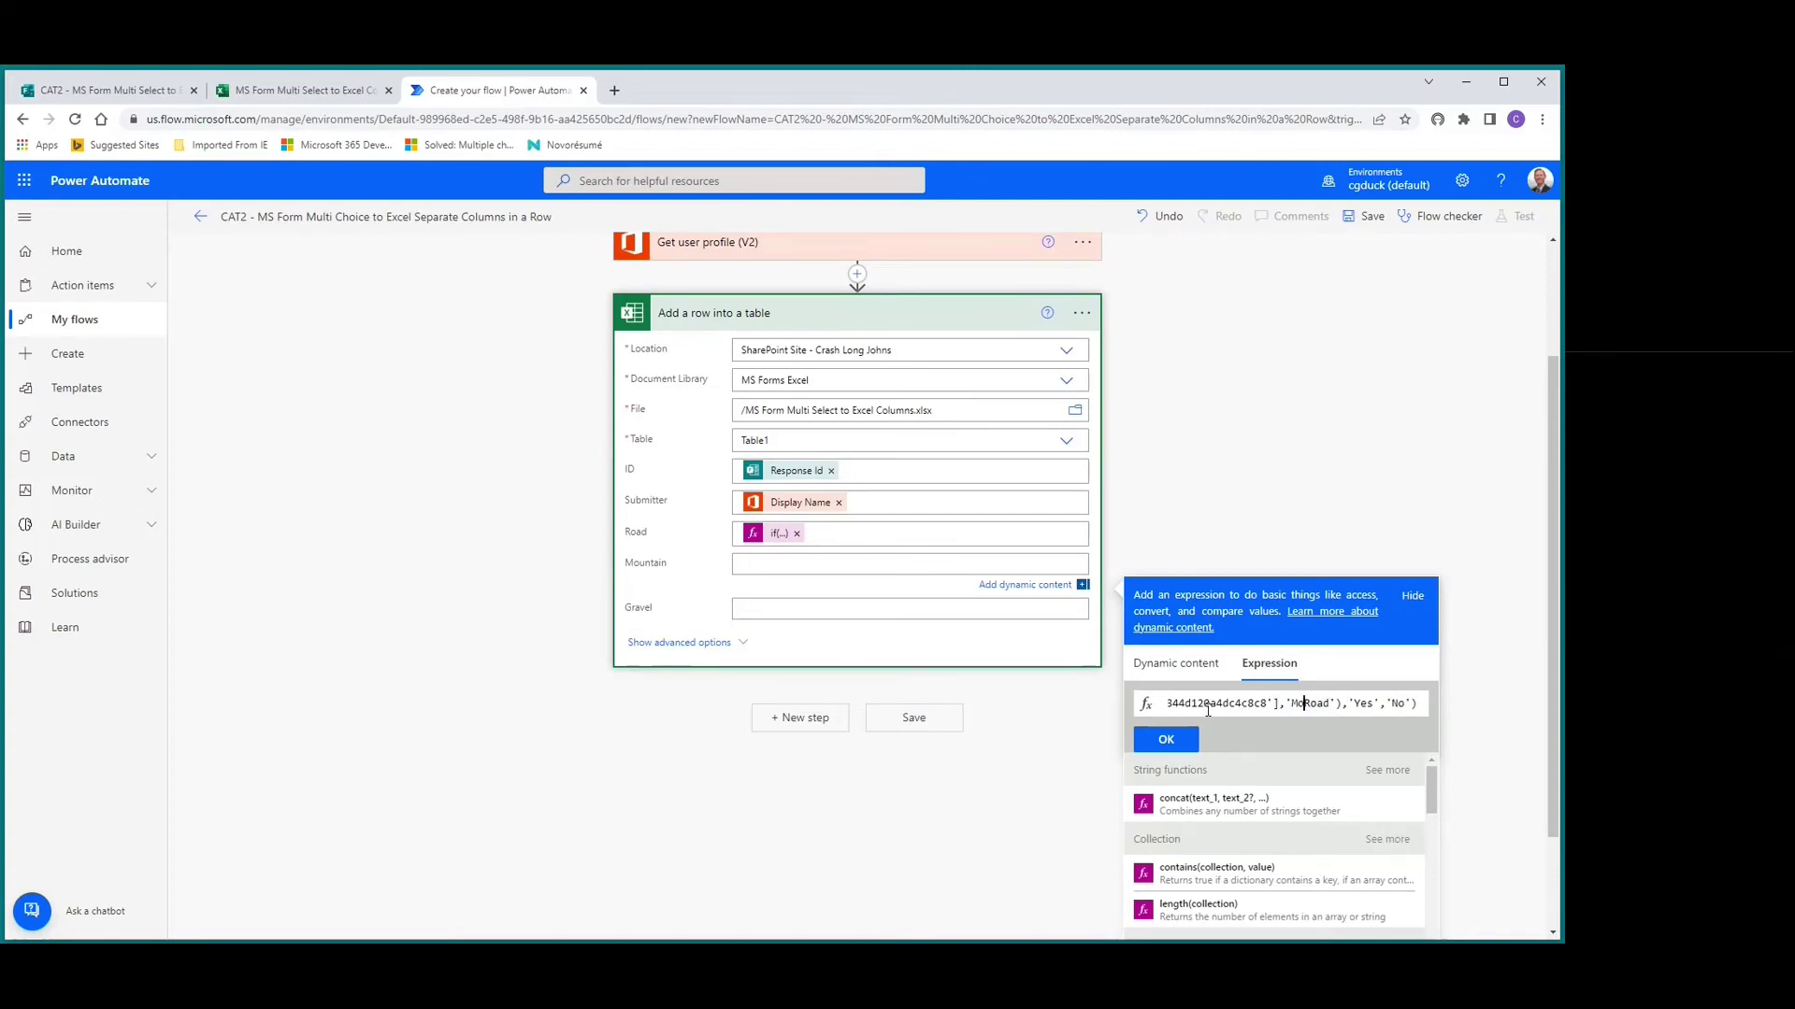
{"action": "key", "text": "Delete"}
{"action": "key", "text": "Delete"}
{"action": "key", "text": "Delete"}
{"action": "key", "text": "Delete"}
{"action": "left_click", "coordinate": [1164, 742]}
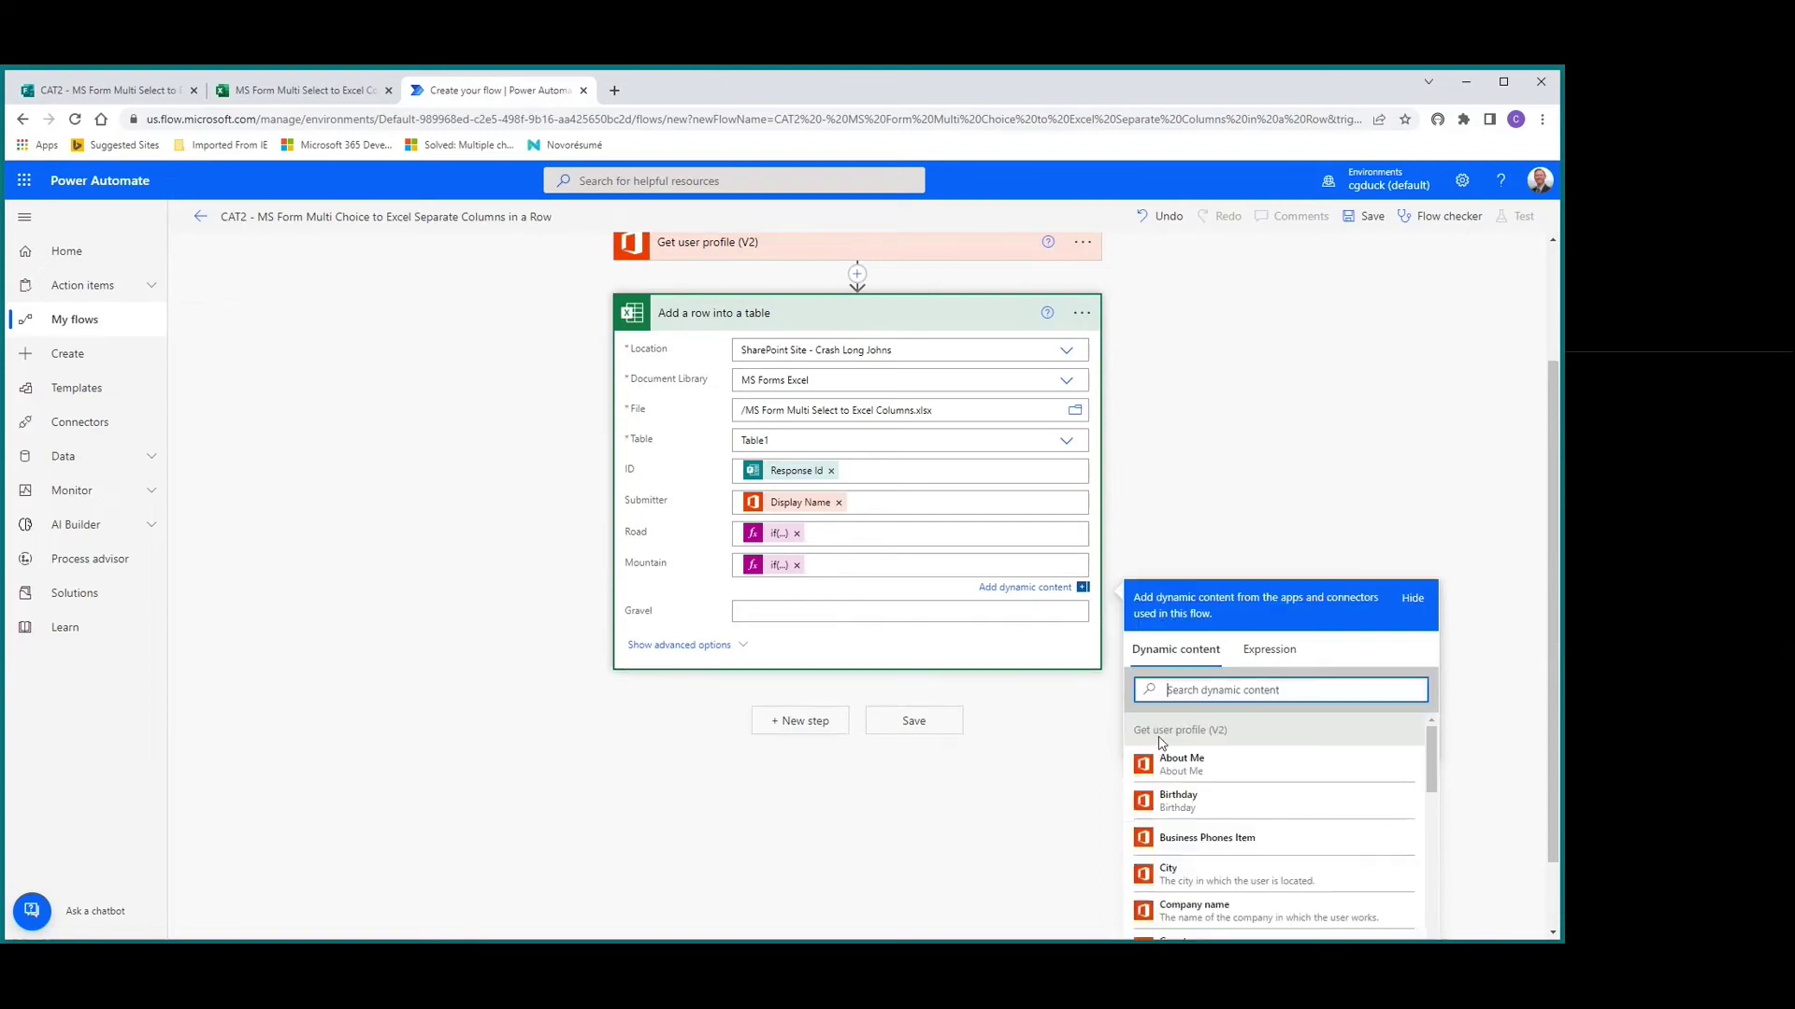
Give the Gravel column the Yes/No expression testing for 'Gravel'.
{"action": "left_click", "coordinate": [781, 619]}
{"action": "scroll", "coordinate": [1191, 756], "scroll_direction": "up", "scroll_amount": 2}
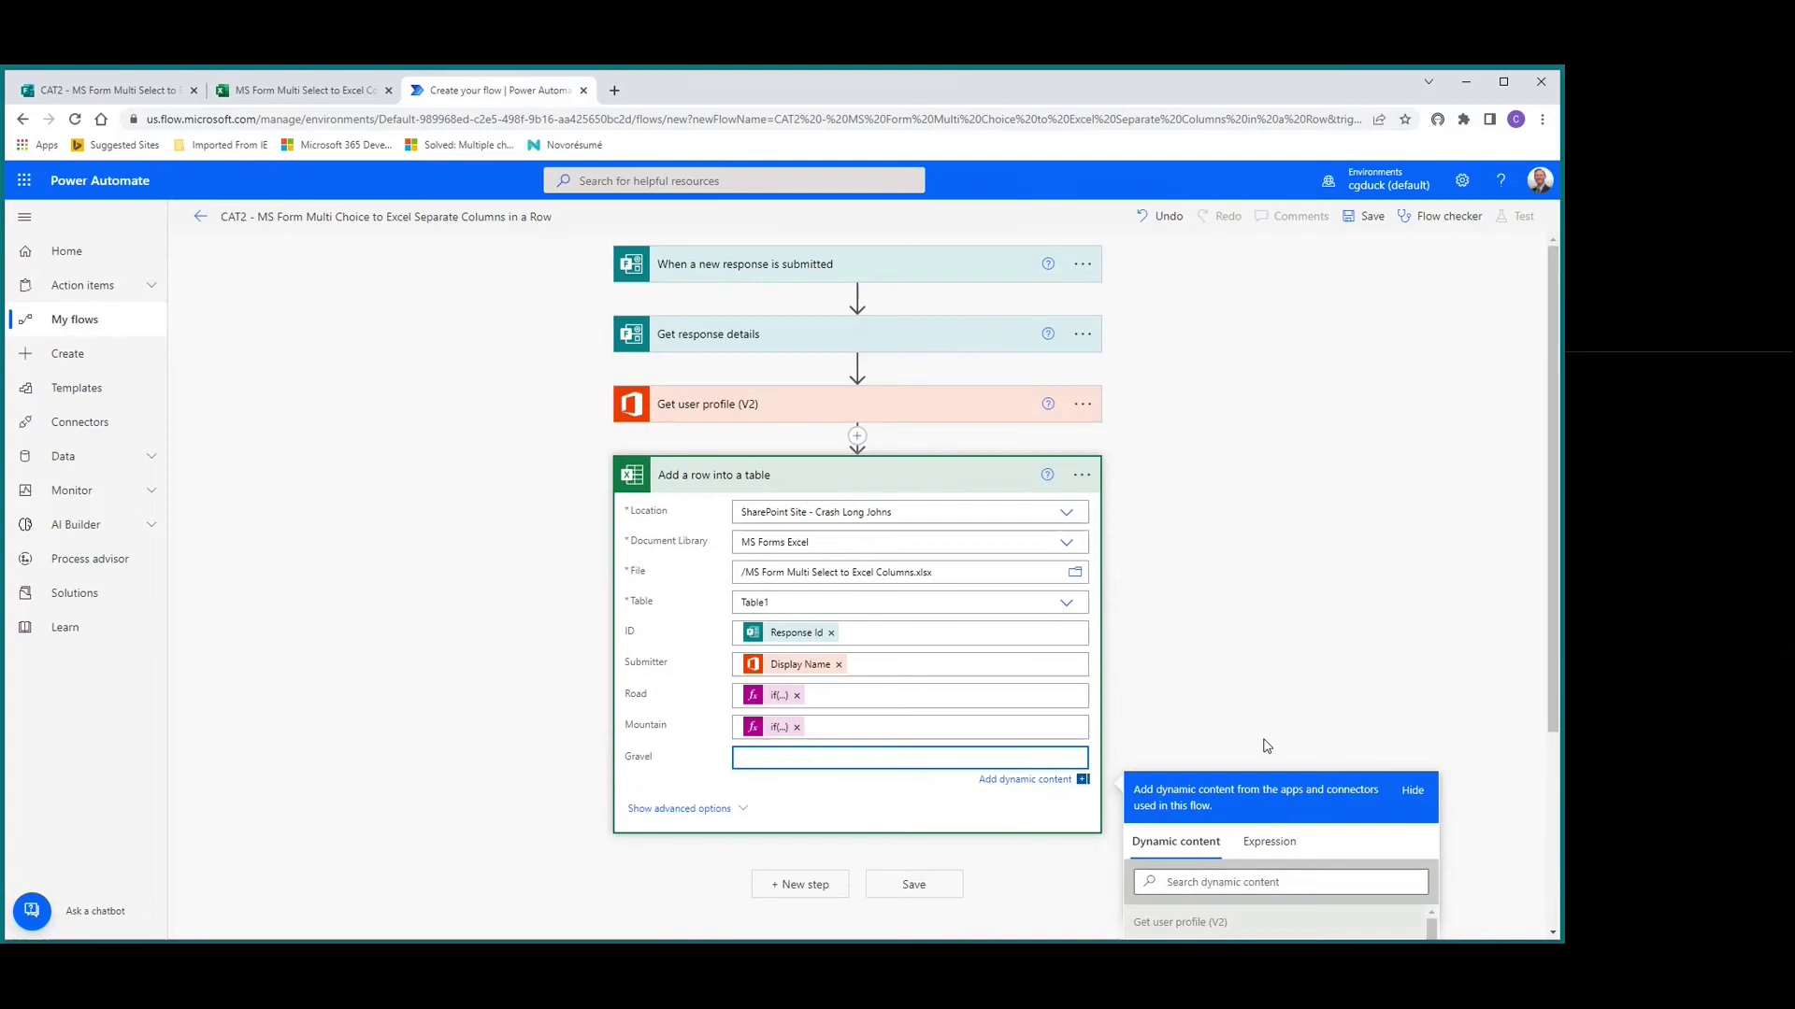
{"action": "scroll", "coordinate": [1243, 823], "scroll_direction": "down", "scroll_amount": 2}
{"action": "left_click", "coordinate": [1243, 696]}
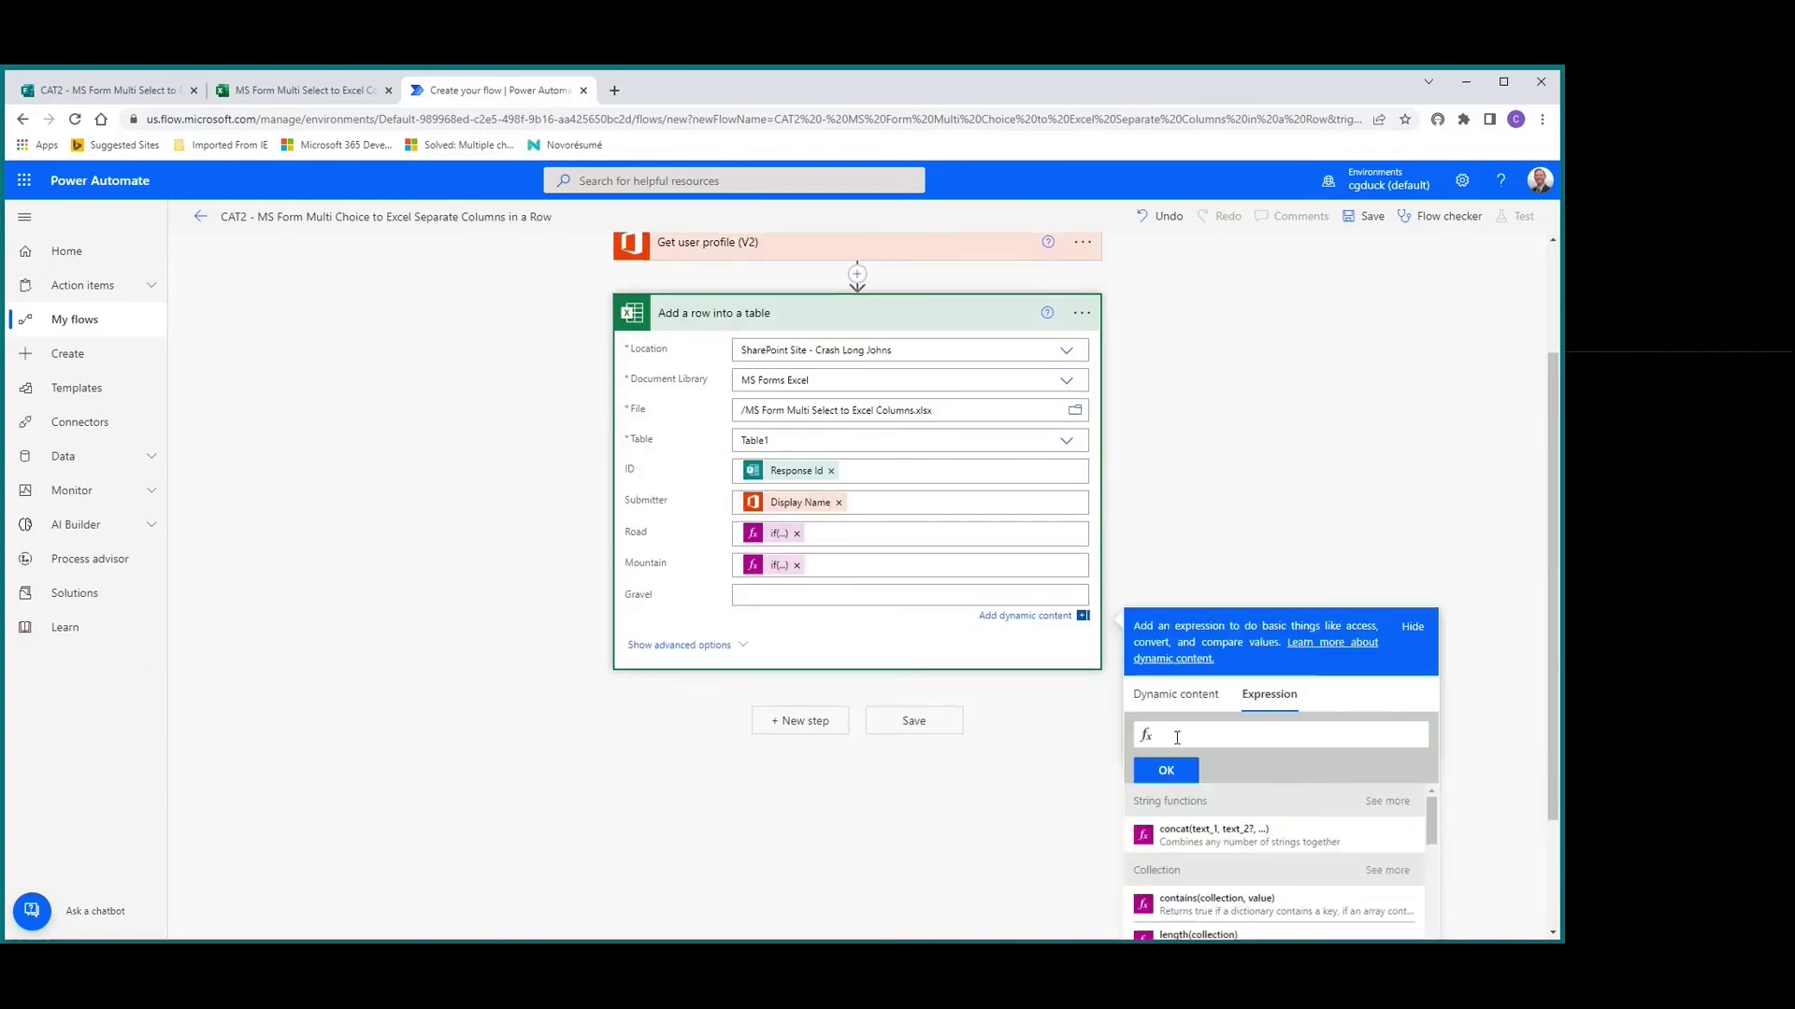
{"action": "key", "text": "ctrl+v"}
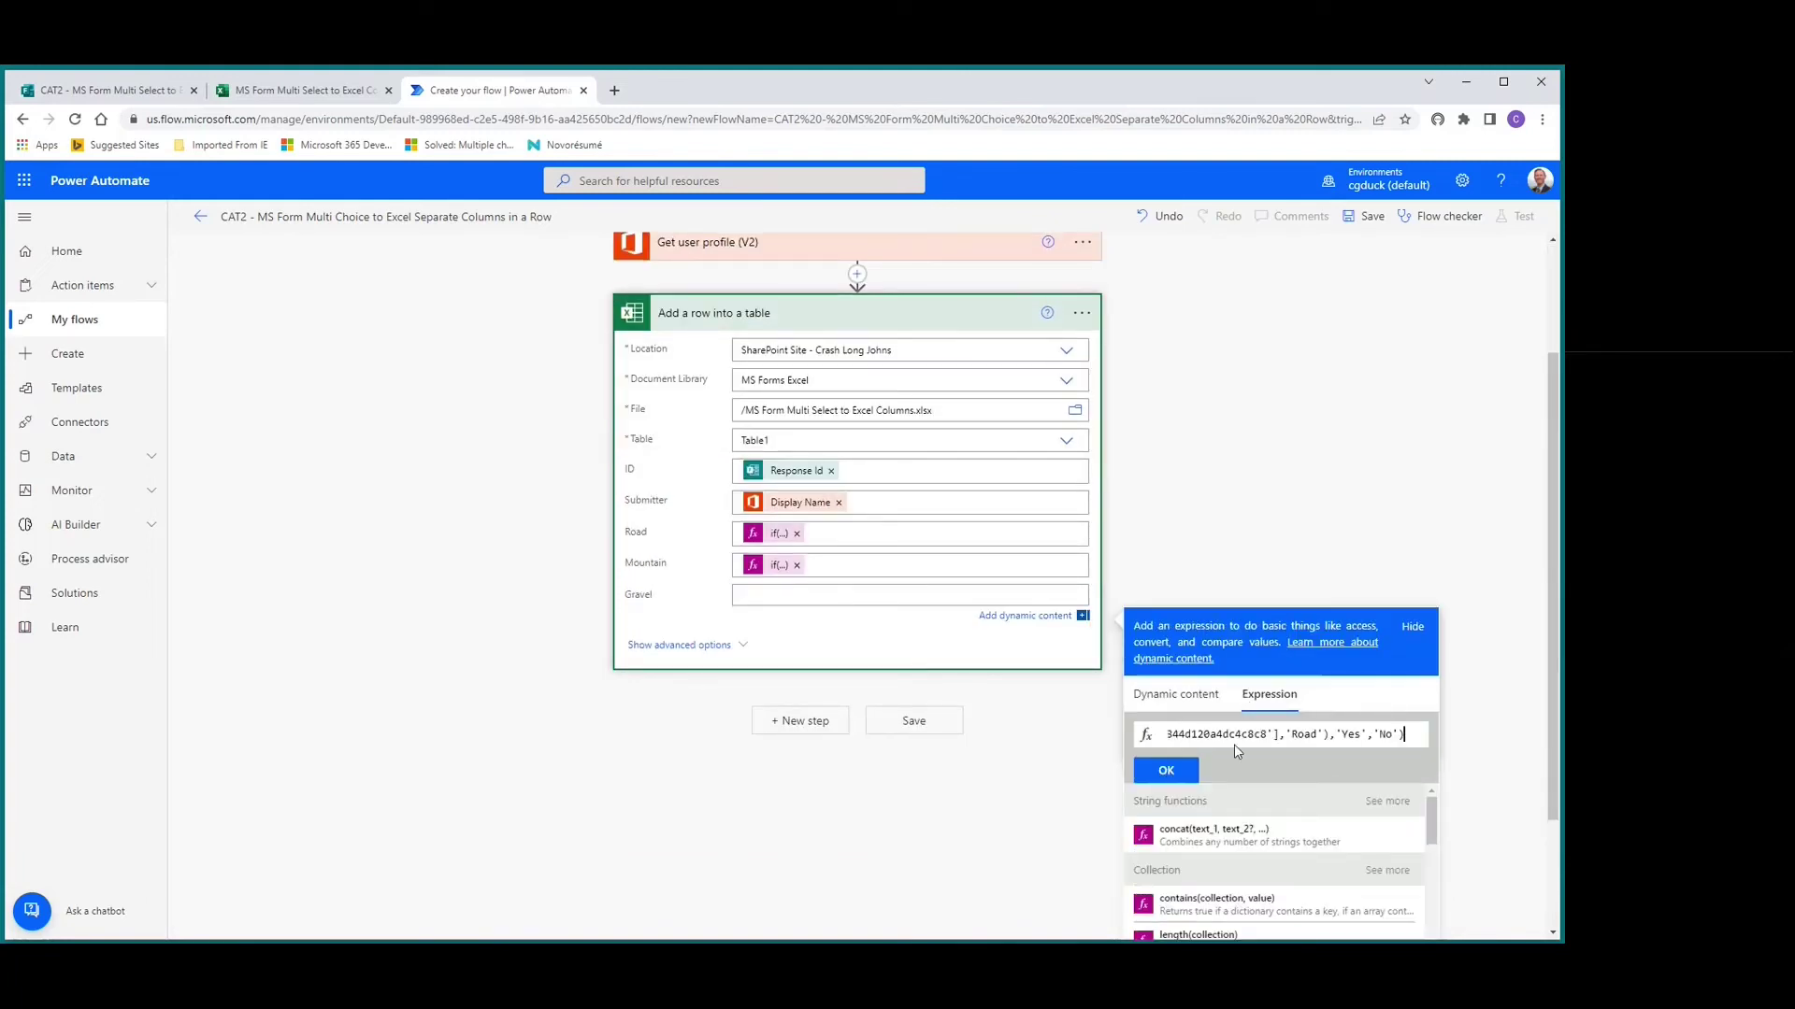
{"action": "left_click", "coordinate": [1296, 734]}
{"action": "type", "text": "Gravel"}
{"action": "key", "text": "Delete"}
{"action": "key", "text": "Delete"}
{"action": "key", "text": "Delete"}
{"action": "key", "text": "Delete"}
{"action": "left_click", "coordinate": [1185, 776]}
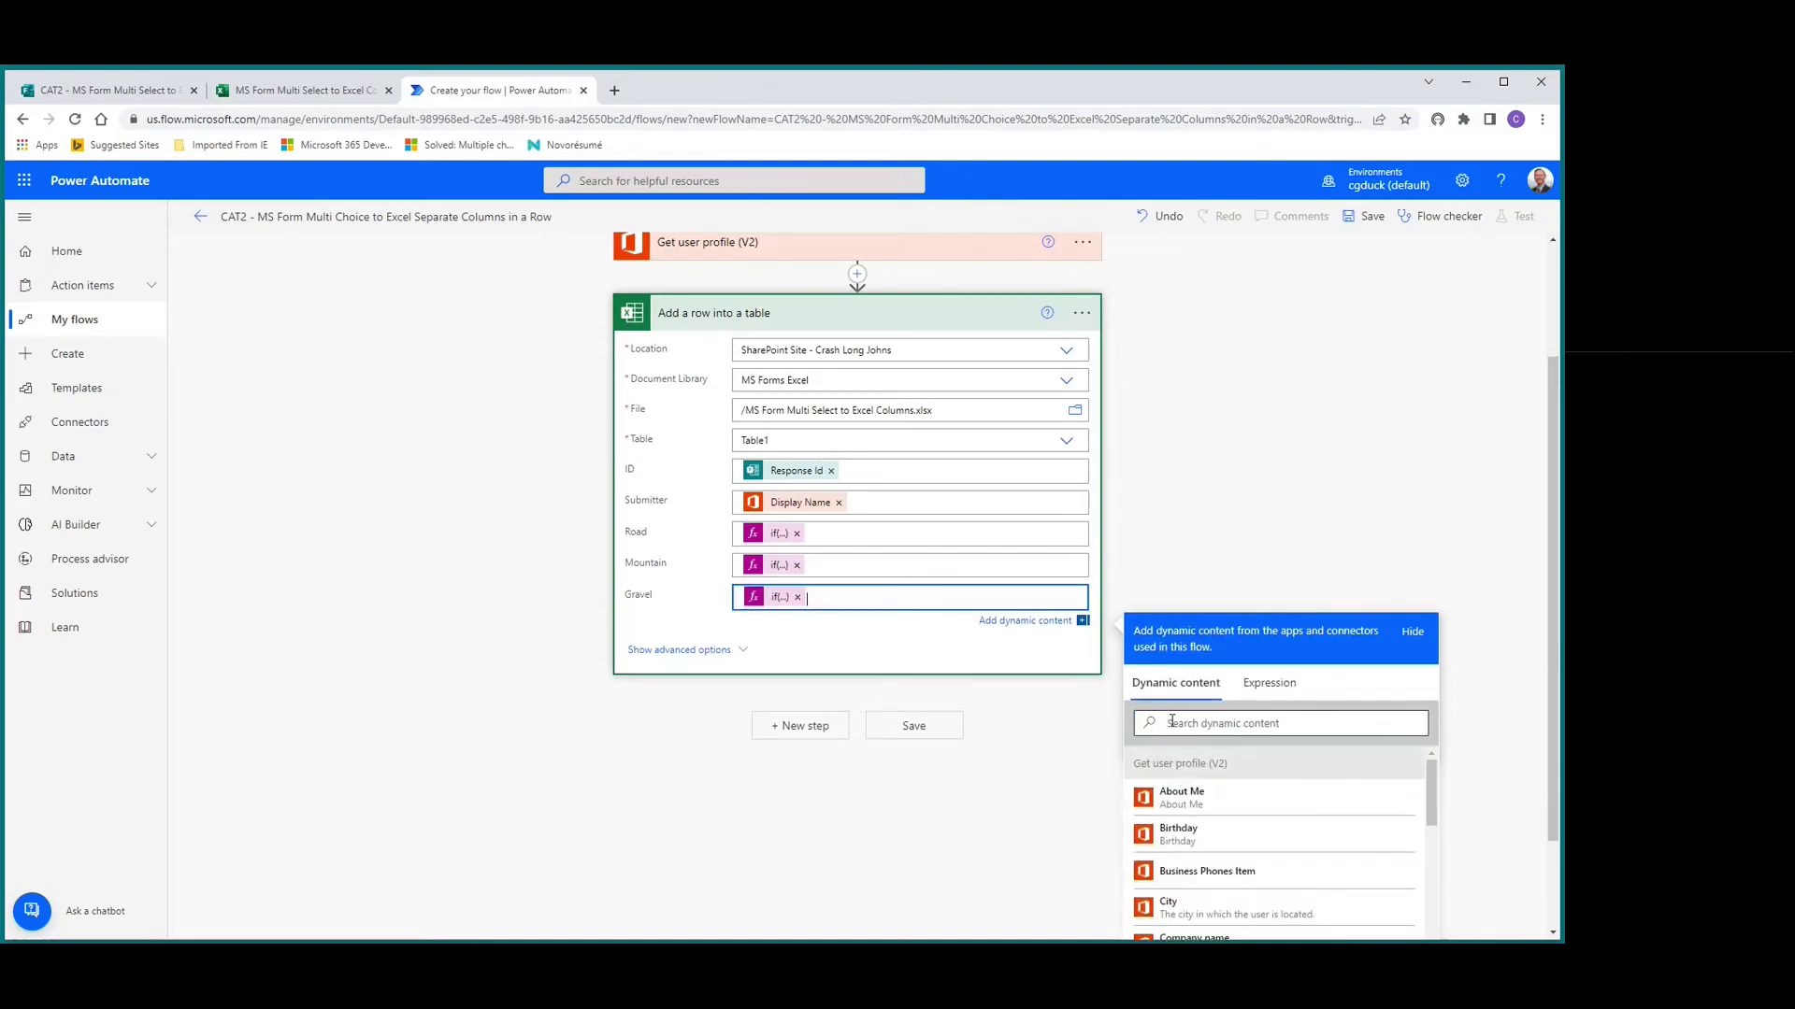
{"action": "scroll", "coordinate": [1259, 392], "scroll_direction": "up", "scroll_amount": 2}
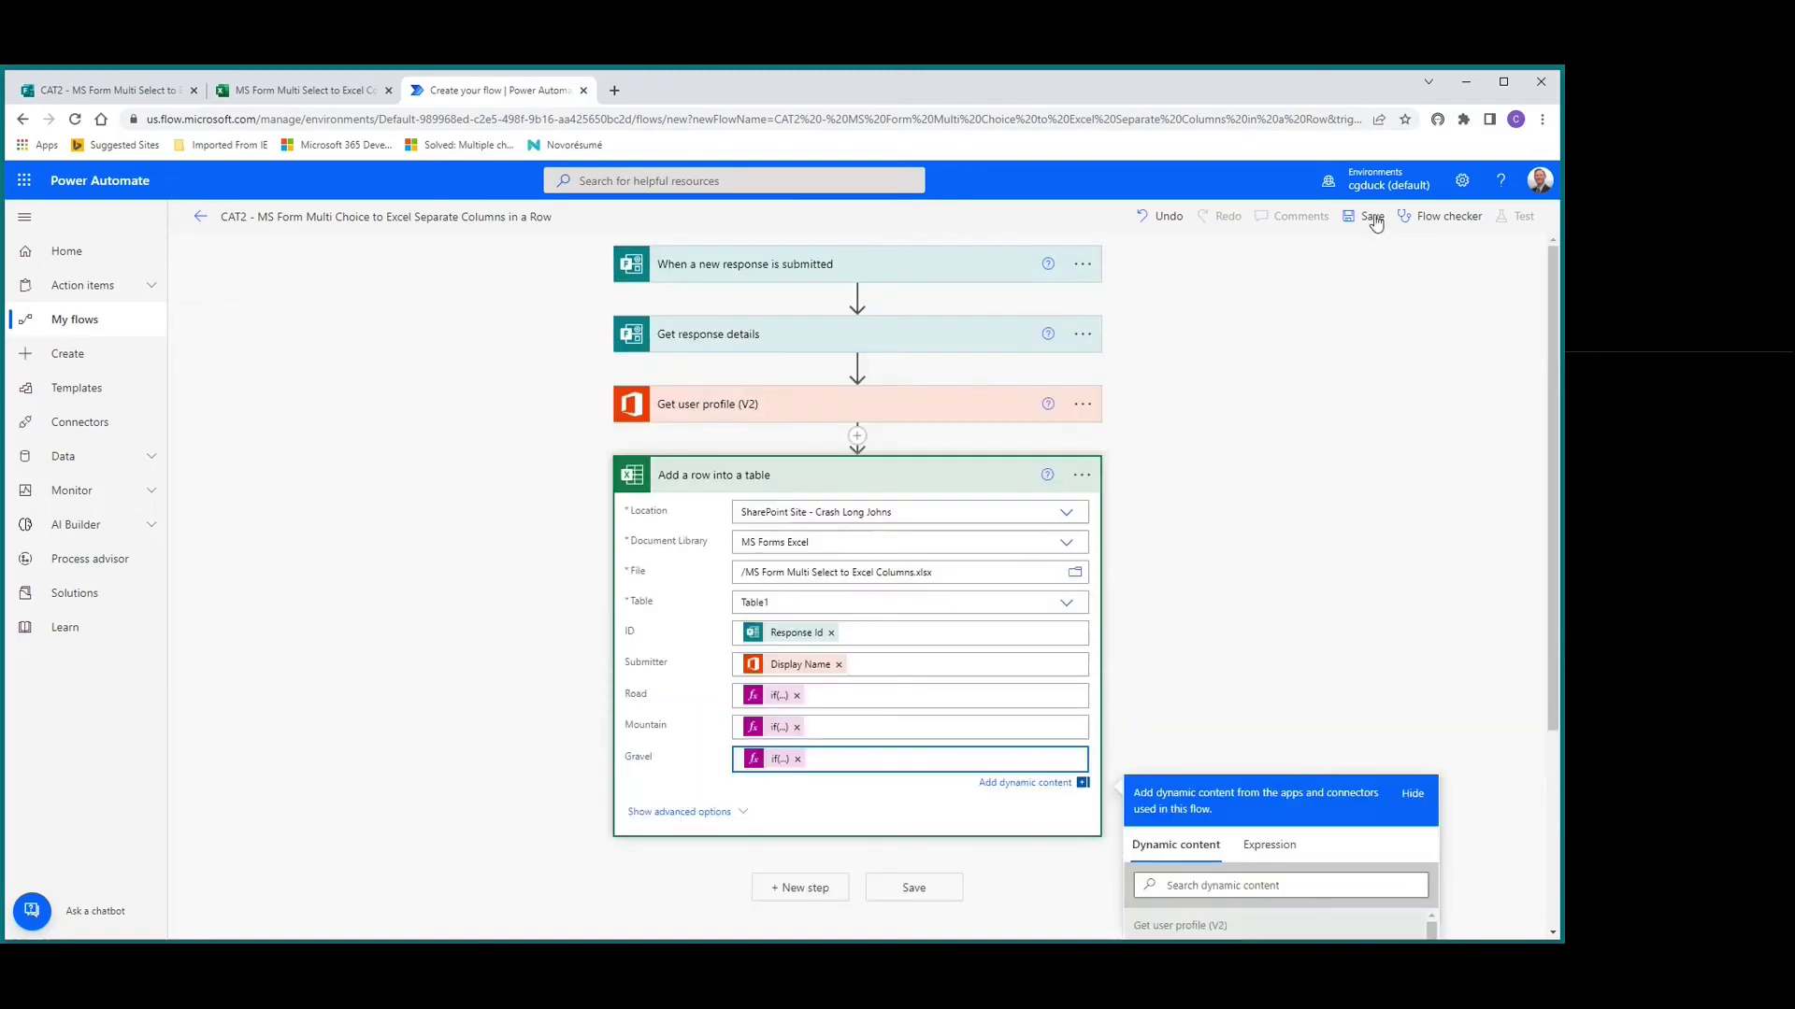
Save the flow, start a manual test run, and switch to the form preview.
{"action": "left_click", "coordinate": [1374, 220]}
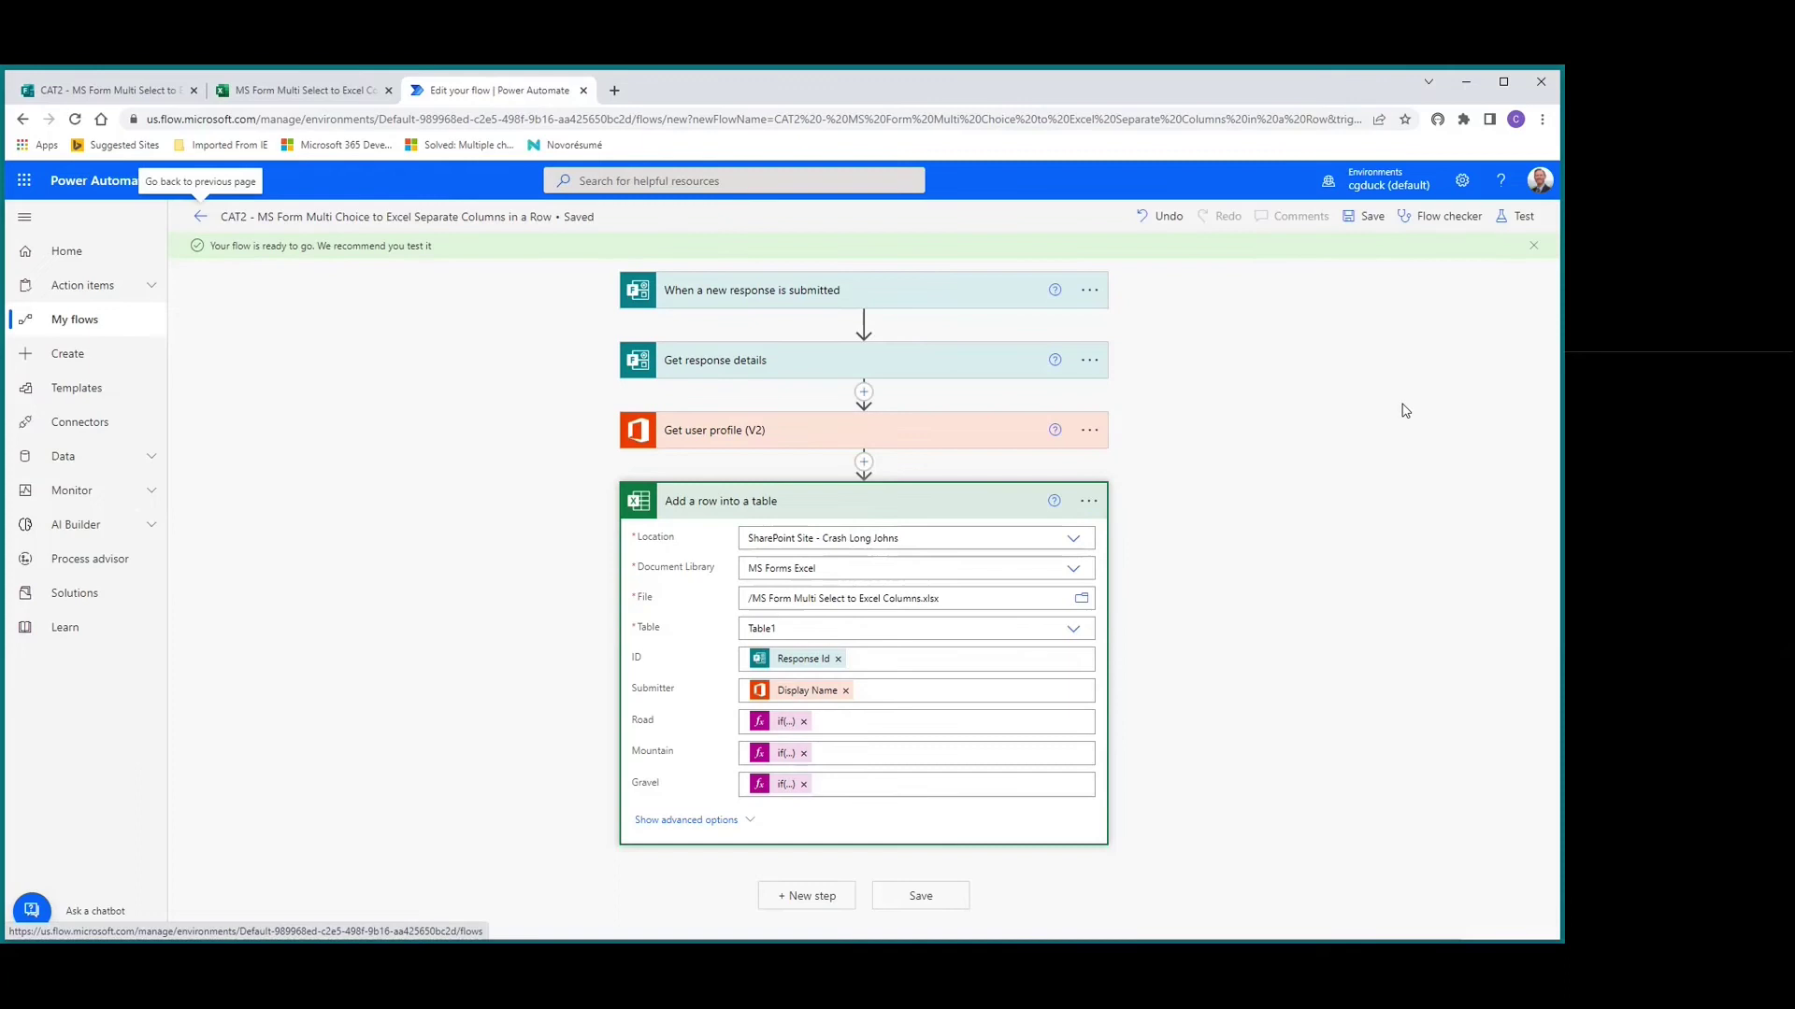
{"action": "left_click", "coordinate": [1516, 218]}
{"action": "left_click", "coordinate": [1309, 258]}
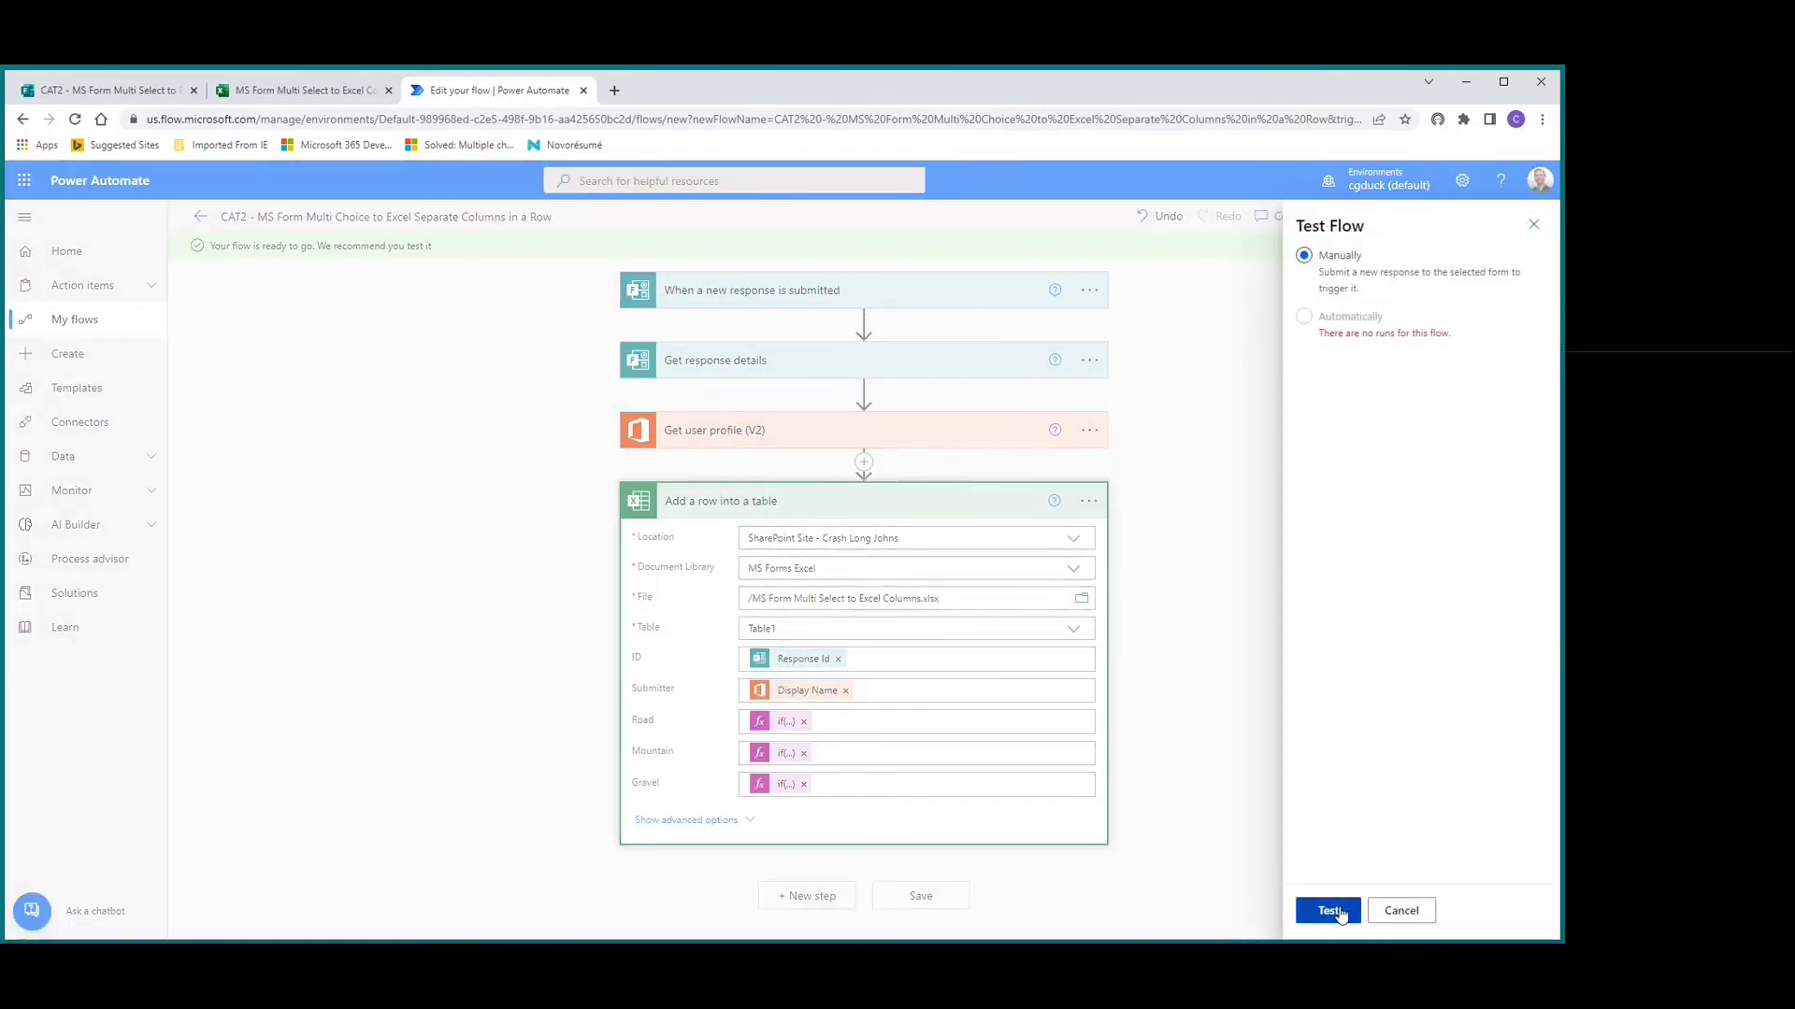
{"action": "left_click", "coordinate": [1328, 910]}
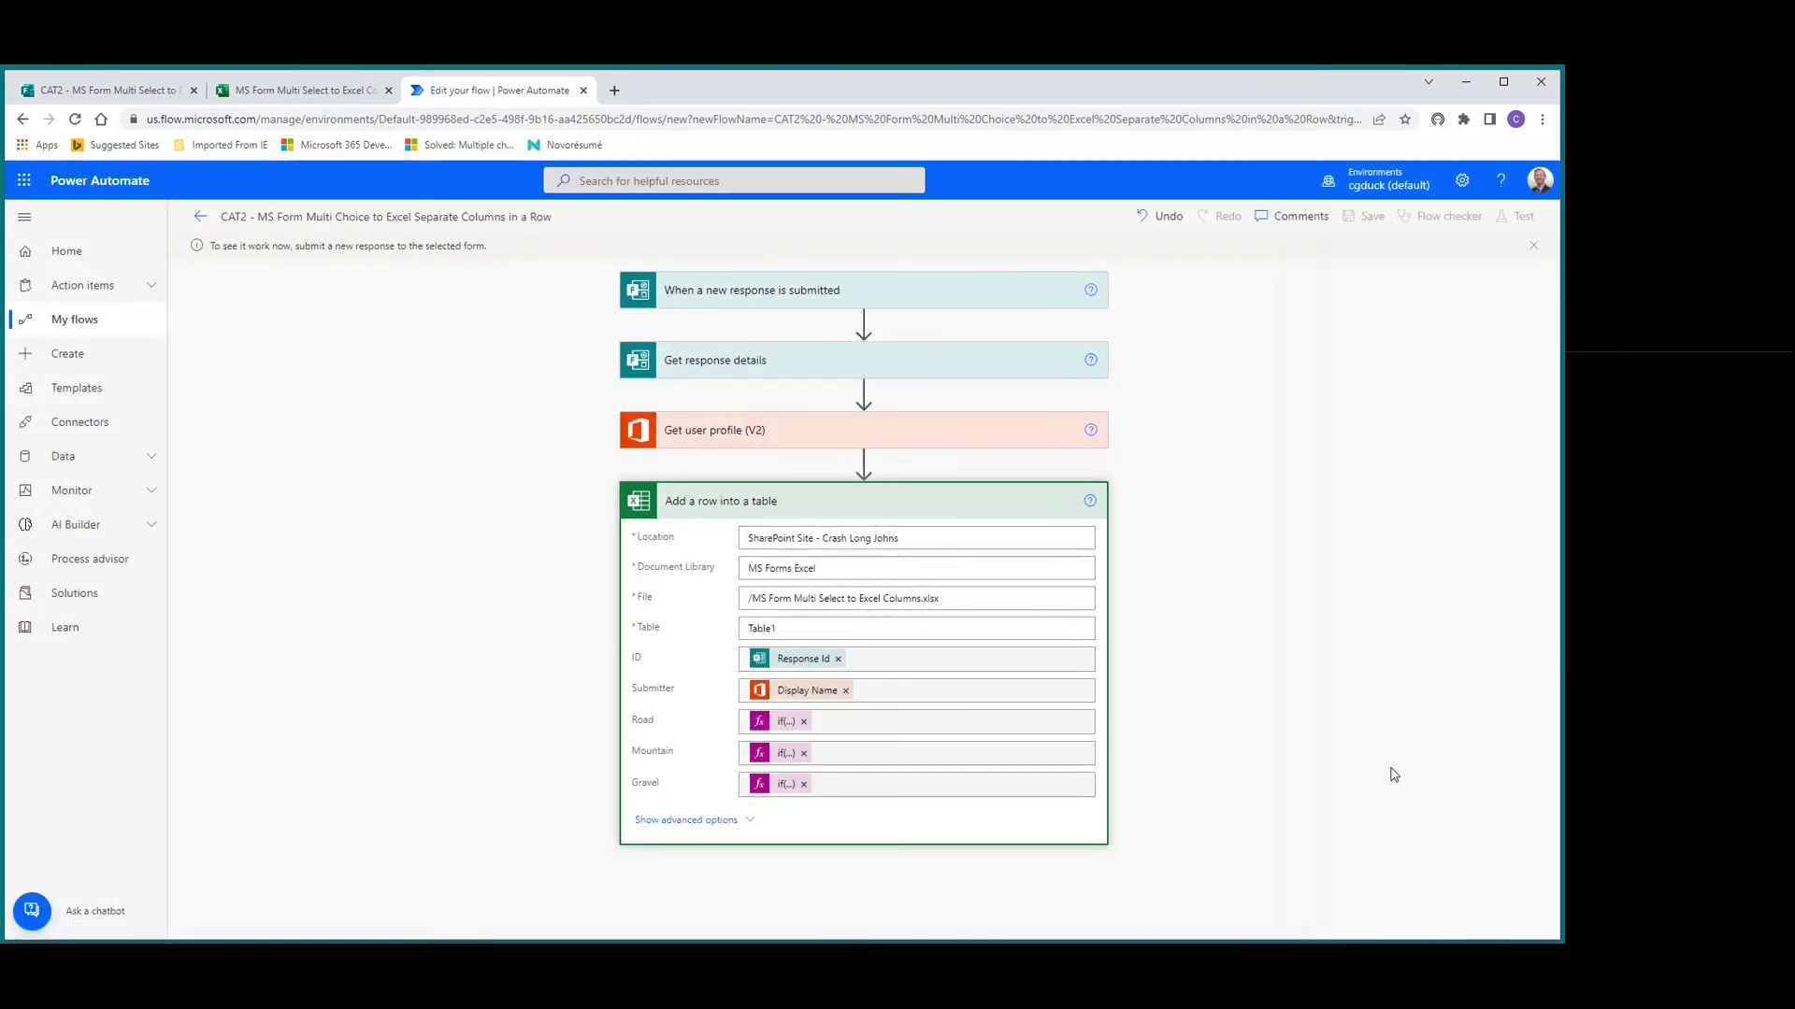
{"action": "left_click", "coordinate": [105, 91]}
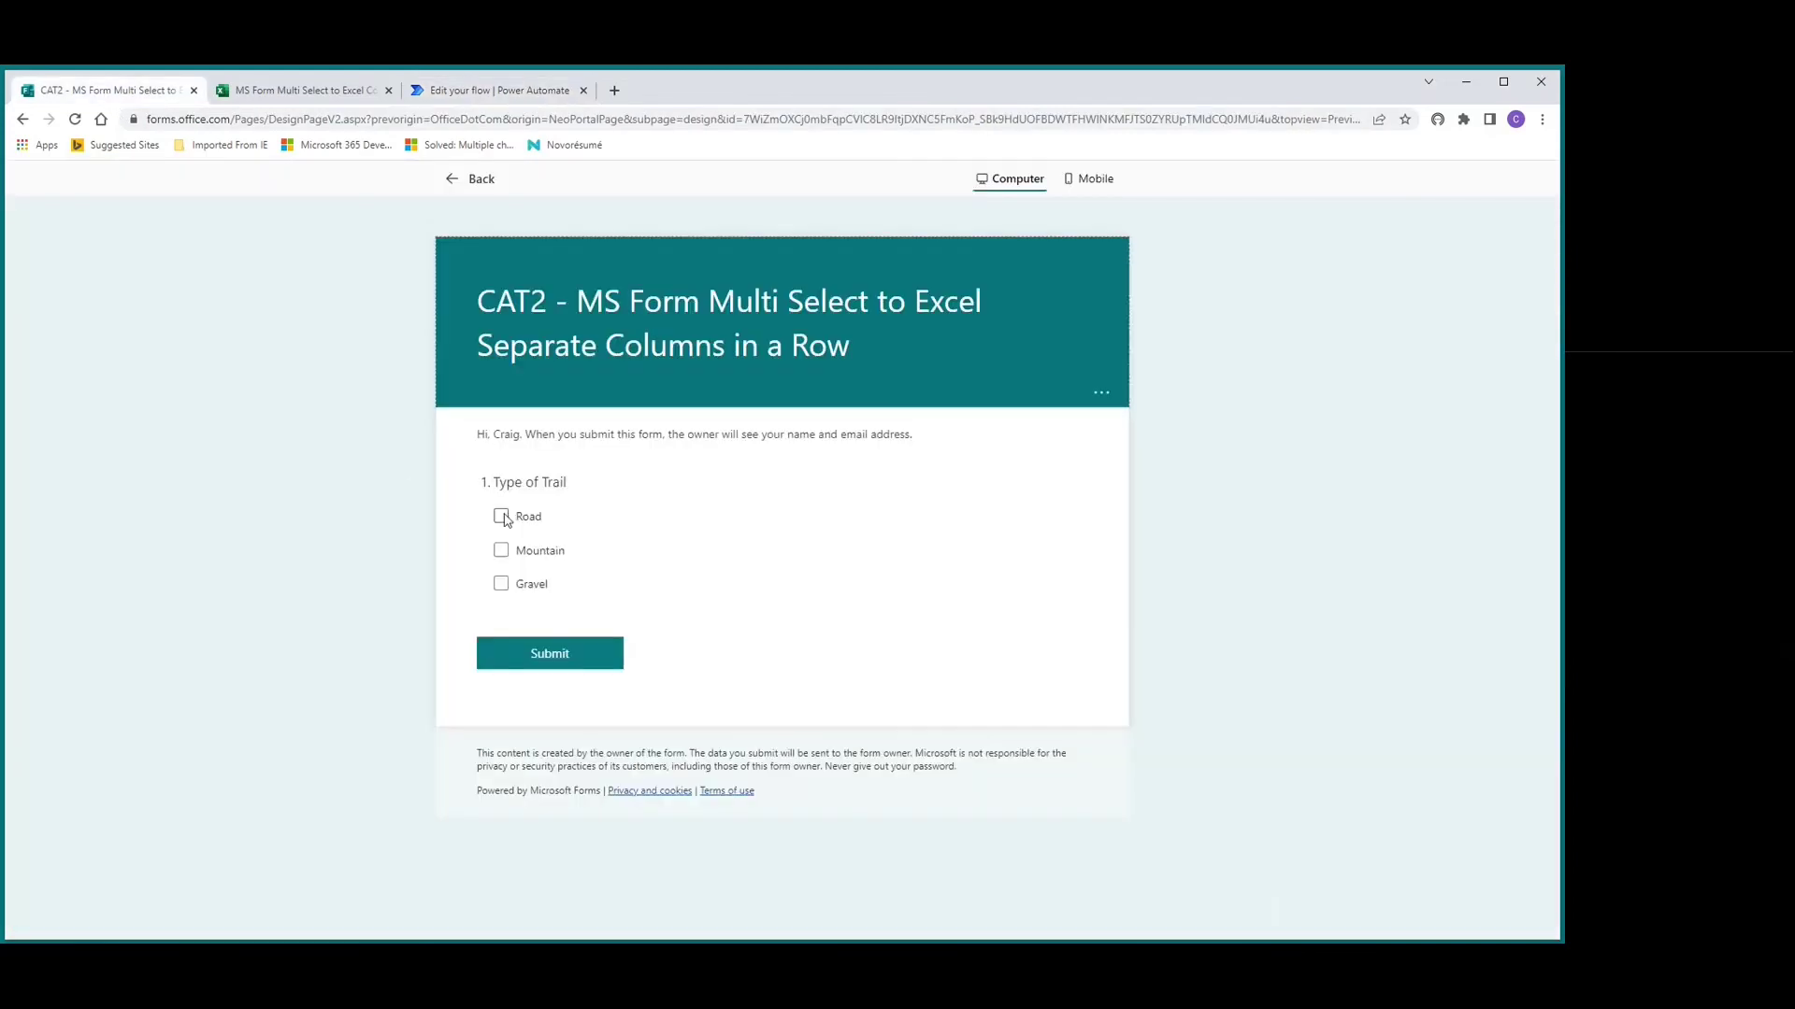
Tick Road and Gravel in the Type of Trail question and submit.
{"action": "left_click", "coordinate": [502, 517]}
{"action": "left_click", "coordinate": [503, 584]}
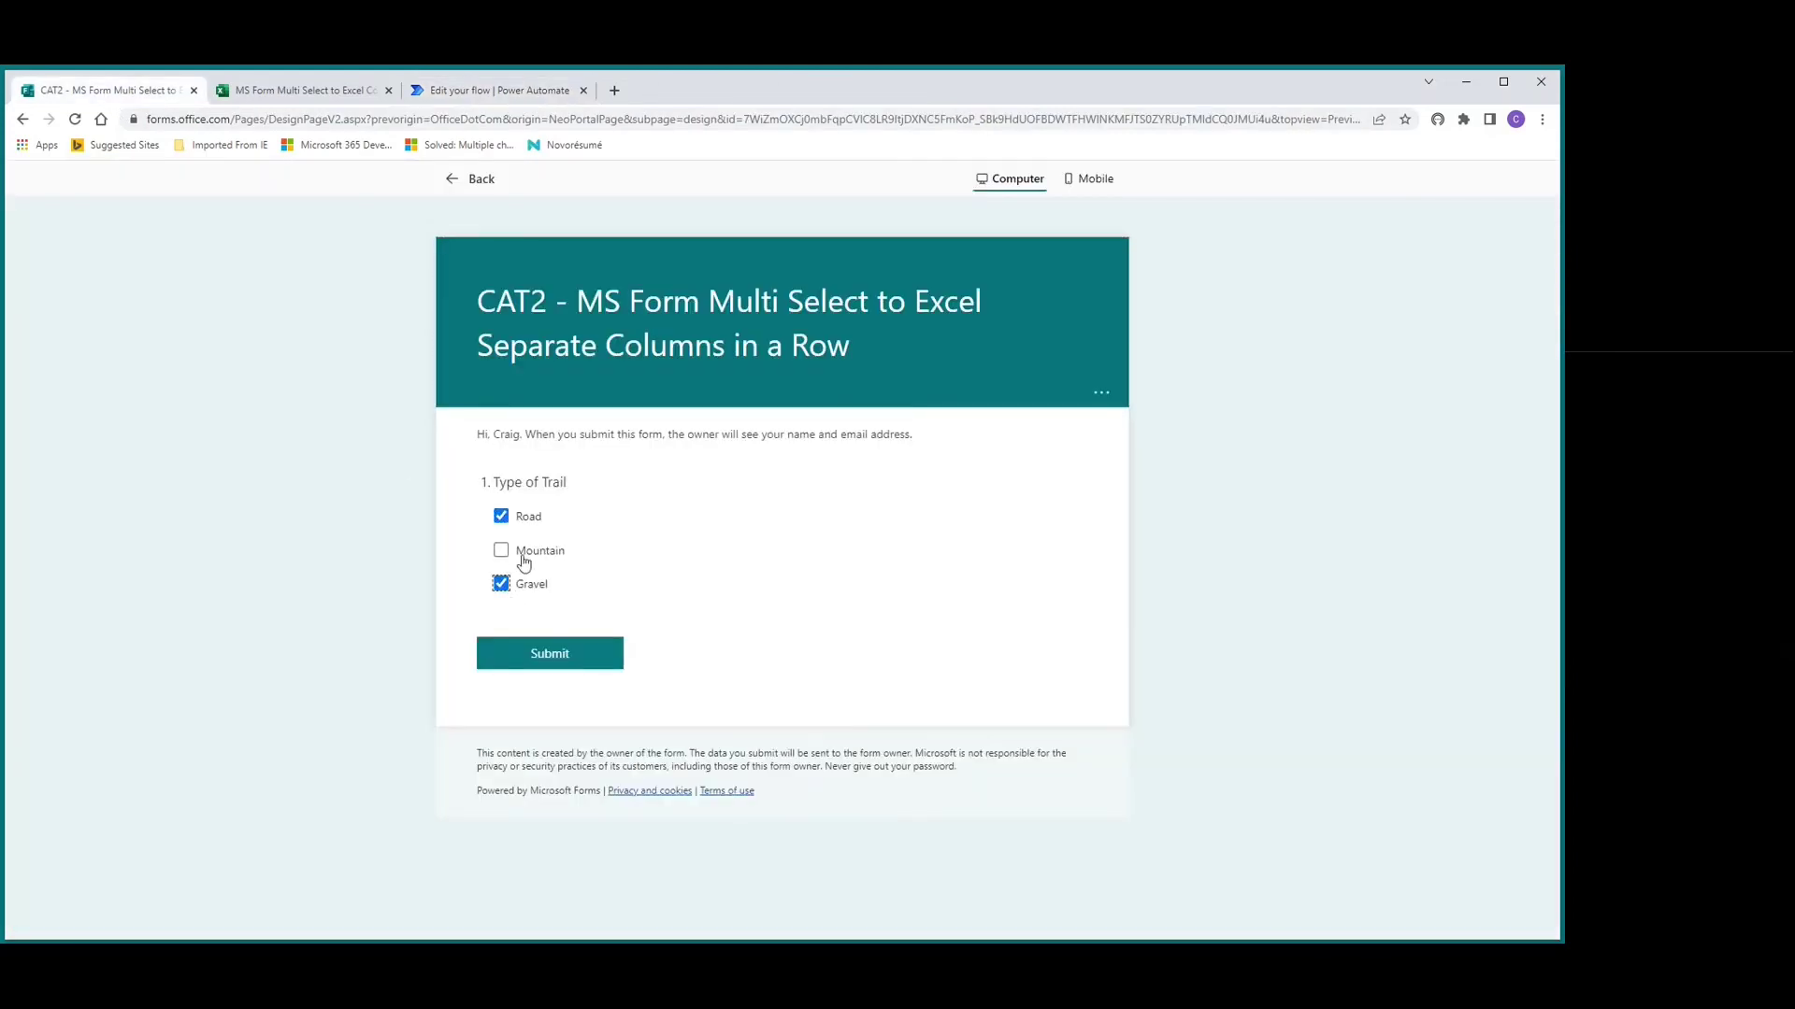
{"action": "left_click", "coordinate": [564, 662]}
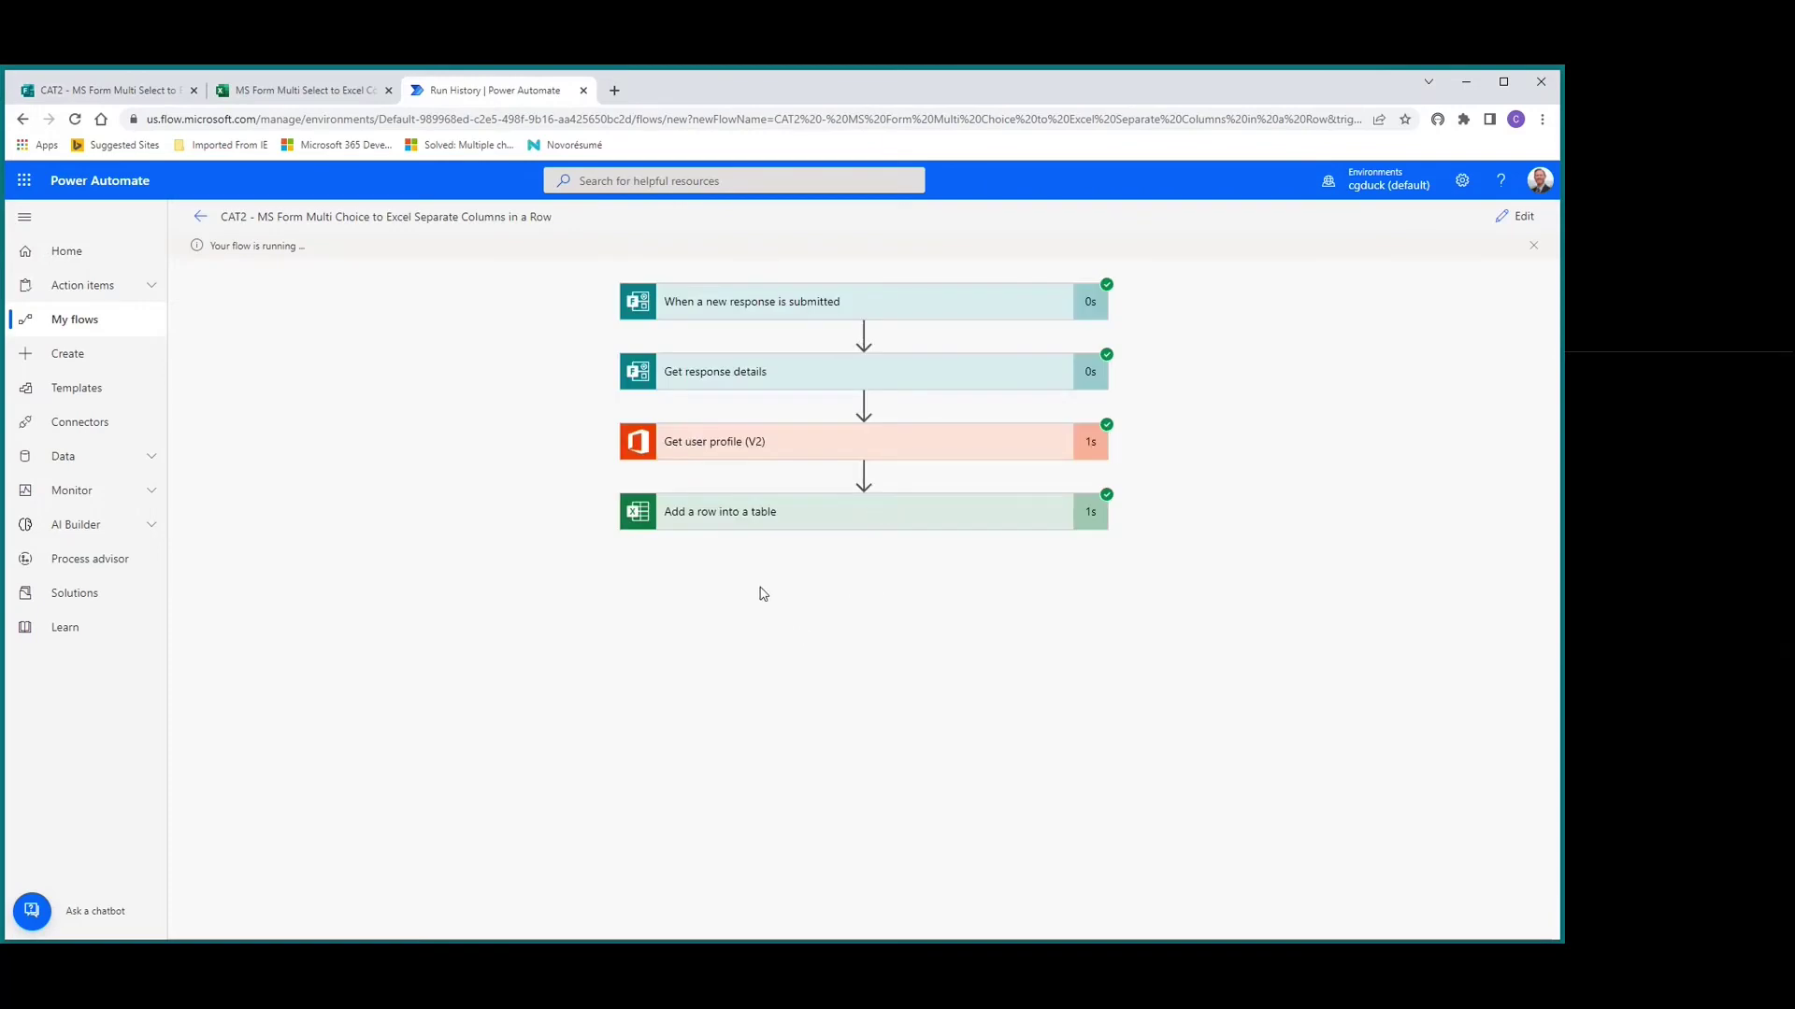
Verify the Excel table's new row reads Road Yes, Mountain No, Gravel Yes, then return to run history.
{"action": "left_click", "coordinate": [307, 94]}
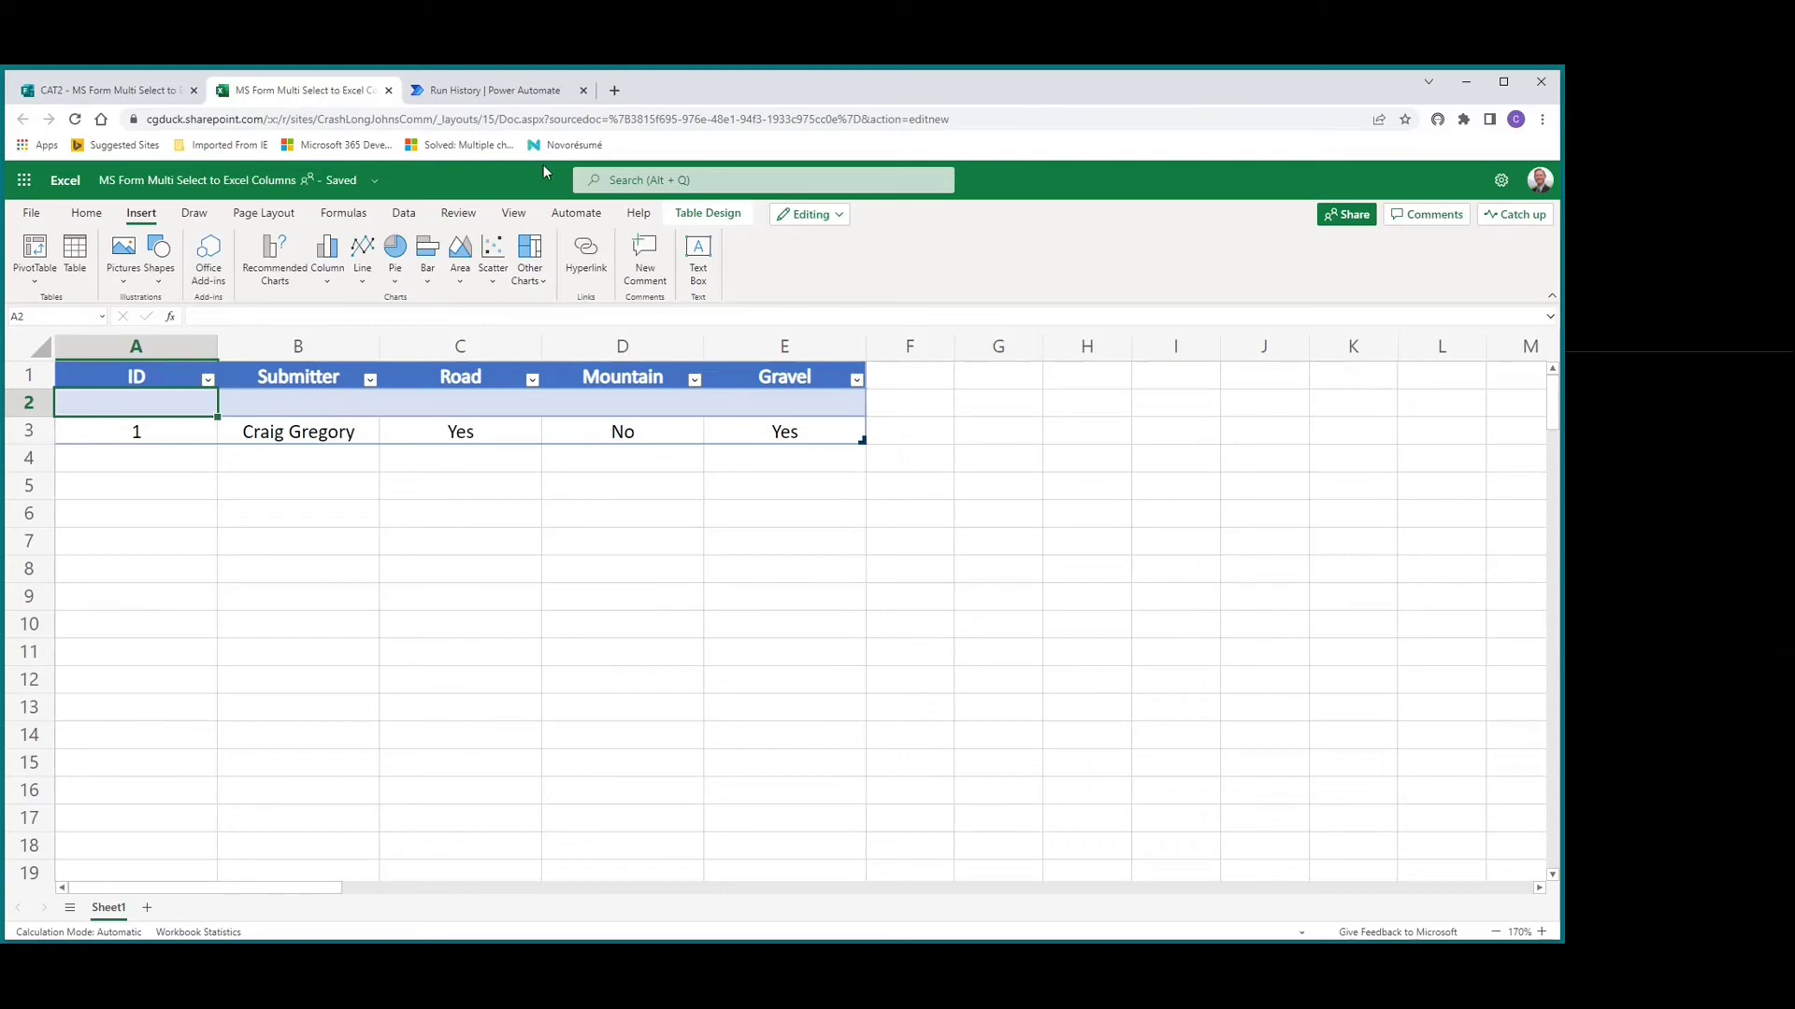
{"action": "left_click", "coordinate": [468, 91]}
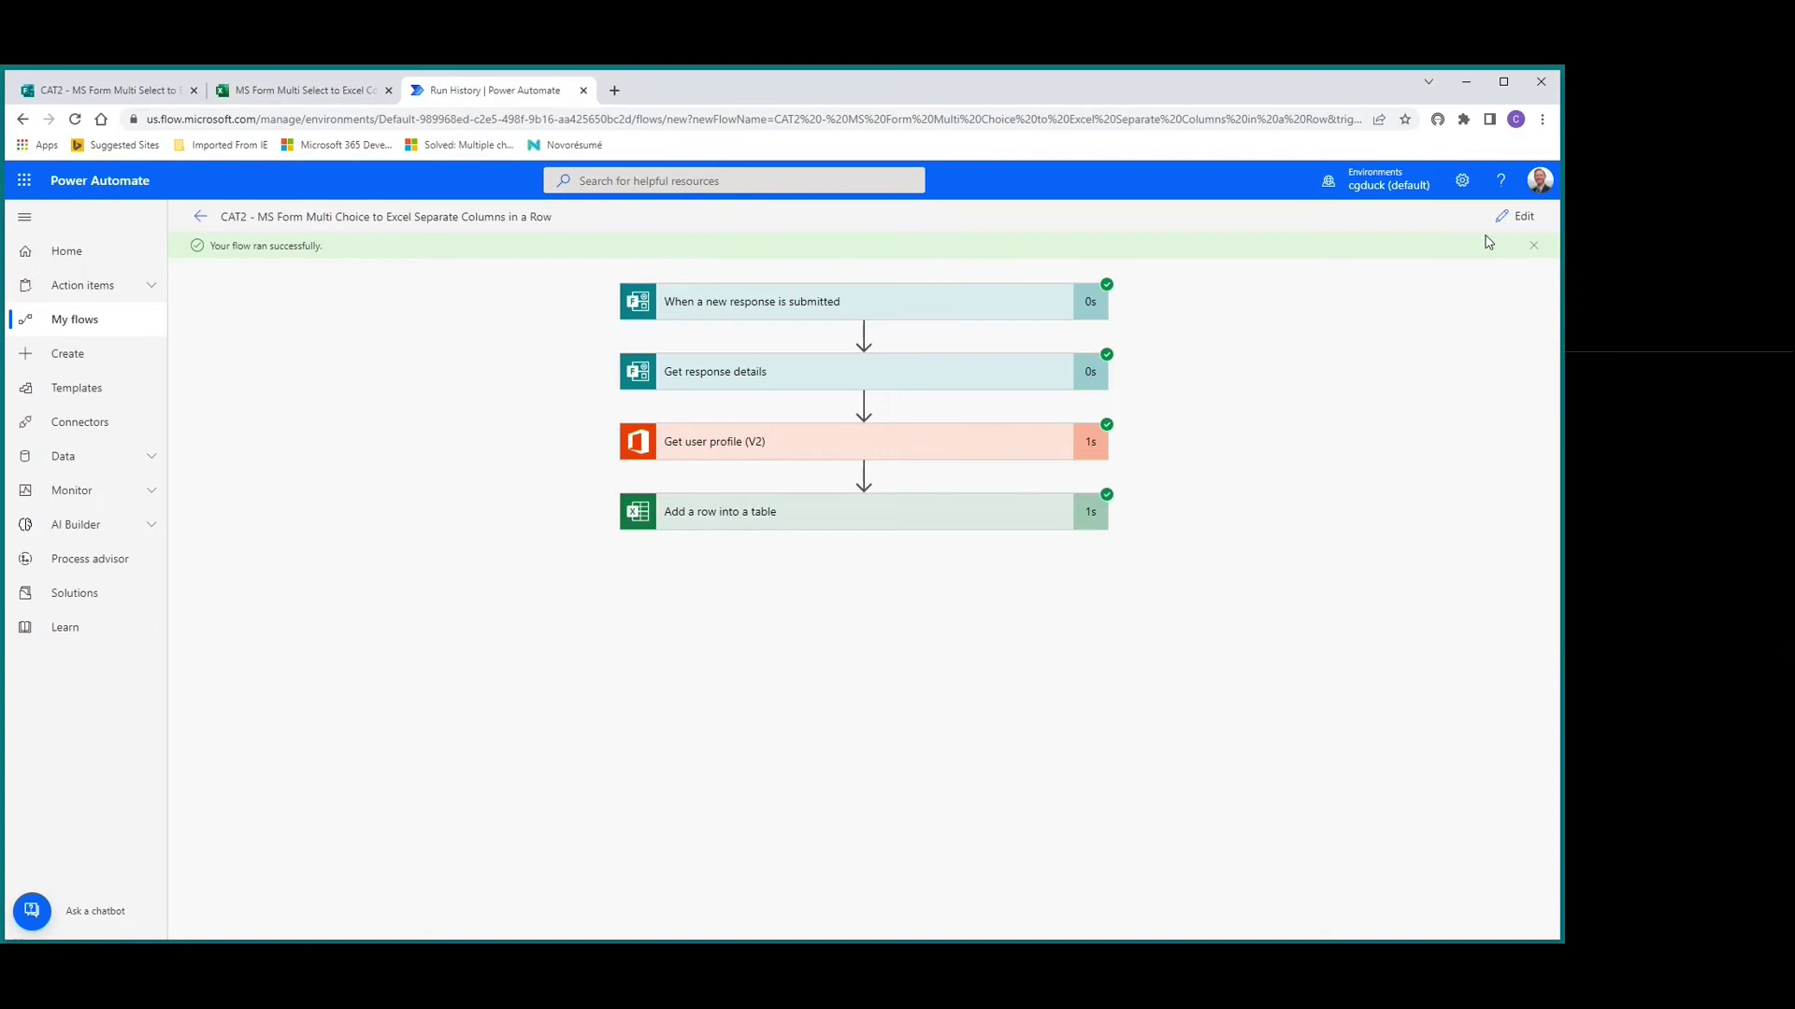
Edit the flow and change Road's if() expression to return 'X' instead of 'Yes' and '' instead of 'No'.
{"action": "left_click", "coordinate": [1514, 216]}
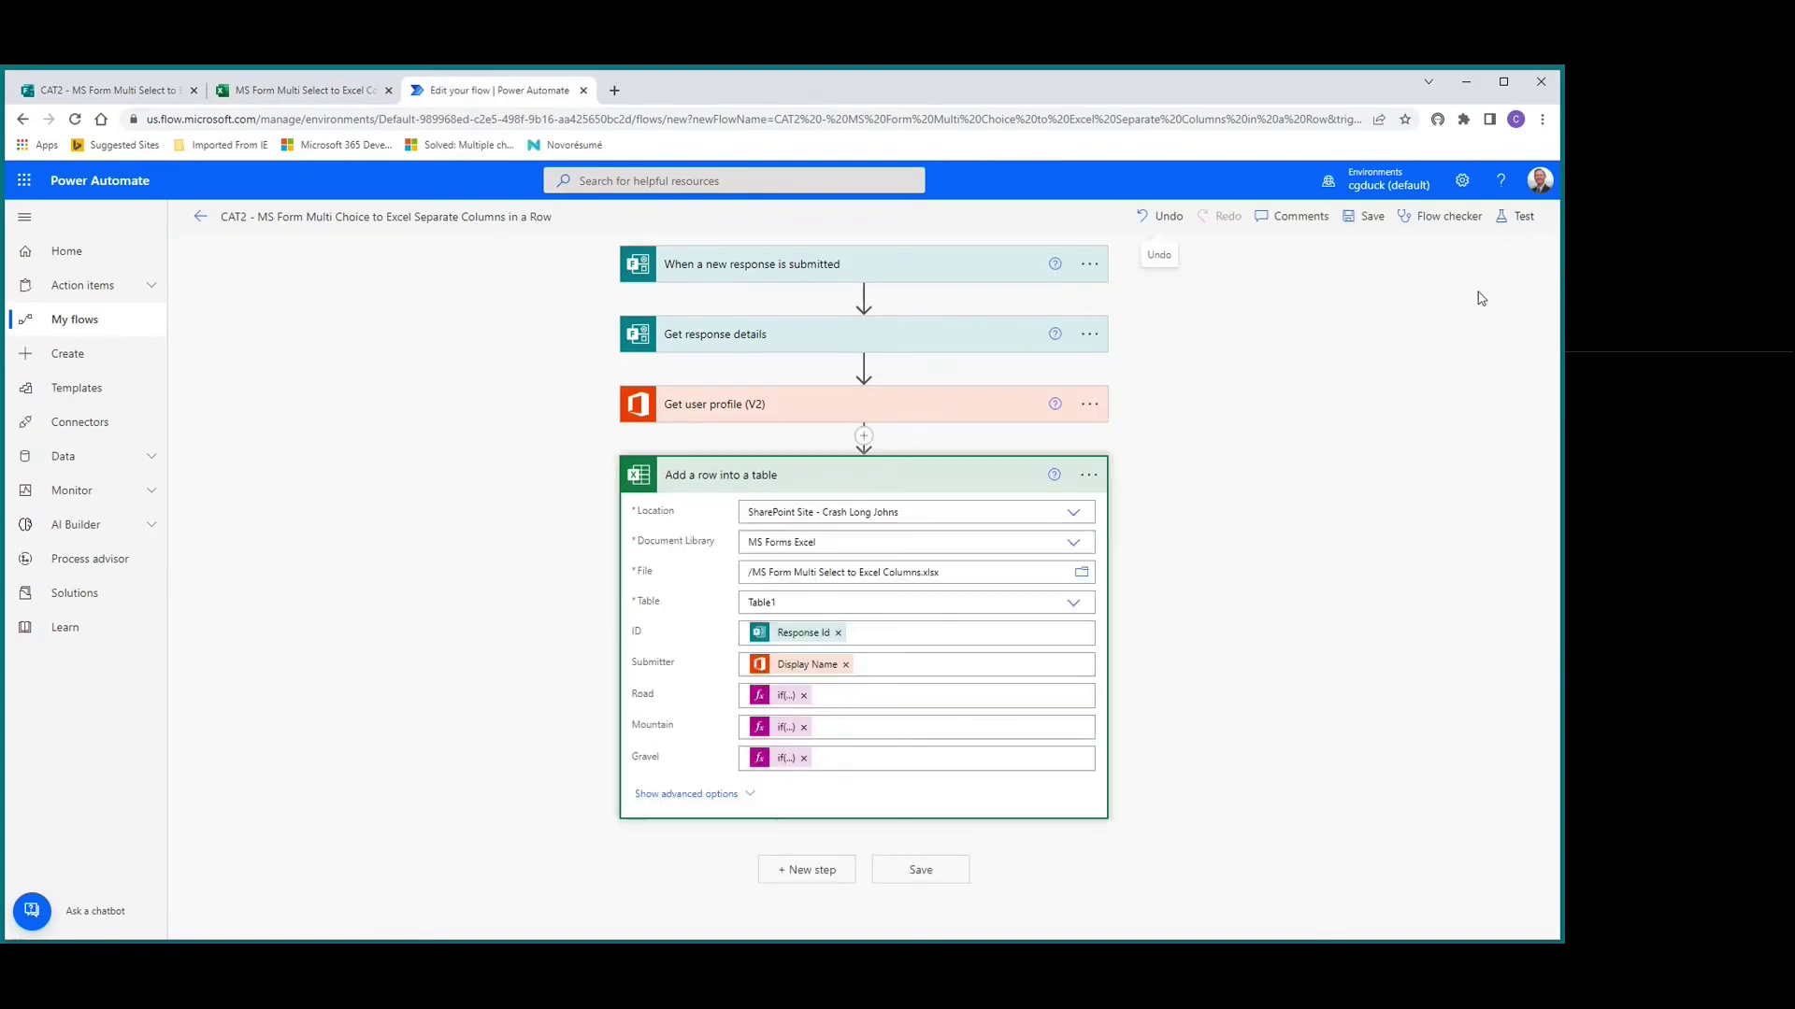
{"action": "left_click", "coordinate": [784, 698]}
{"action": "scroll", "coordinate": [1270, 590], "scroll_direction": "down", "scroll_amount": 1}
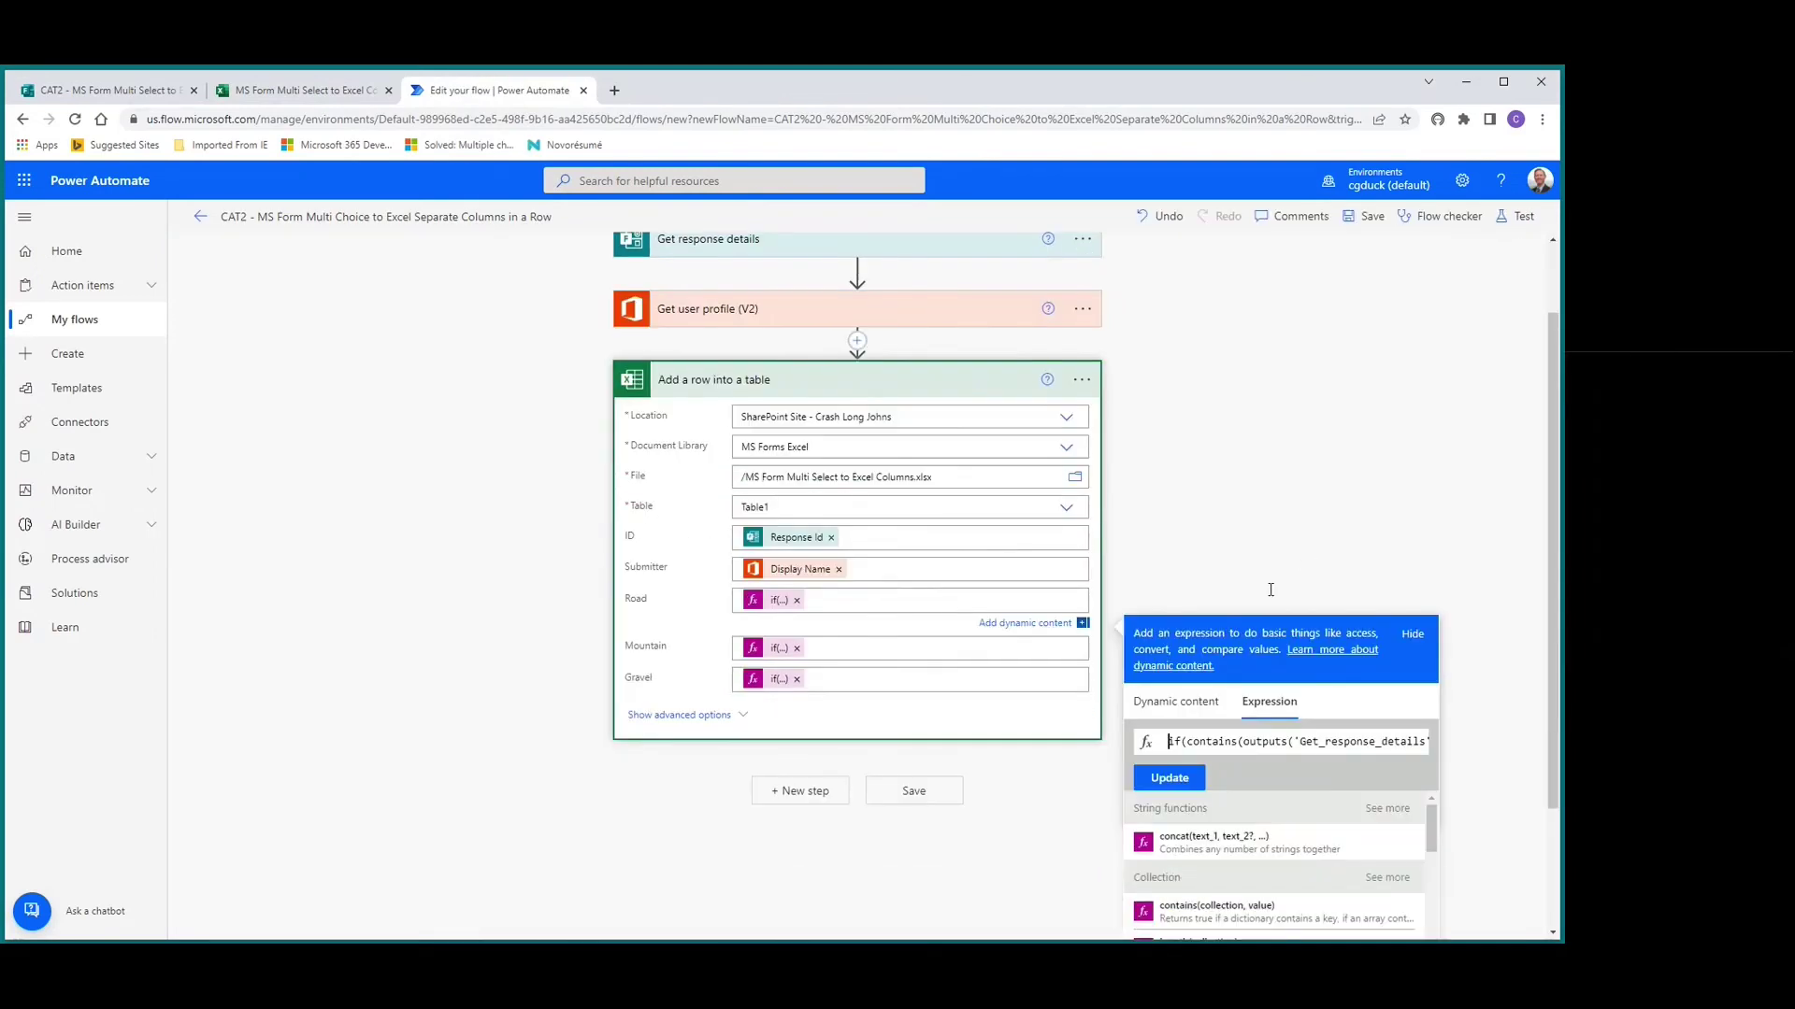
{"action": "scroll", "coordinate": [1270, 590], "scroll_direction": "down", "scroll_amount": 1}
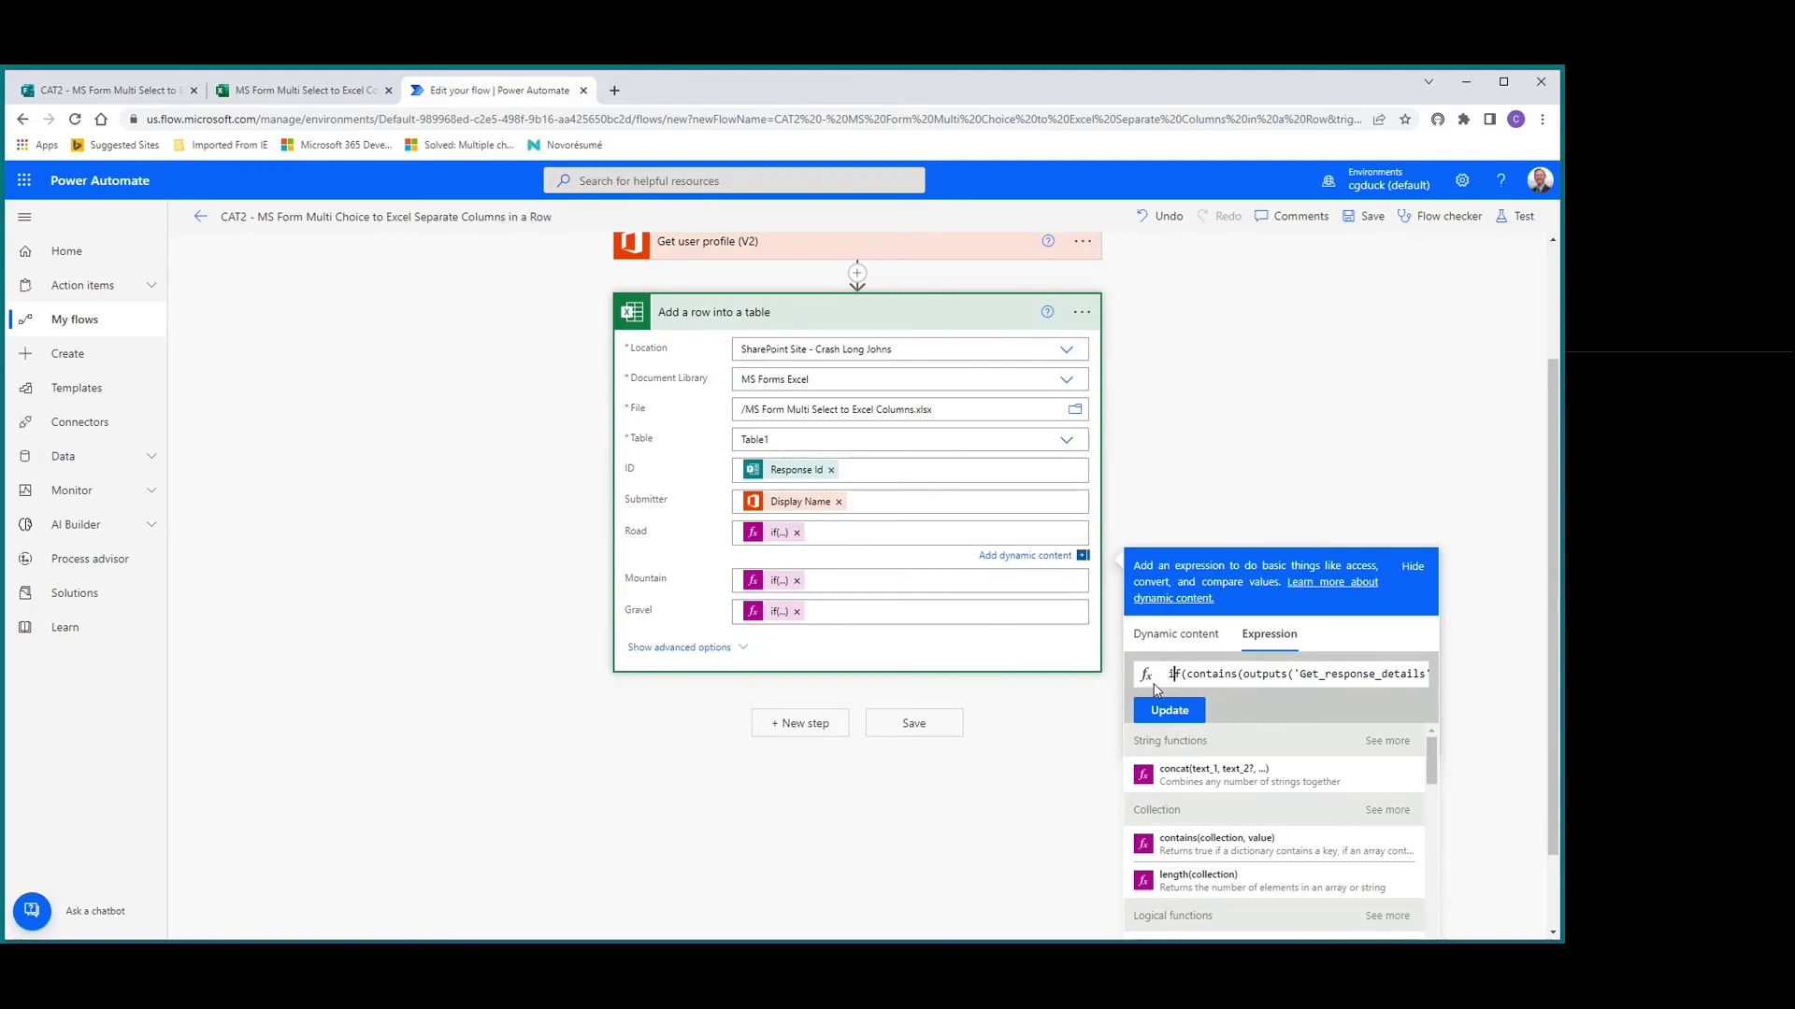
{"action": "key", "text": "Right"}
{"action": "key", "text": "Right"}
{"action": "key", "text": "Right"}
{"action": "key", "text": "Right"}
{"action": "key", "text": "Right"}
{"action": "key", "text": "Right"}
{"action": "key", "text": "Right"}
{"action": "key", "text": "Right"}
{"action": "key", "text": "Right"}
{"action": "key", "text": "Right"}
{"action": "key", "text": "Right"}
{"action": "key", "text": "Right"}
{"action": "key", "text": "Right"}
{"action": "key", "text": "Right"}
{"action": "key", "text": "Right"}
{"action": "key", "text": "Right"}
{"action": "key", "text": "Right"}
{"action": "key", "text": "Right"}
{"action": "key", "text": "Right"}
{"action": "key", "text": "Right"}
{"action": "key", "text": "End"}
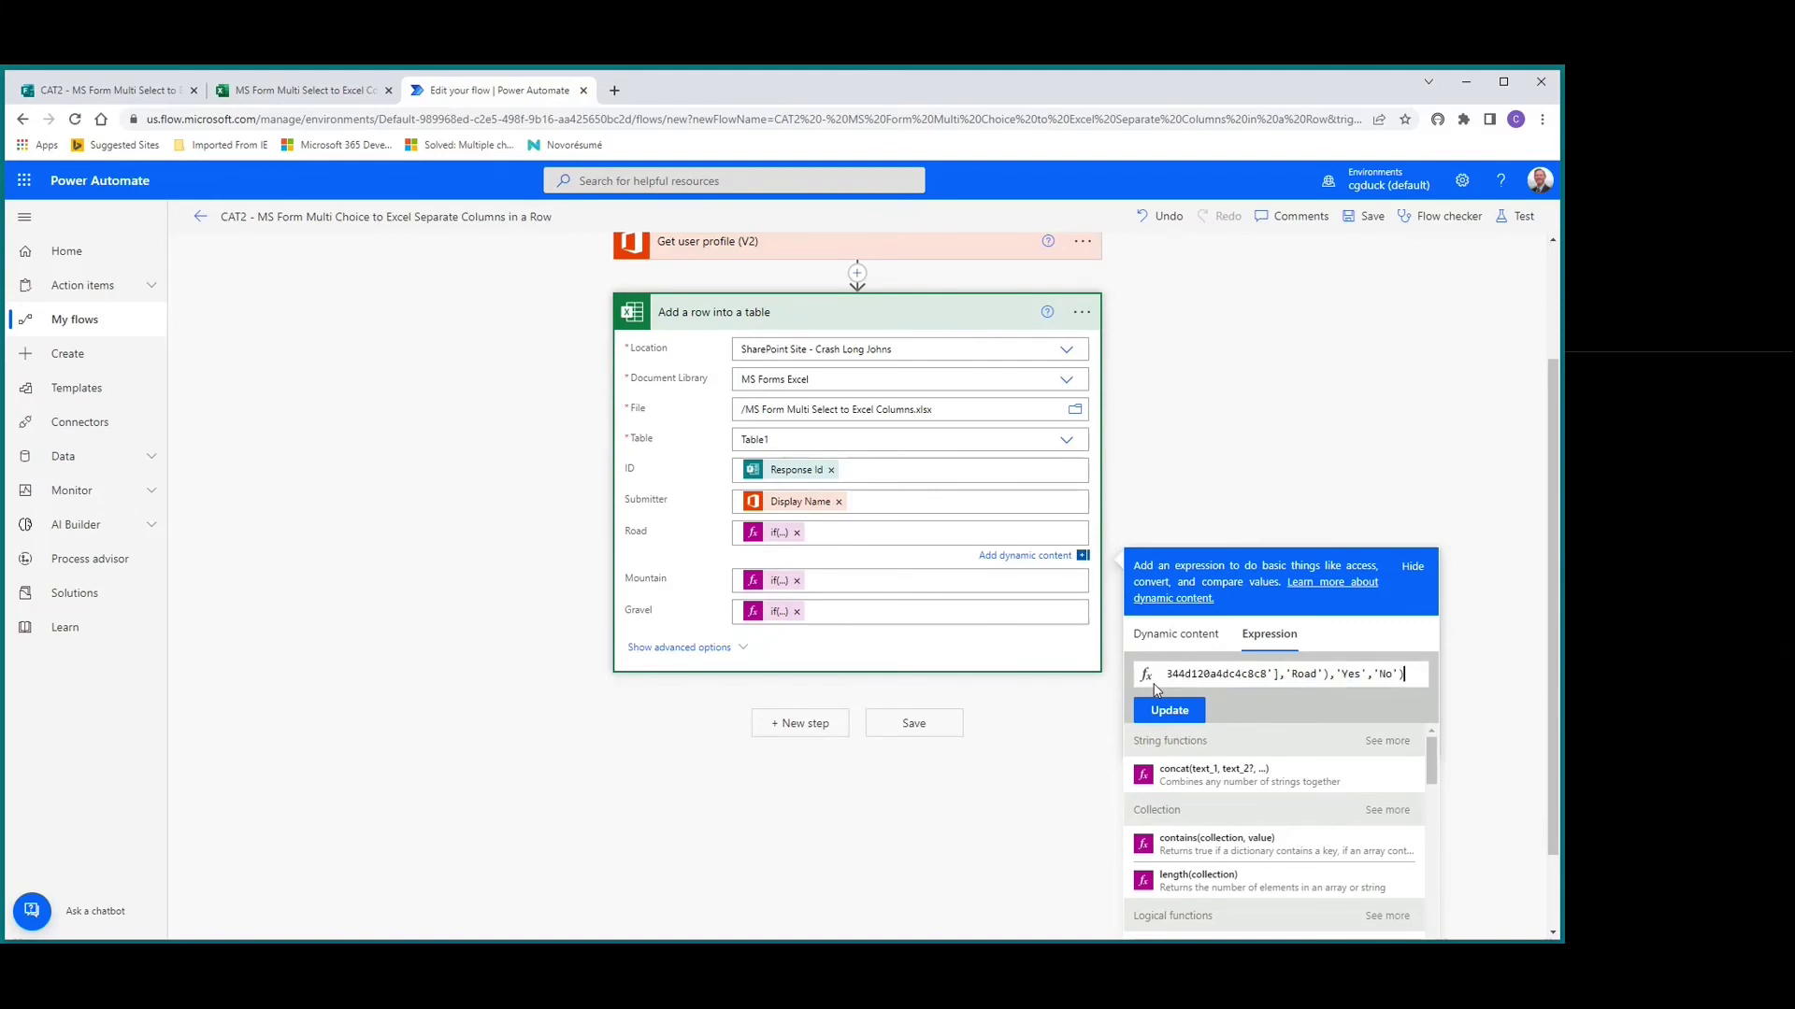
{"action": "left_click", "coordinate": [1340, 677]}
{"action": "type", "text": "X"}
{"action": "key", "text": "Delete"}
{"action": "key", "text": "Delete"}
{"action": "key", "text": "Delete"}
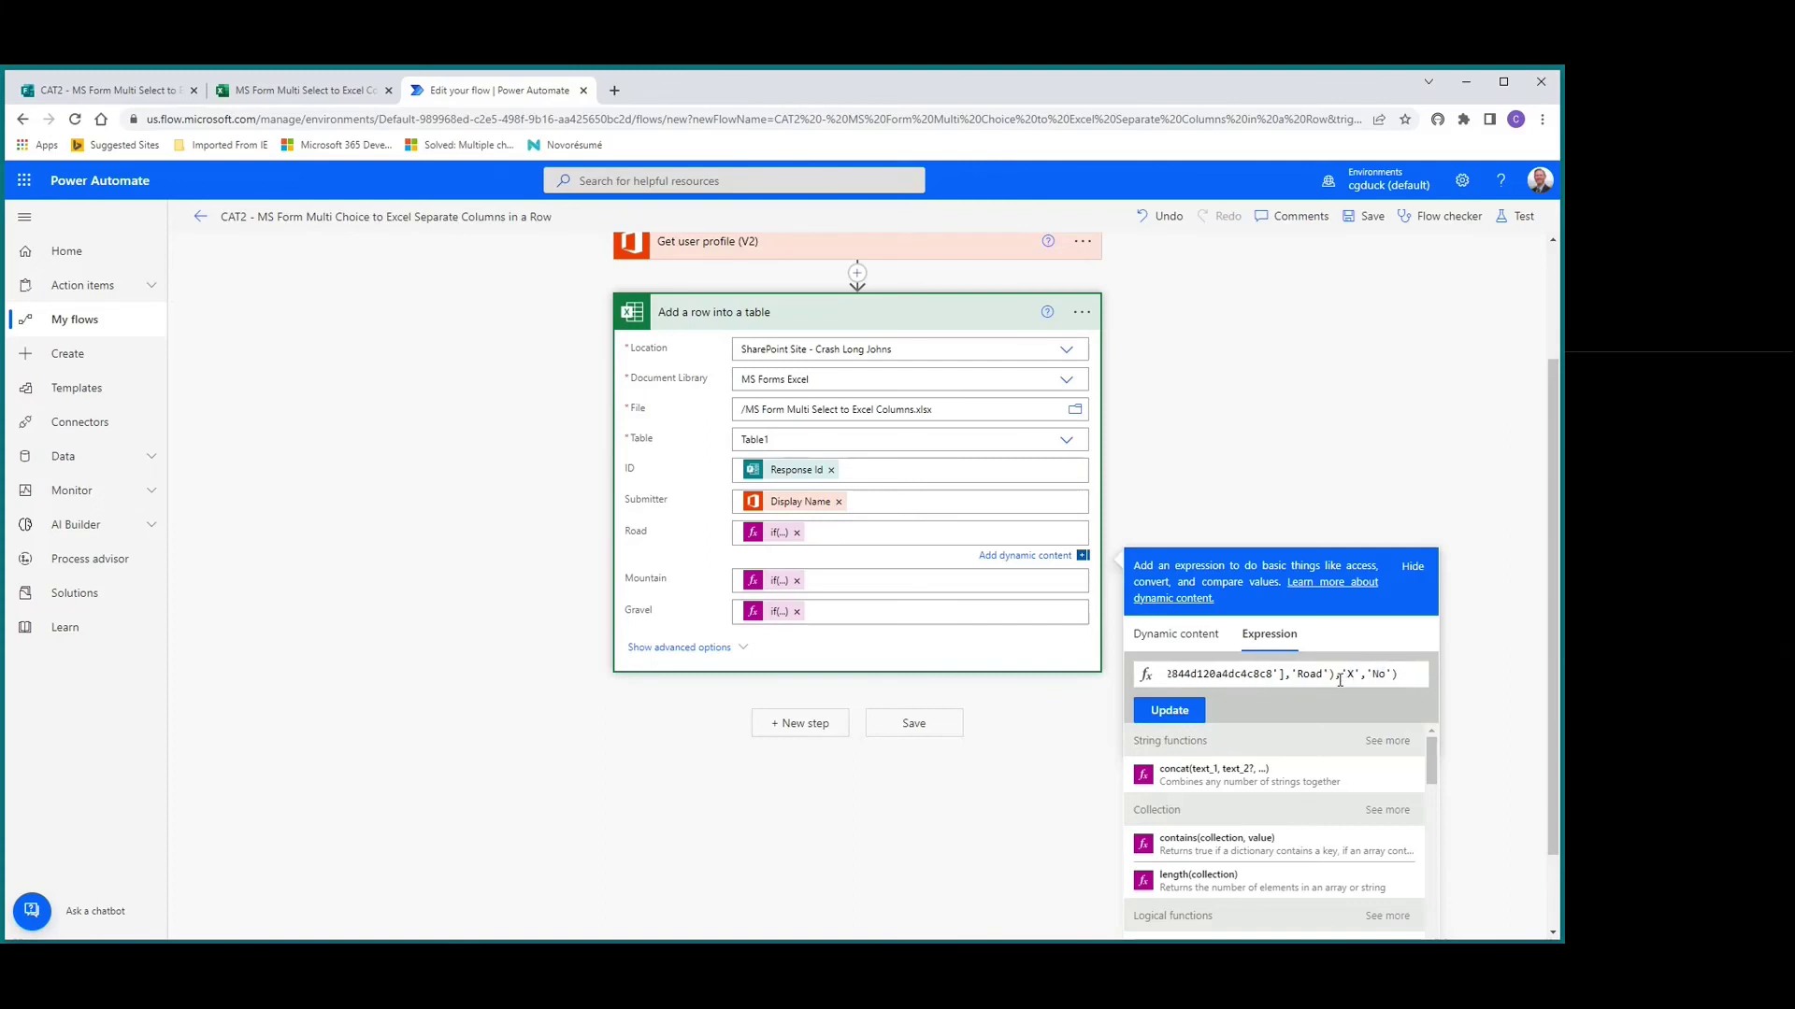
{"action": "key", "text": "Delete"}
{"action": "key", "text": "Delete"}
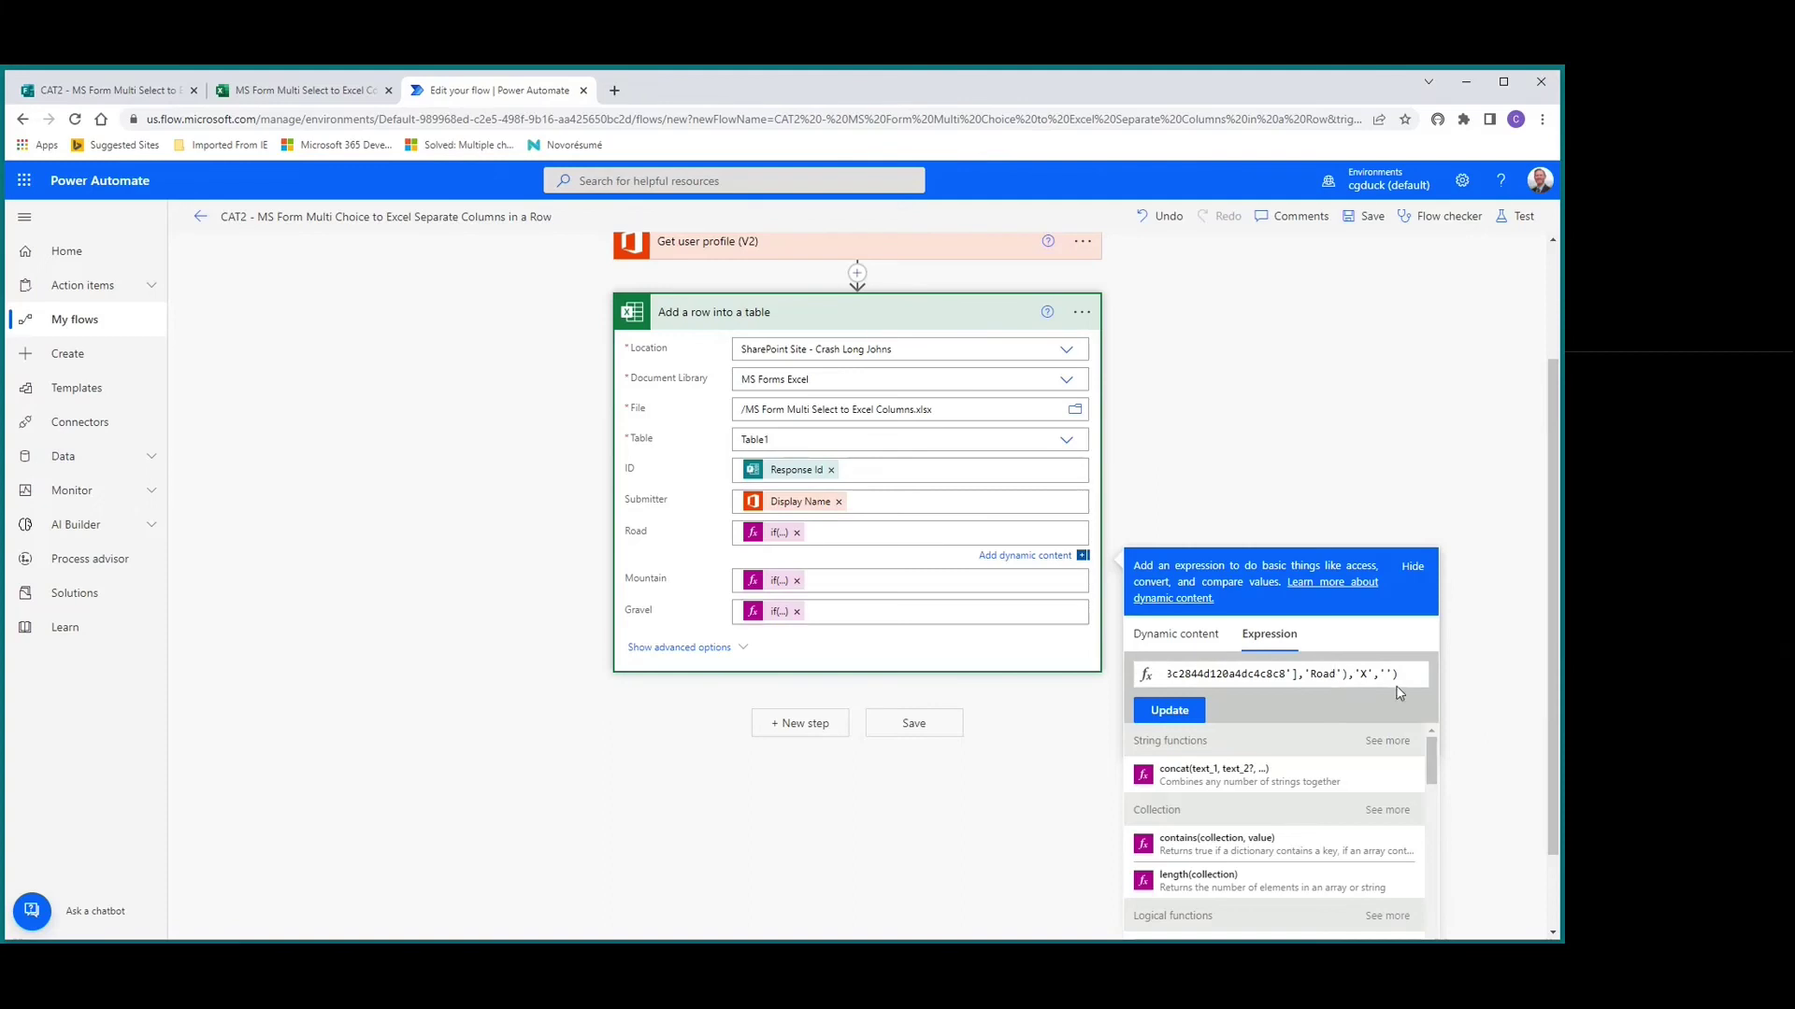
{"action": "left_click", "coordinate": [1173, 712]}
Change Mountain's if() expression to return 'X' when chosen and '' otherwise, replacing Yes/No.
{"action": "left_click", "coordinate": [783, 745]}
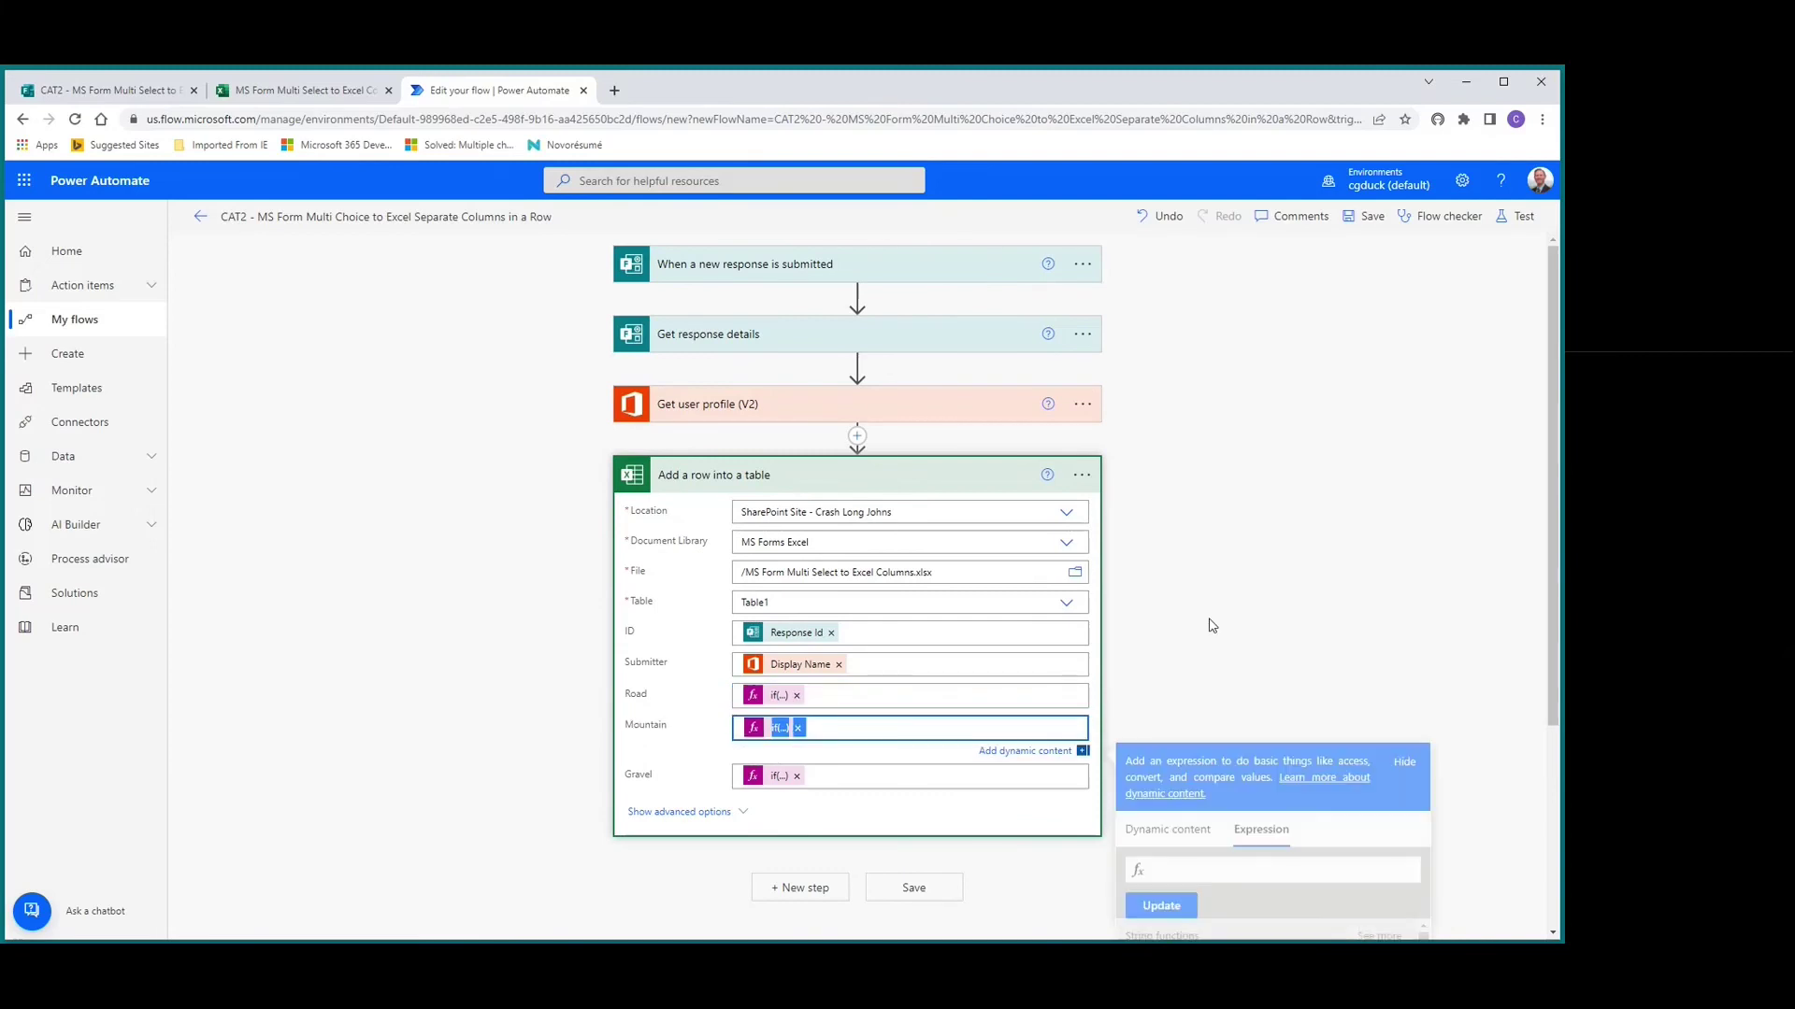
{"action": "key", "text": "End"}
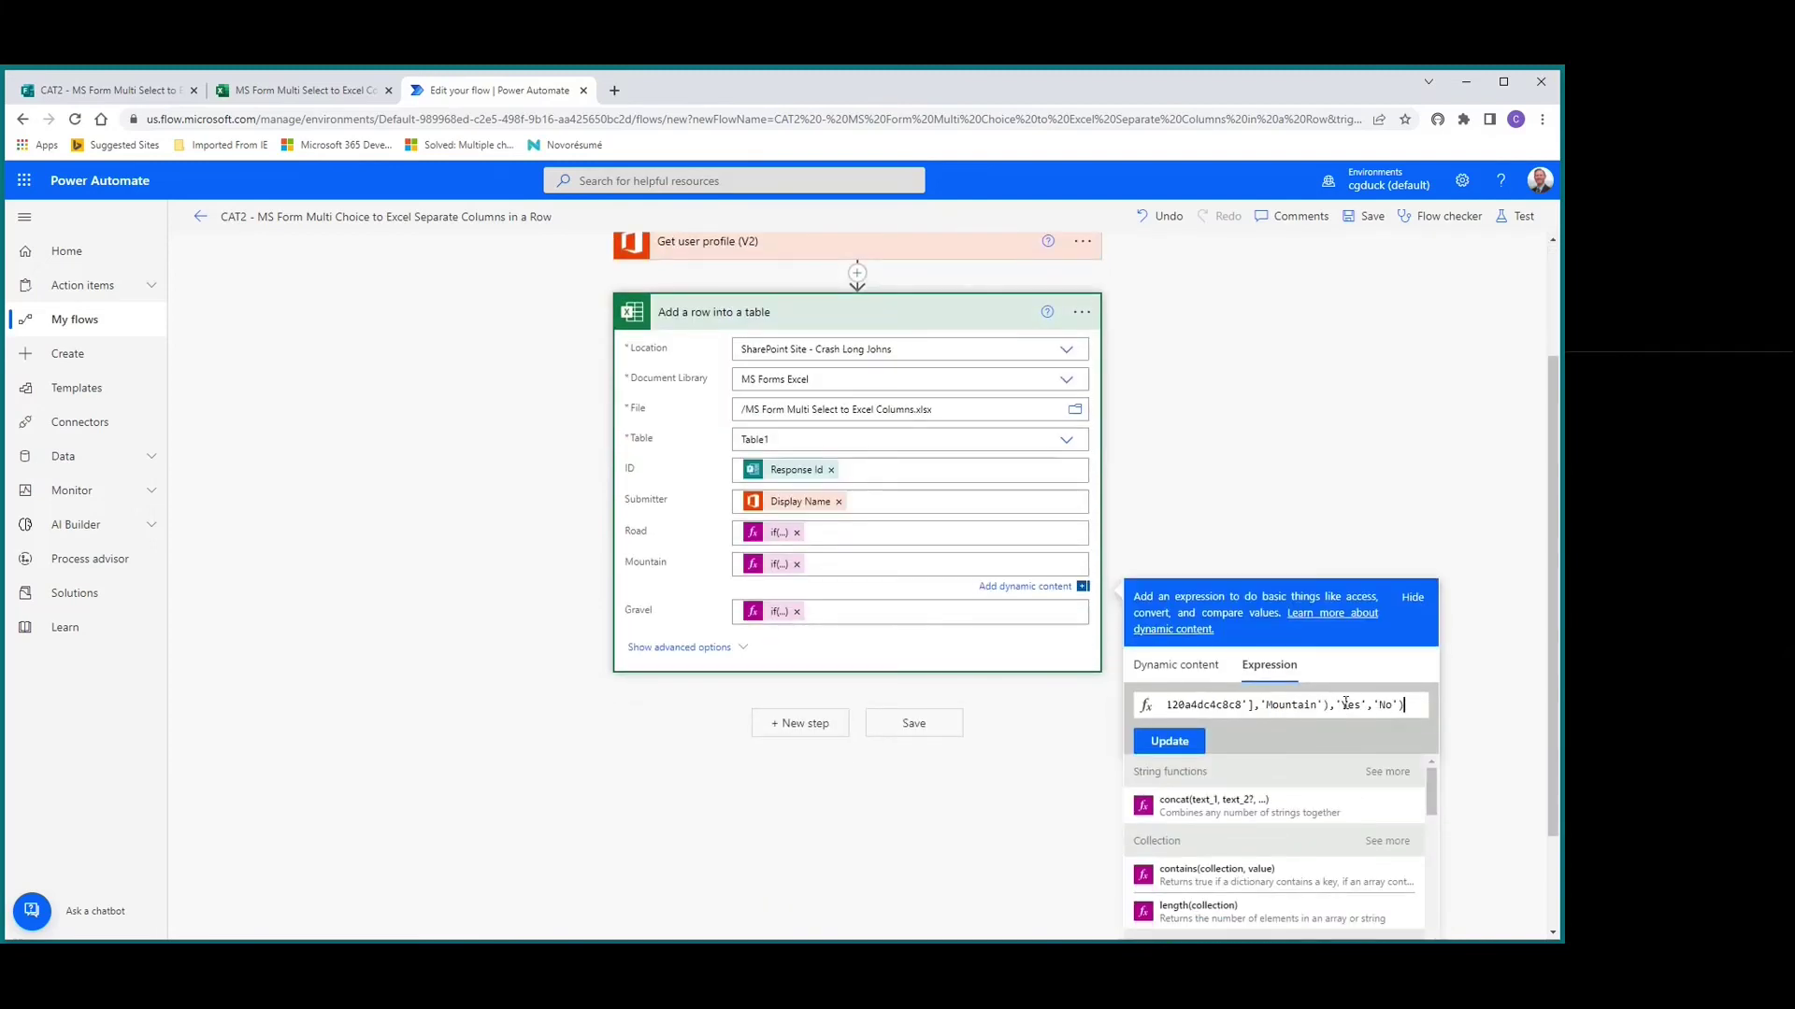
{"action": "left_click", "coordinate": [1345, 709]}
{"action": "key", "text": "Delete"}
{"action": "key", "text": "Delete"}
{"action": "key", "text": "Delete"}
{"action": "key", "text": "Right"}
{"action": "key", "text": "Delete"}
{"action": "key", "text": "Delete"}
{"action": "left_click", "coordinate": [1168, 742]}
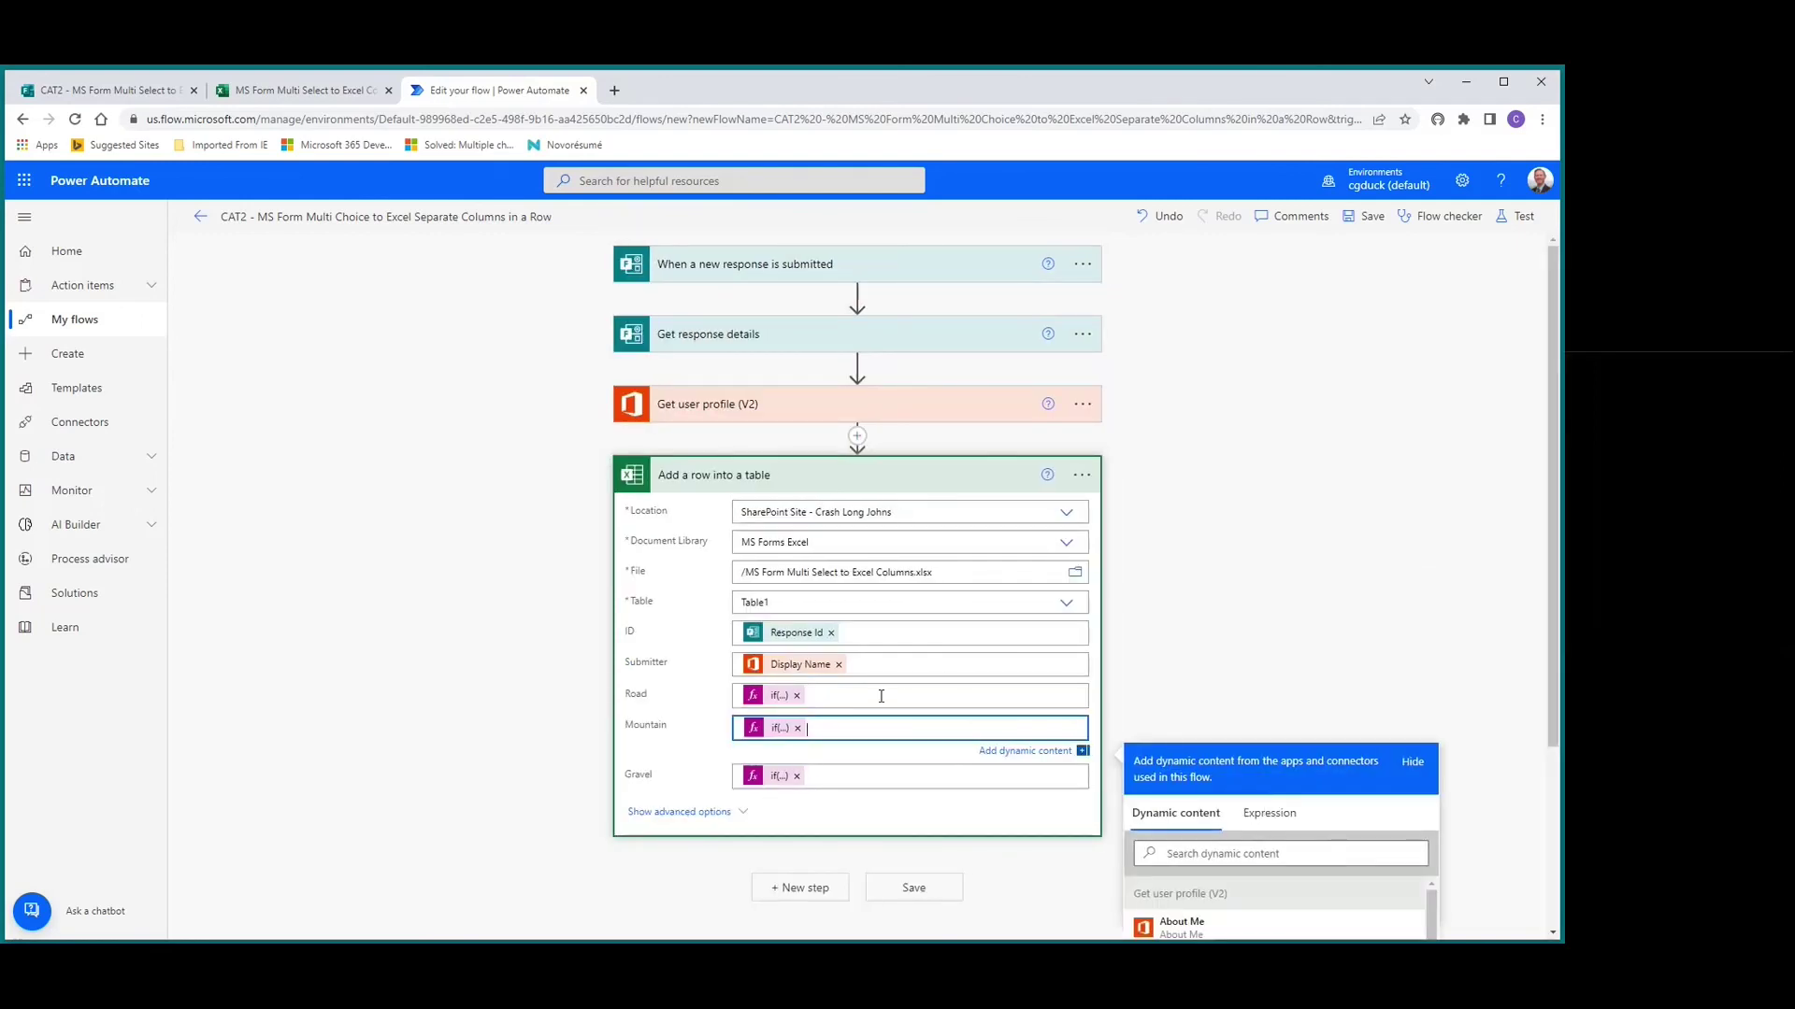
Save the edited flow and start a manual test run.
{"action": "left_click", "coordinate": [1368, 226]}
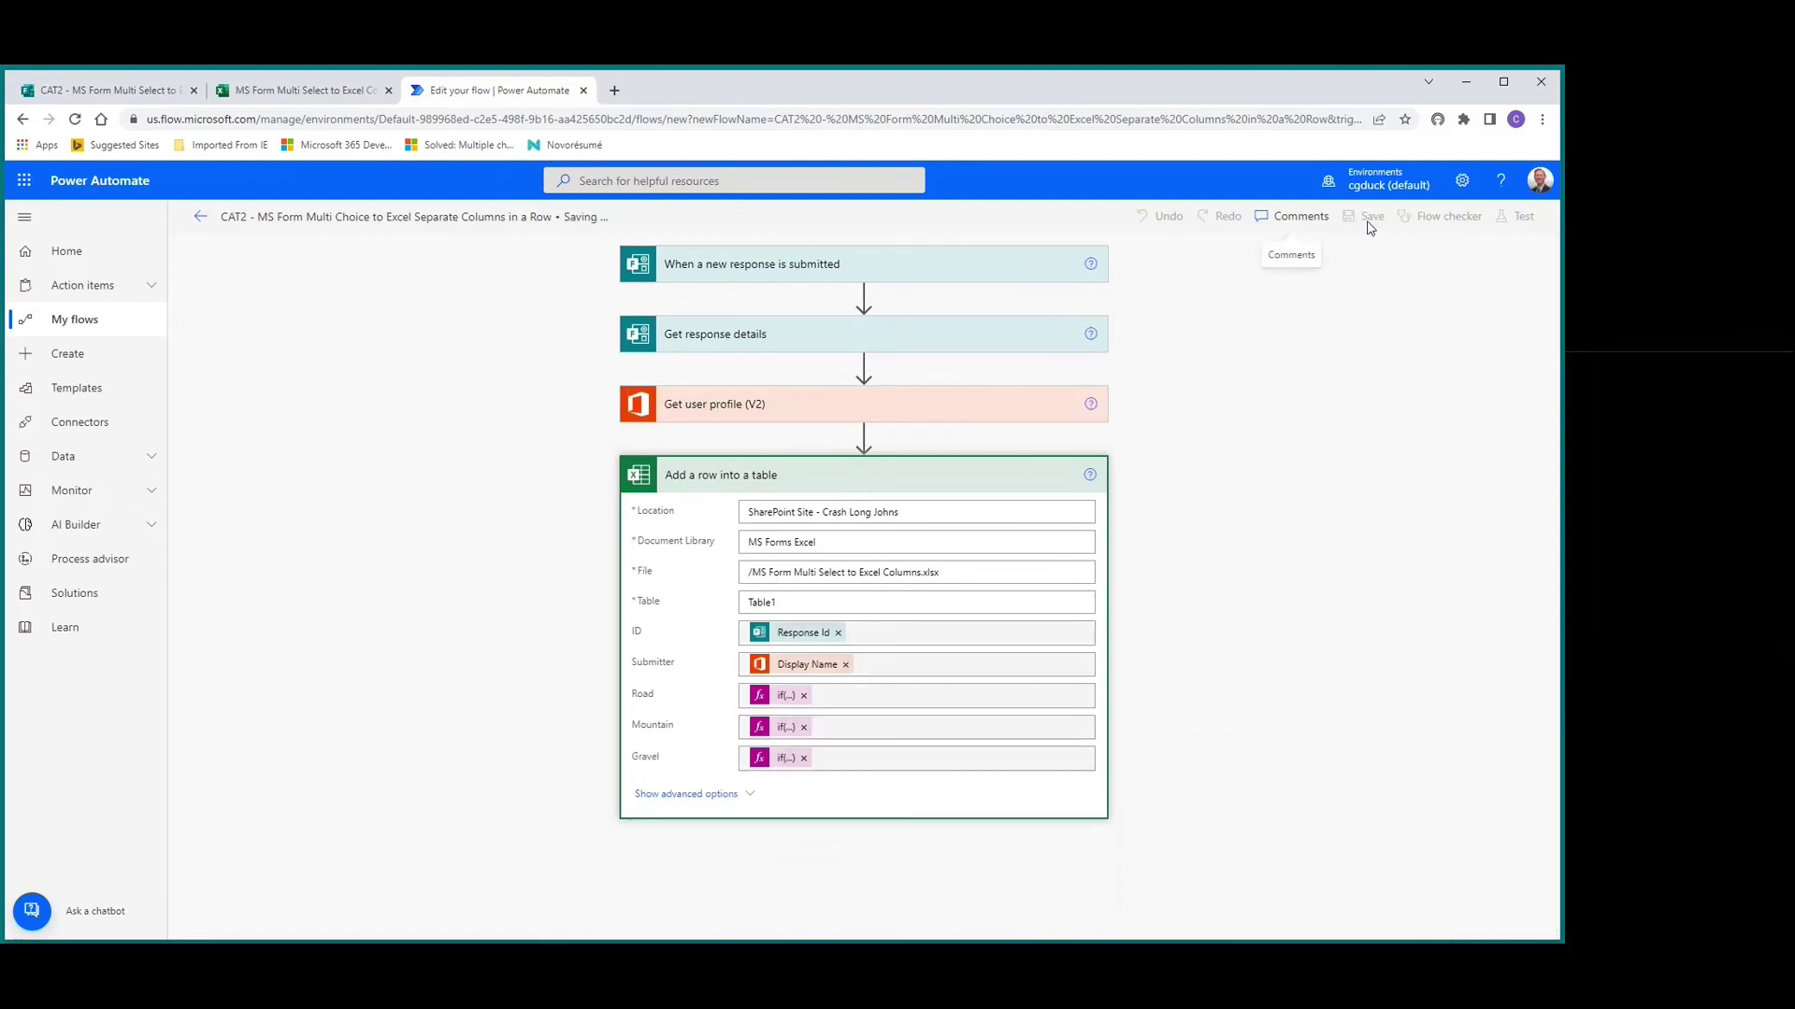
{"action": "left_click", "coordinate": [1520, 218]}
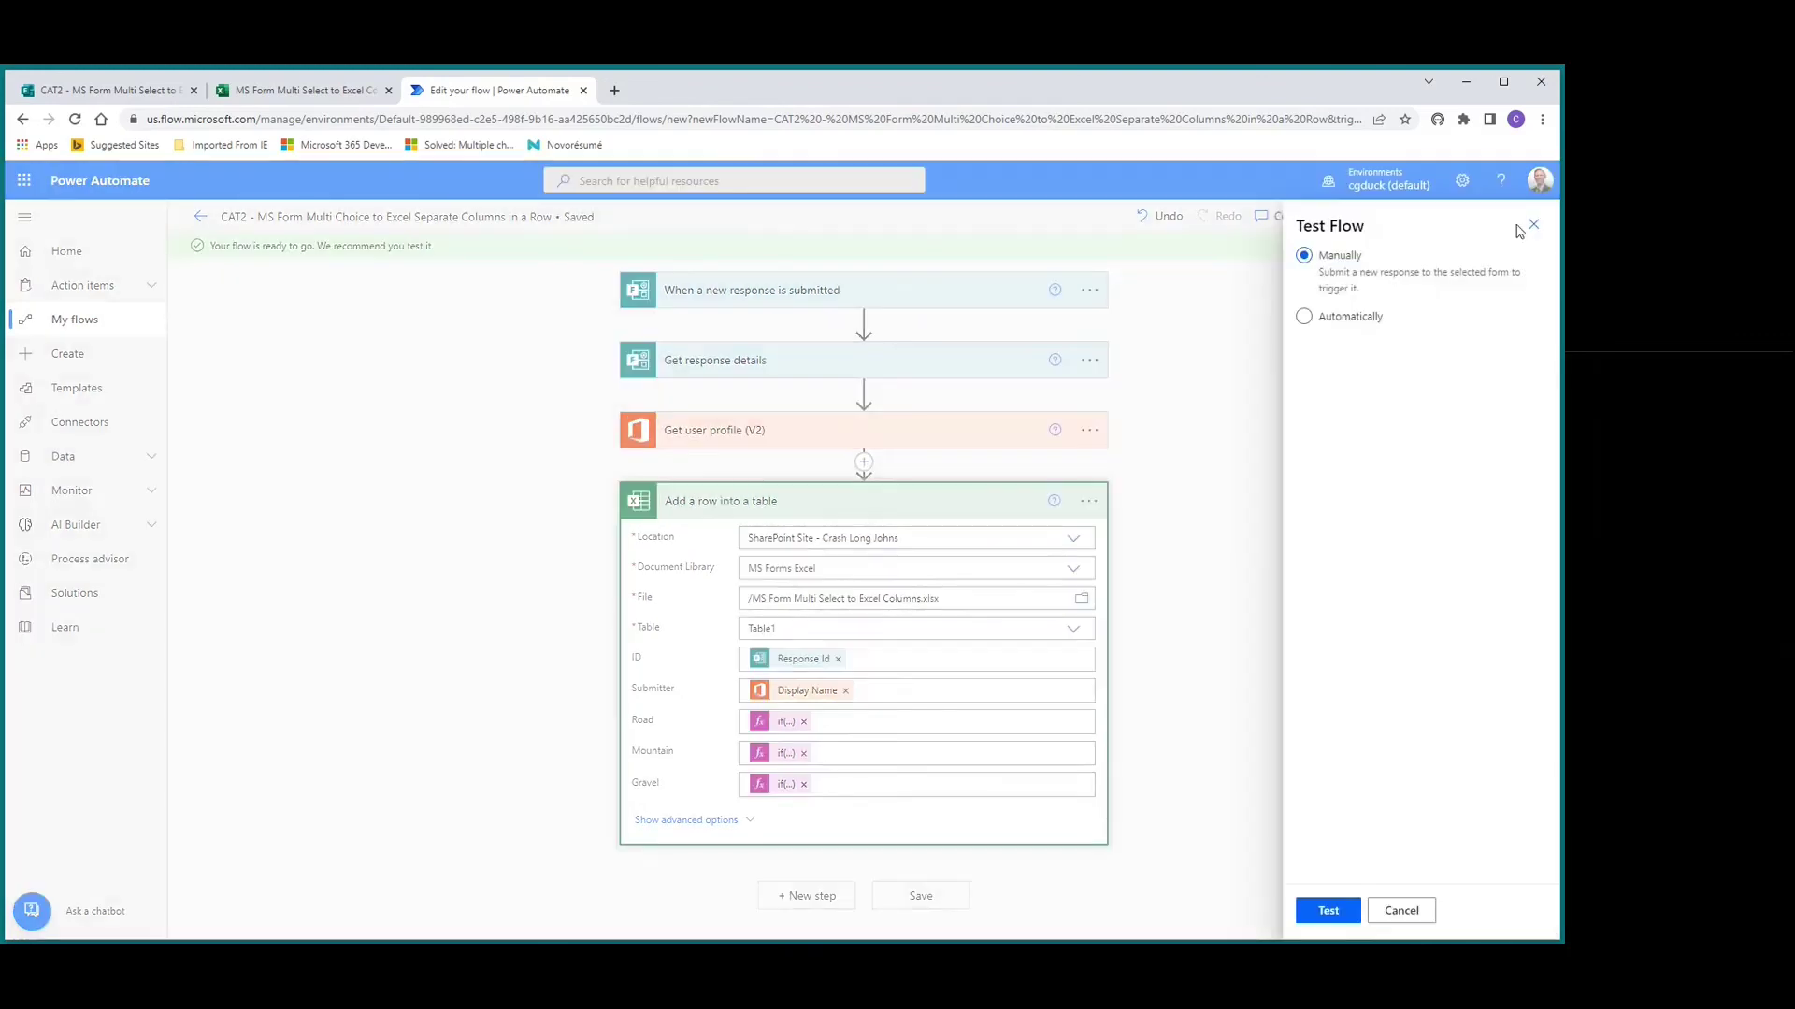
{"action": "left_click", "coordinate": [1338, 912]}
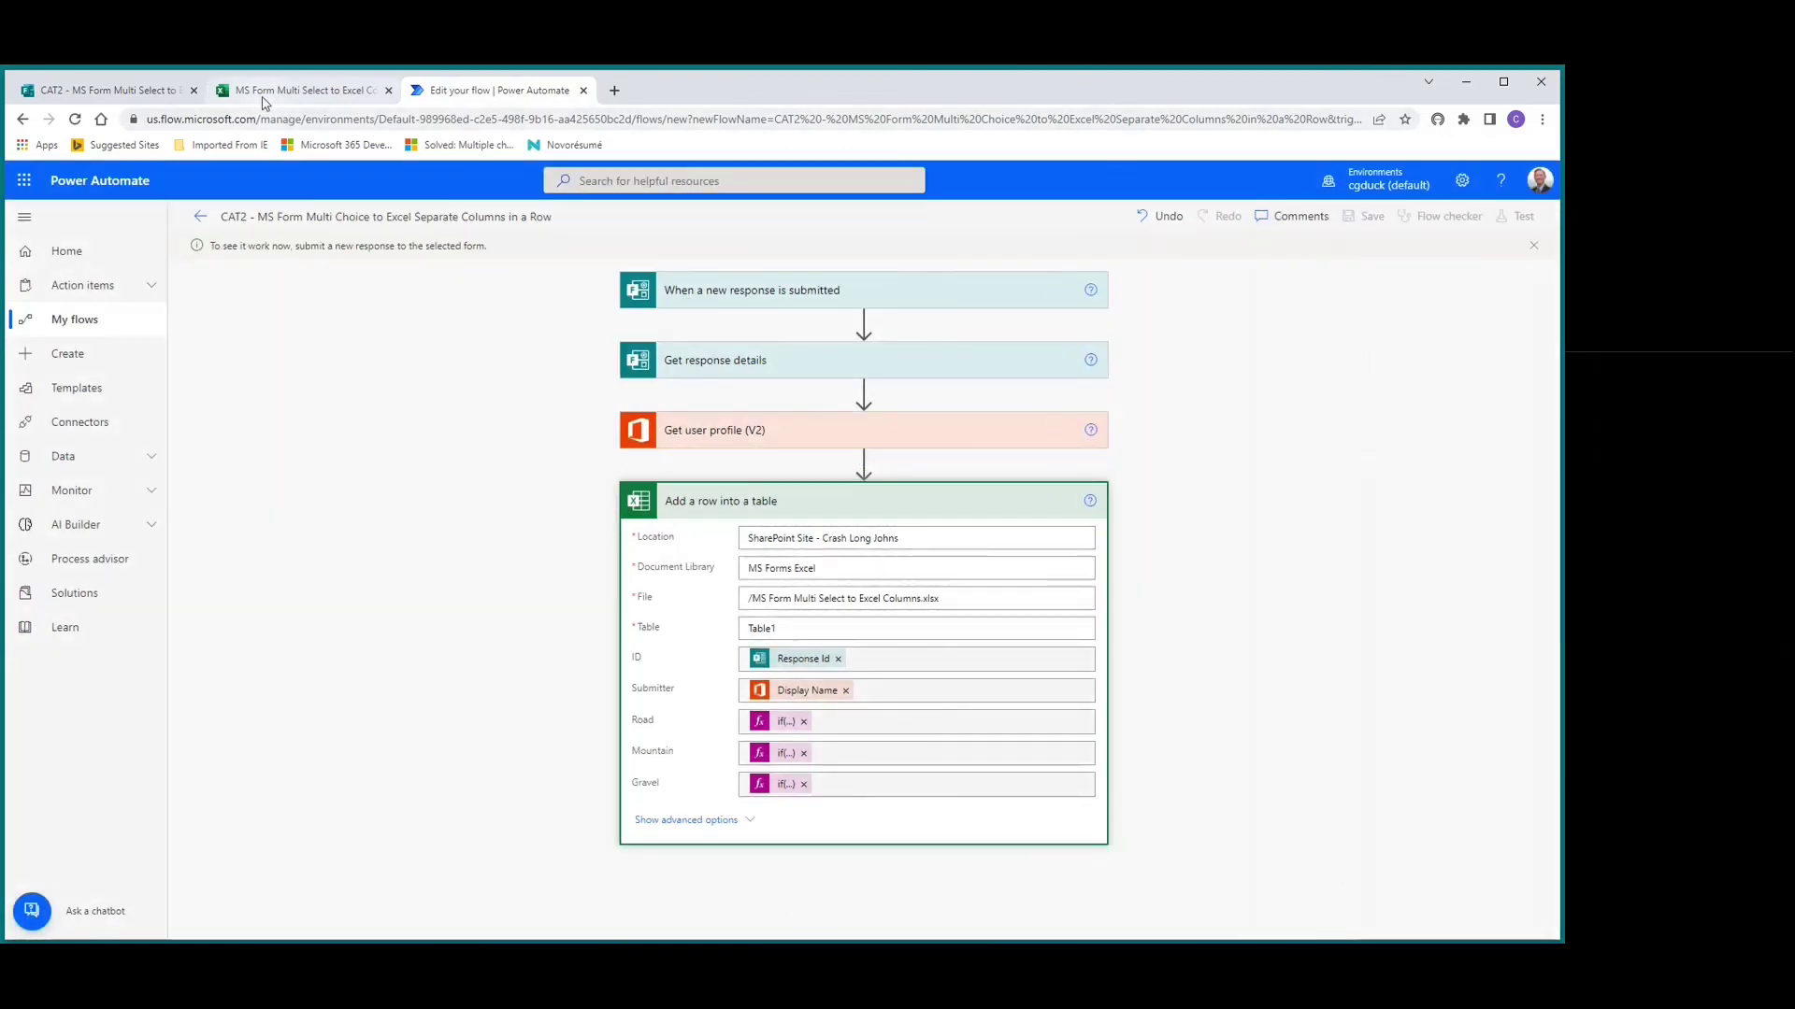
Submit a form response with Road and Mountain ticked and Gravel left unticked.
{"action": "left_click", "coordinate": [131, 90]}
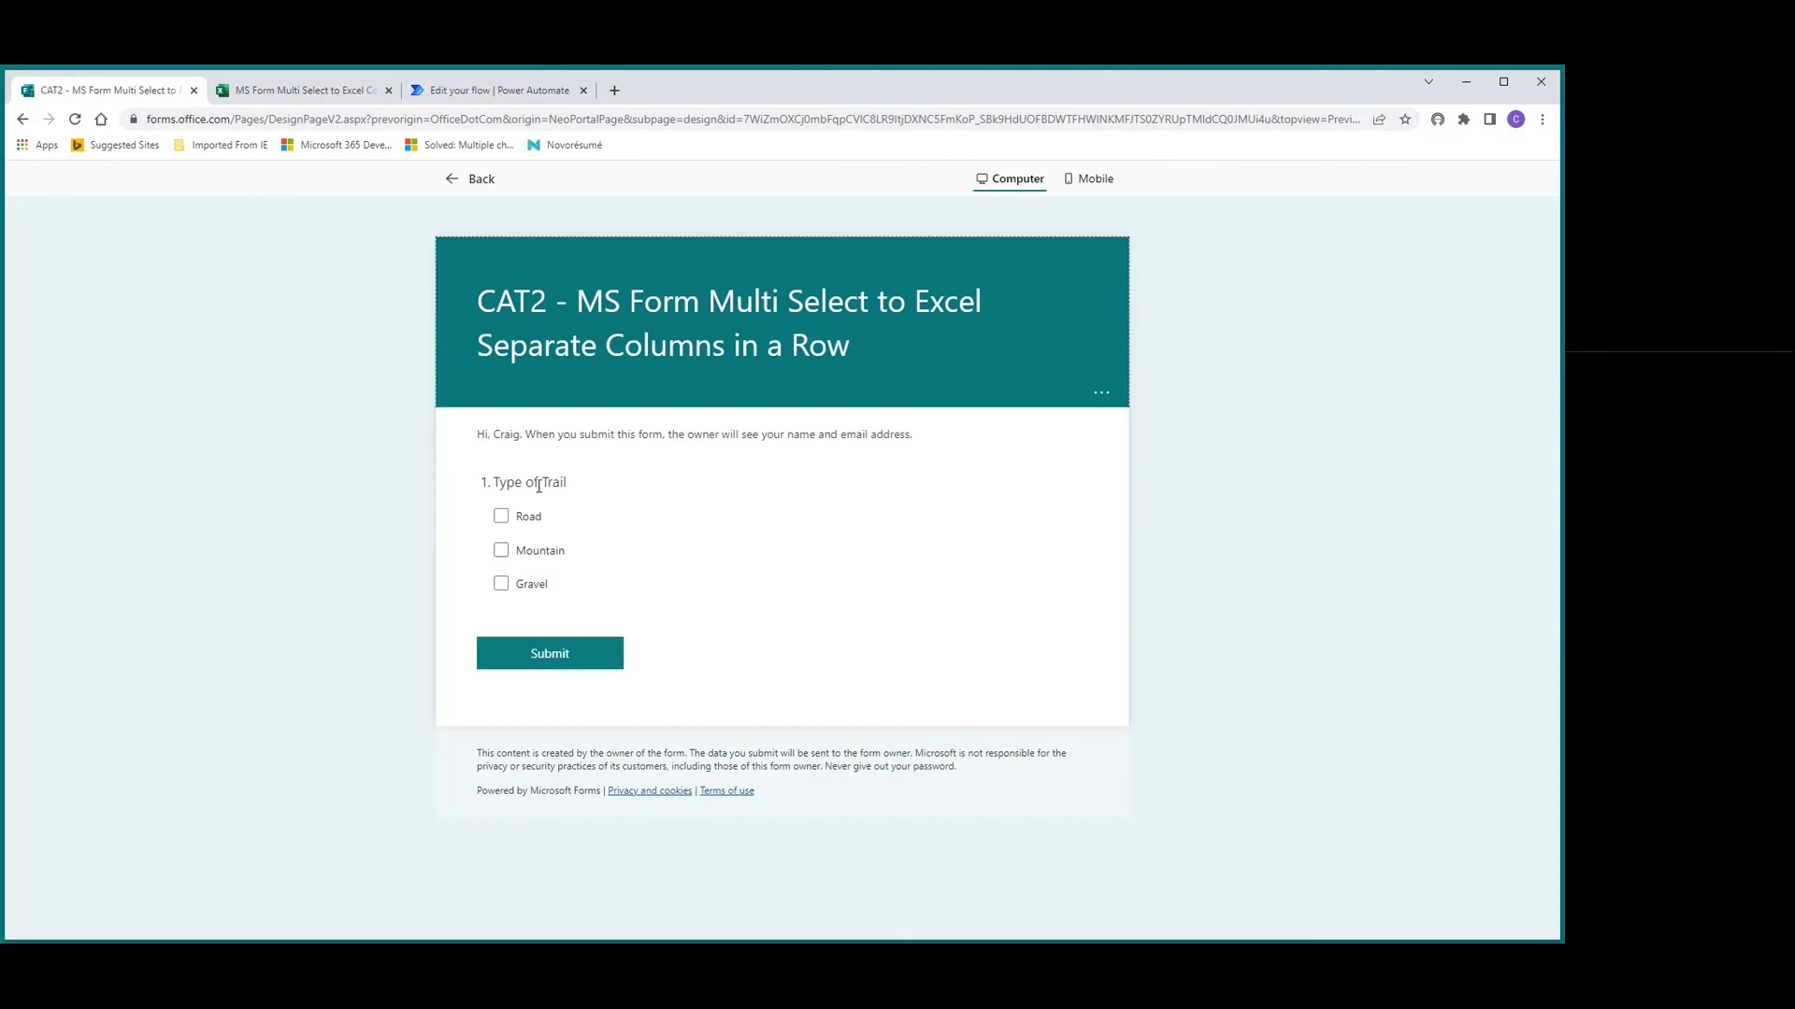
{"action": "left_click", "coordinate": [501, 517]}
{"action": "left_click", "coordinate": [501, 550]}
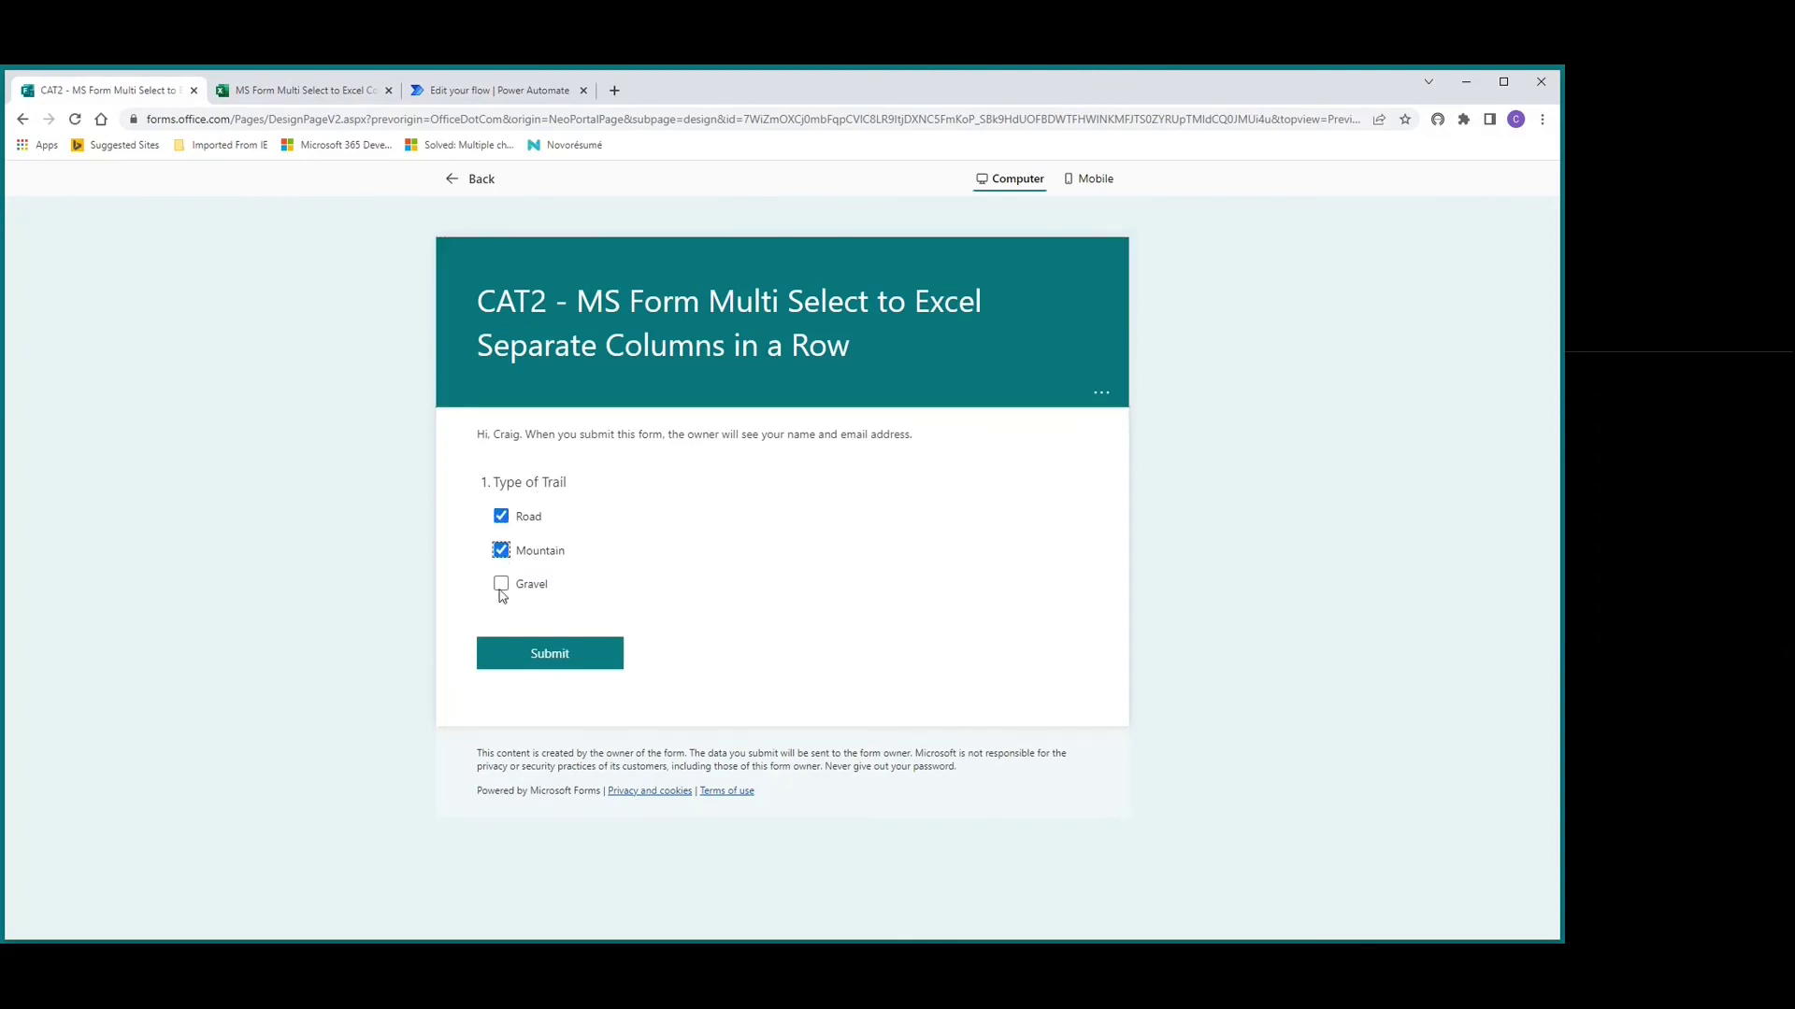
{"action": "left_click", "coordinate": [502, 588]}
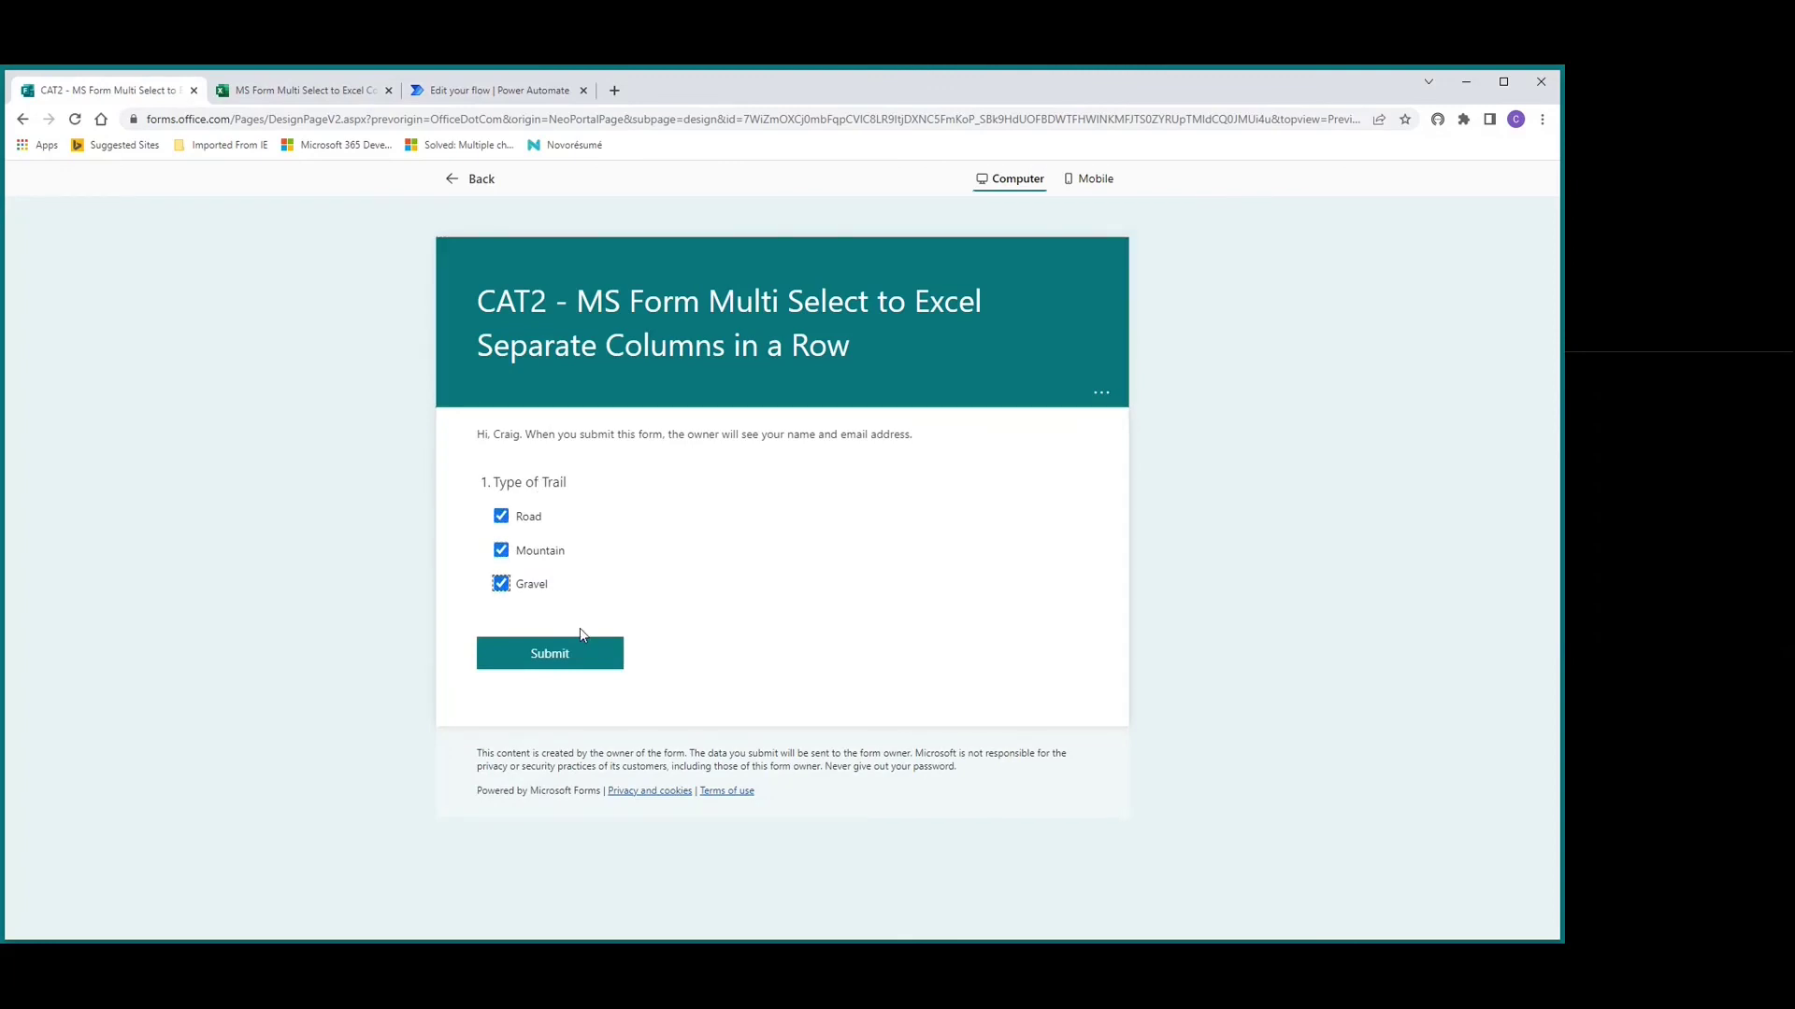
{"action": "left_click", "coordinate": [502, 582]}
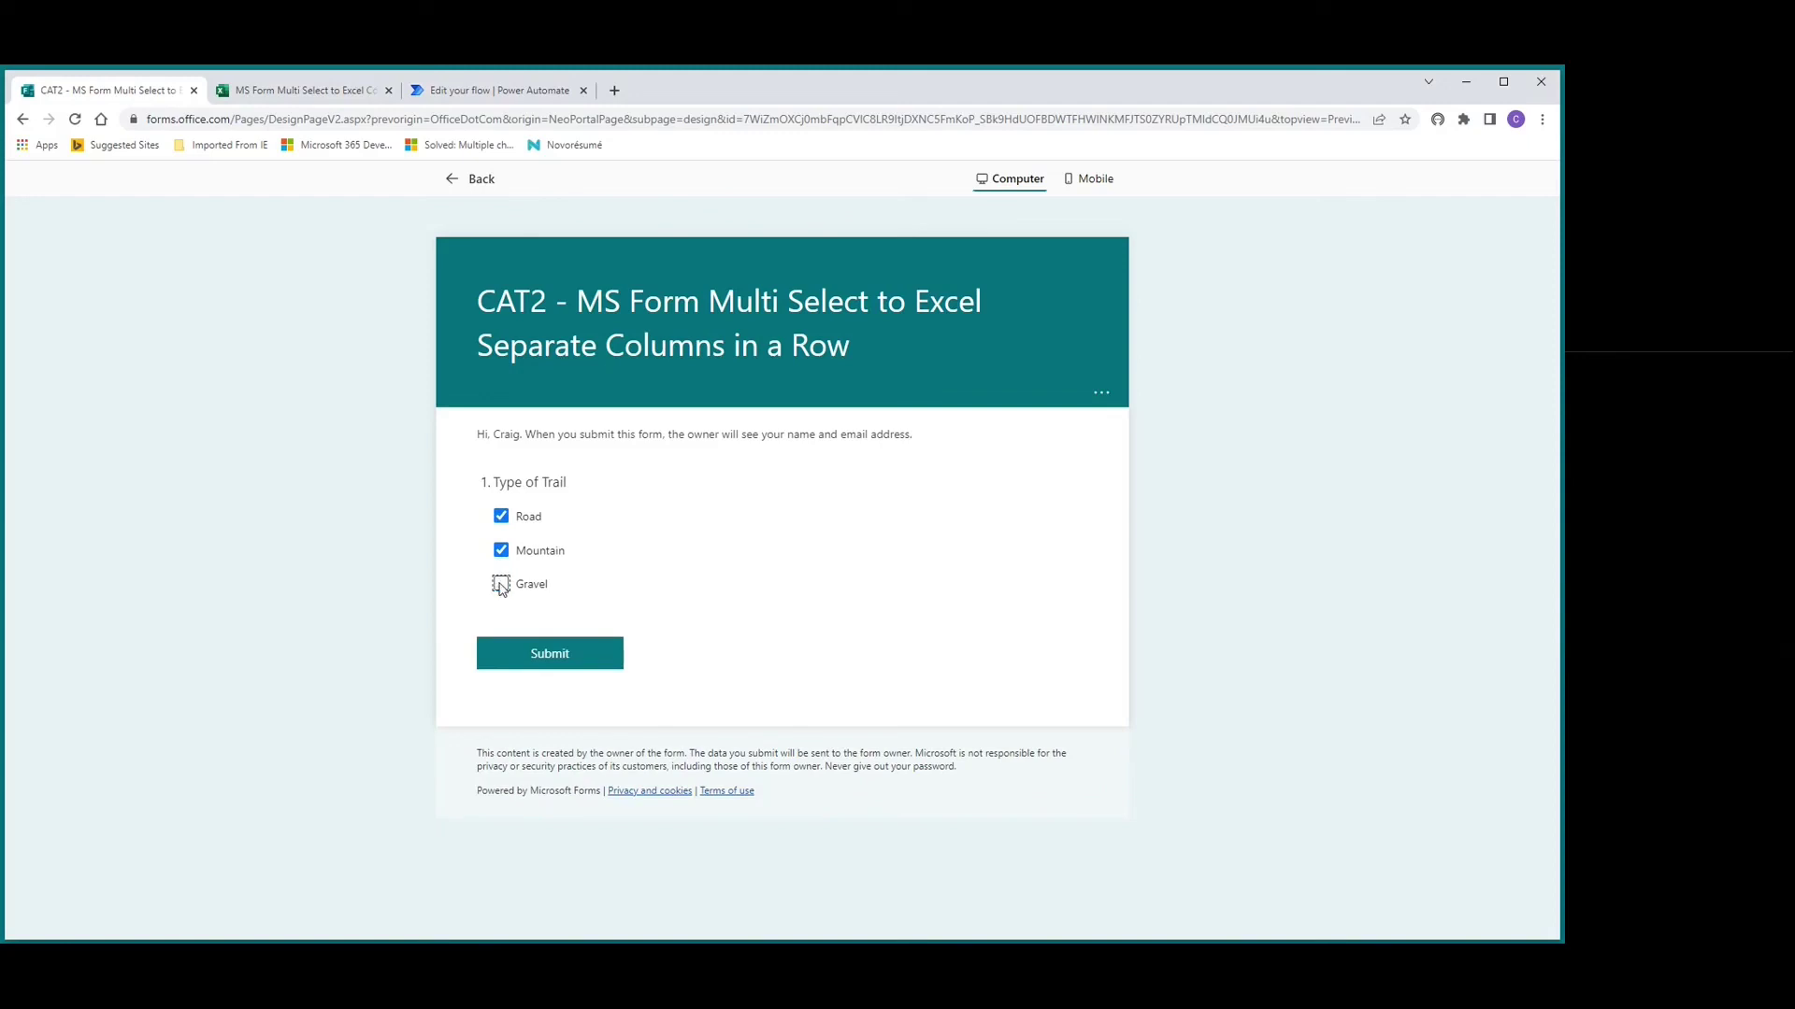
{"action": "left_click", "coordinate": [559, 655]}
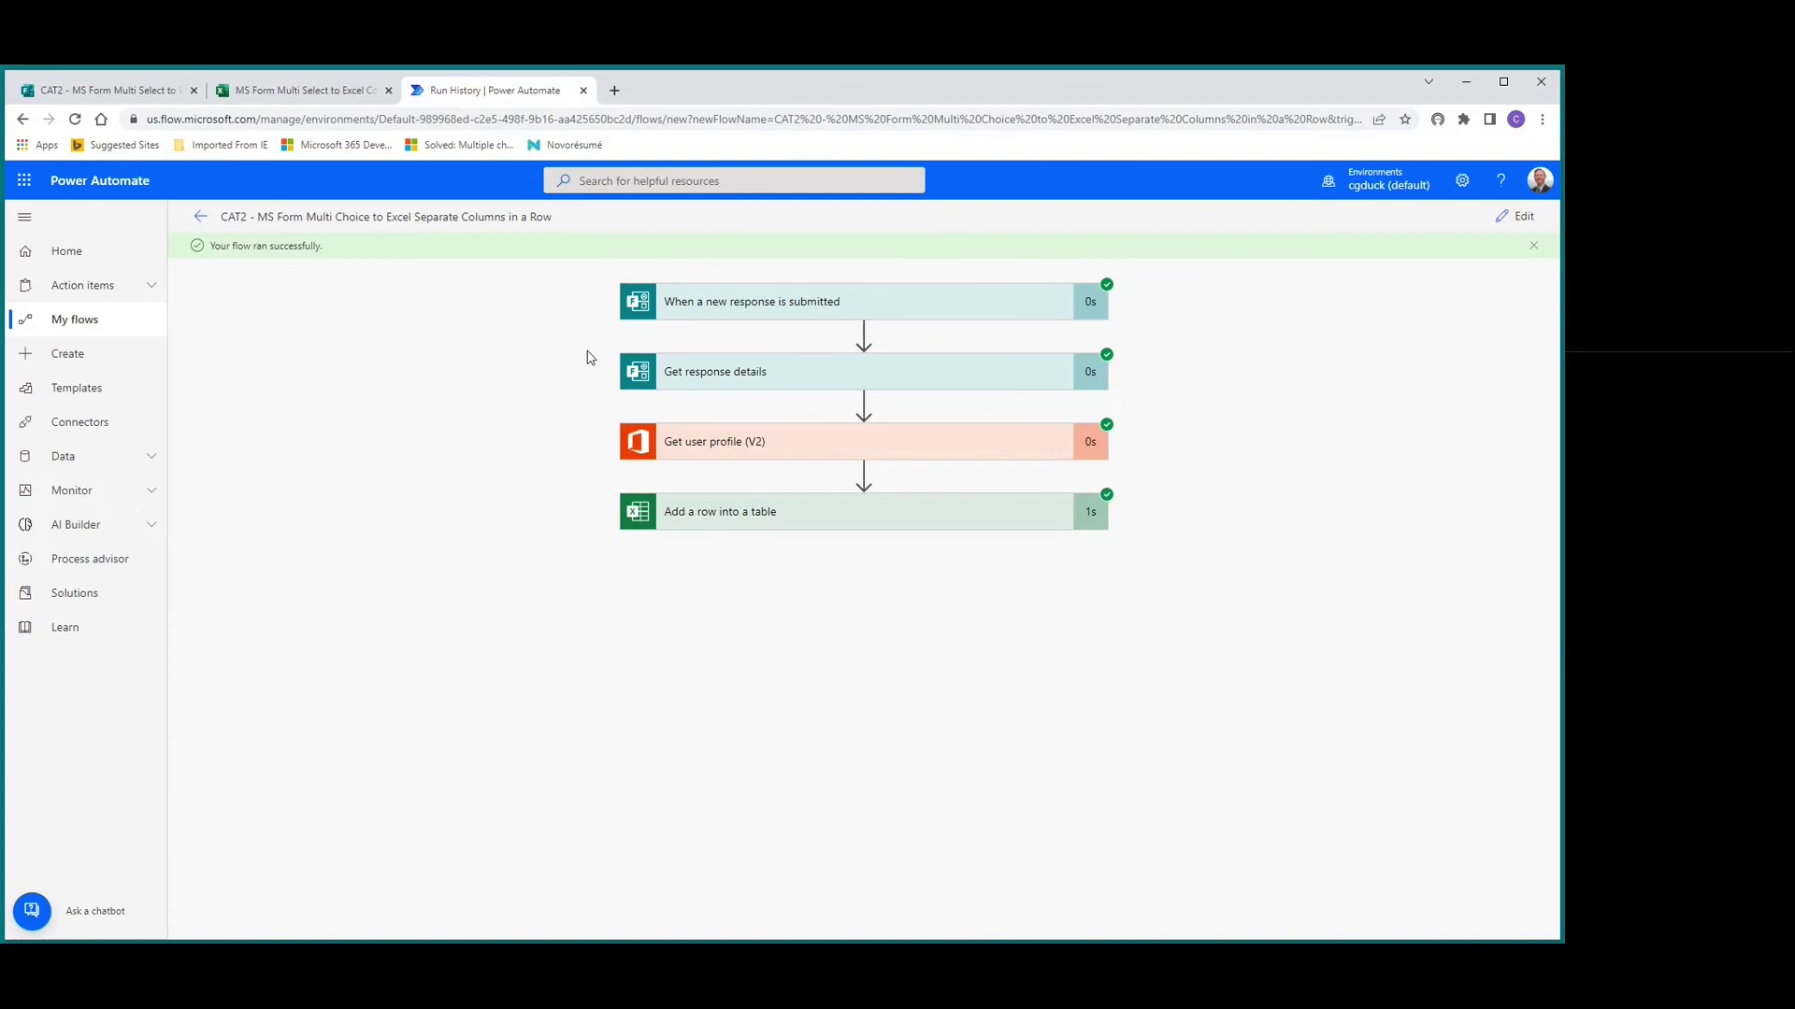
{"action": "left_click", "coordinate": [308, 91]}
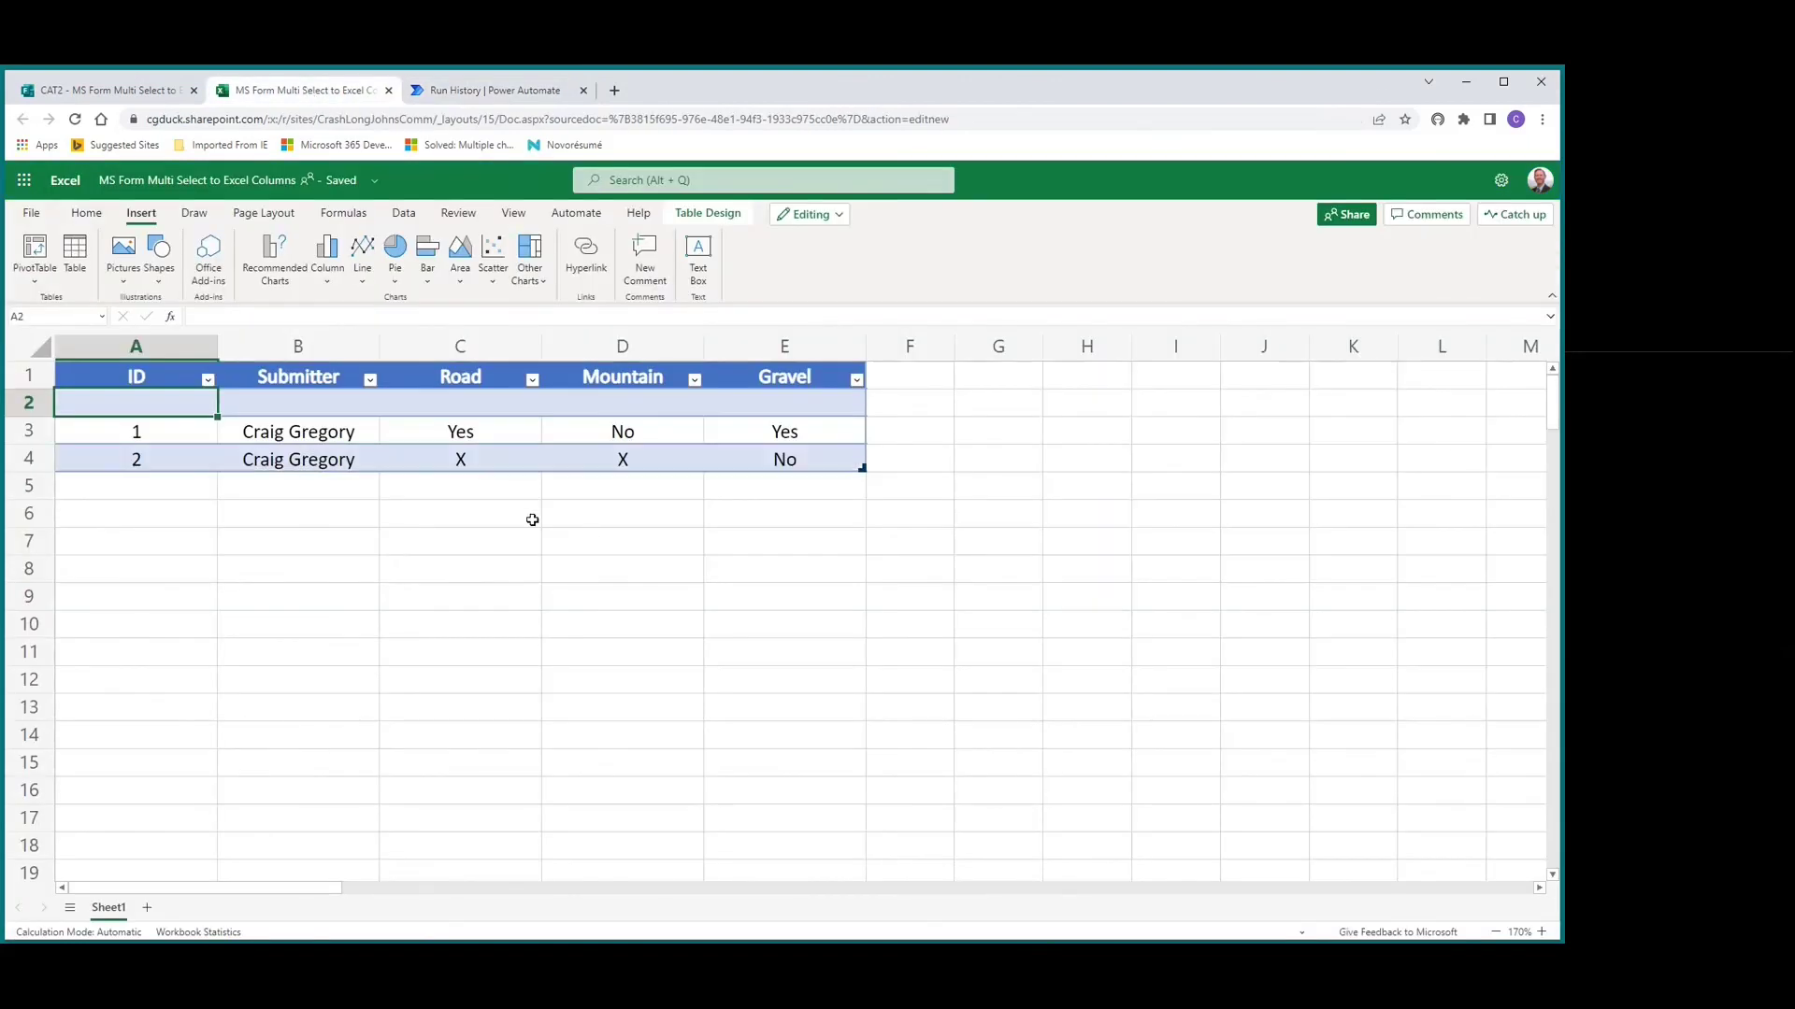